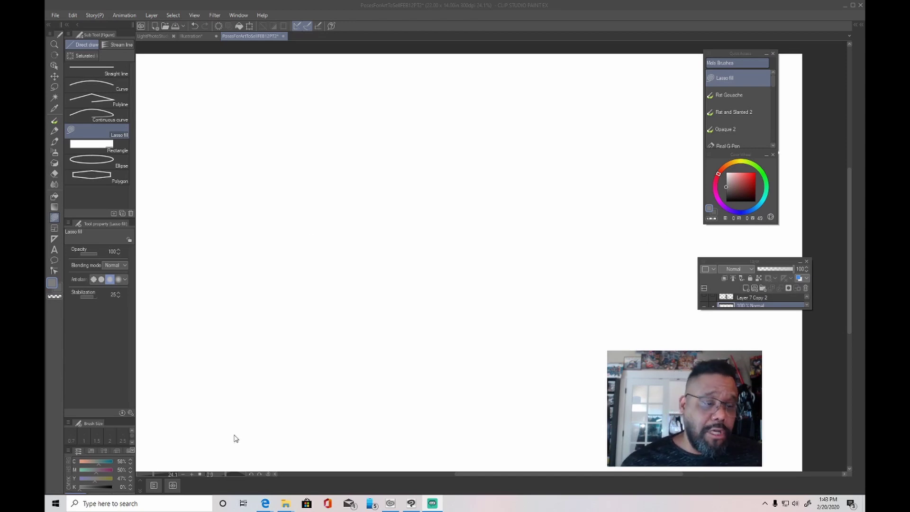
Step: Switch to the Flat Gouache brush and raise its size from 15 to 20
left_click(739, 95)
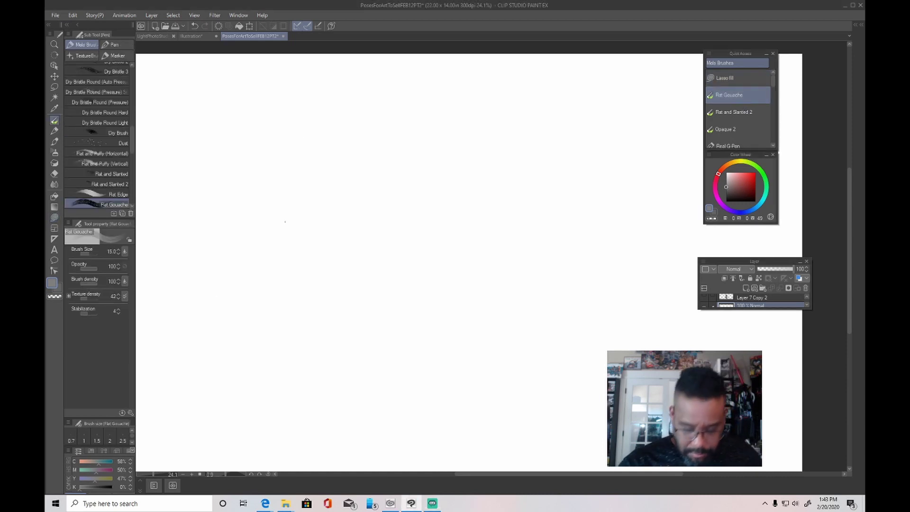
key("bracketright")
Step: Sketch the oval head, neck and ribcage, pelvis, and both legs in grey
mouse_move(271, 160)
left_mouse_down()
mouse_move(299, 128)
mouse_move(270, 156)
left_mouse_up()
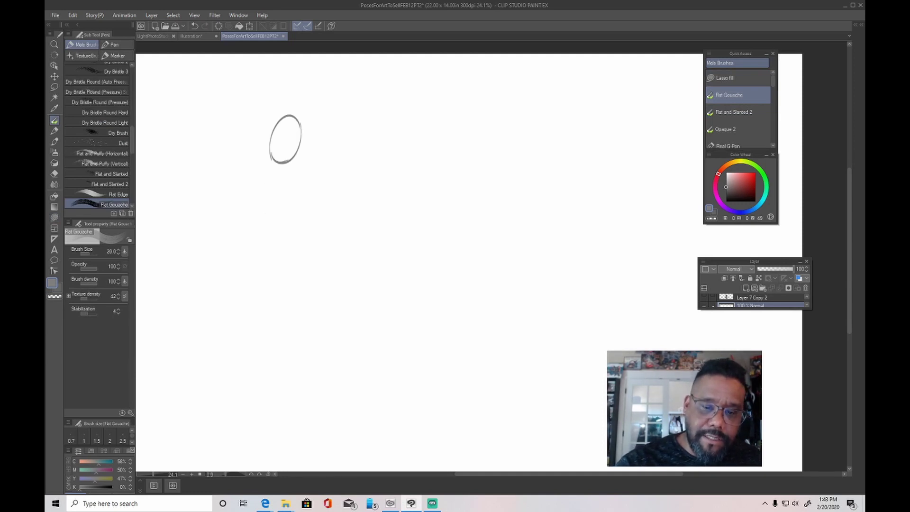
mouse_move(283, 204)
left_mouse_down()
mouse_move(284, 246)
mouse_move(297, 214)
mouse_move(287, 252)
mouse_move(267, 260)
mouse_move(285, 256)
mouse_move(271, 259)
mouse_move(289, 290)
left_mouse_up()
mouse_move(264, 260)
left_mouse_down()
mouse_move(268, 278)
mouse_move(288, 291)
mouse_move(274, 326)
mouse_move(282, 403)
left_mouse_up()
left_click_drag(299, 261, 302, 405)
Step: Sketch both arms and hands, undoing and redrawing the overly long arm line shorter
left_click_drag(294, 169, 308, 187)
left_click_drag(303, 185, 321, 287)
left_click_drag(271, 182, 252, 295)
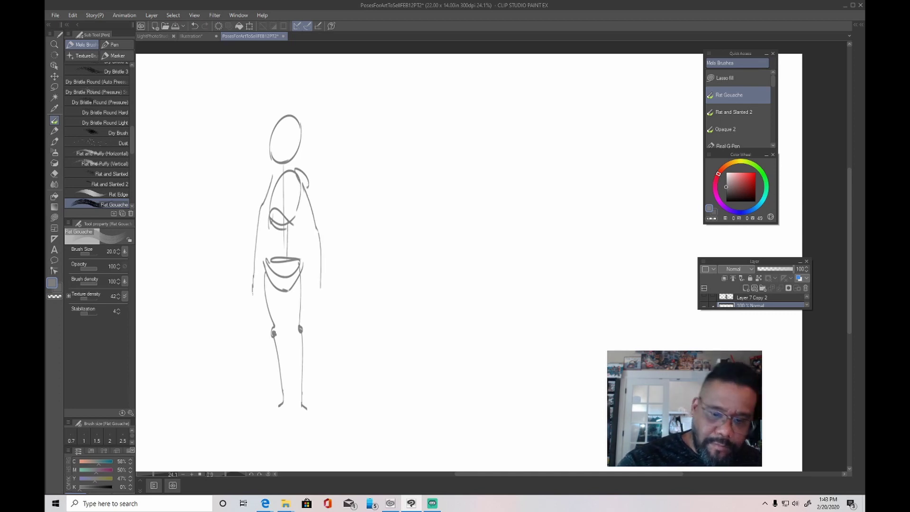
key("ctrl+z")
key("ctrl+z")
mouse_move(281, 171)
left_mouse_down()
mouse_move(267, 190)
mouse_move(254, 295)
left_mouse_up()
left_click_drag(316, 278, 317, 299)
left_click_drag(254, 281, 260, 295)
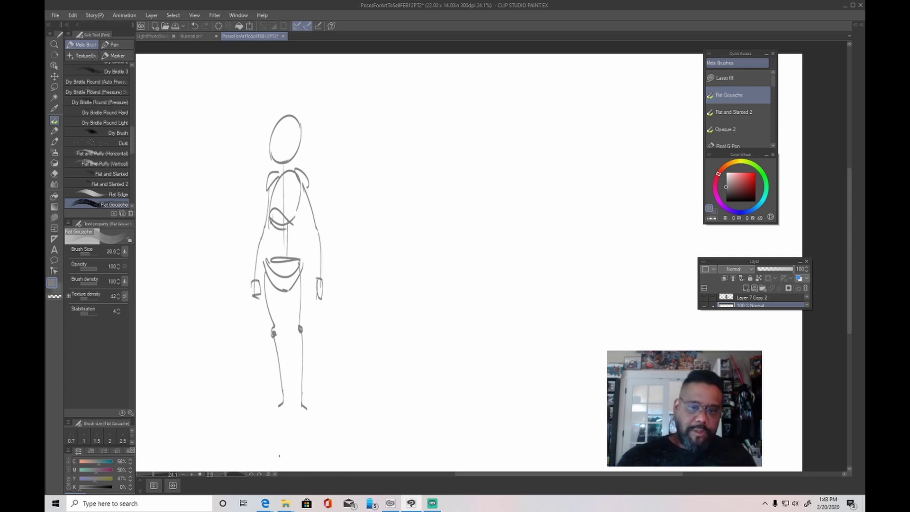
Step: Add horizontal and vertical guidelines to the head, then switch the colour to black
left_click_drag(271, 135, 299, 131)
left_click_drag(283, 119, 281, 162)
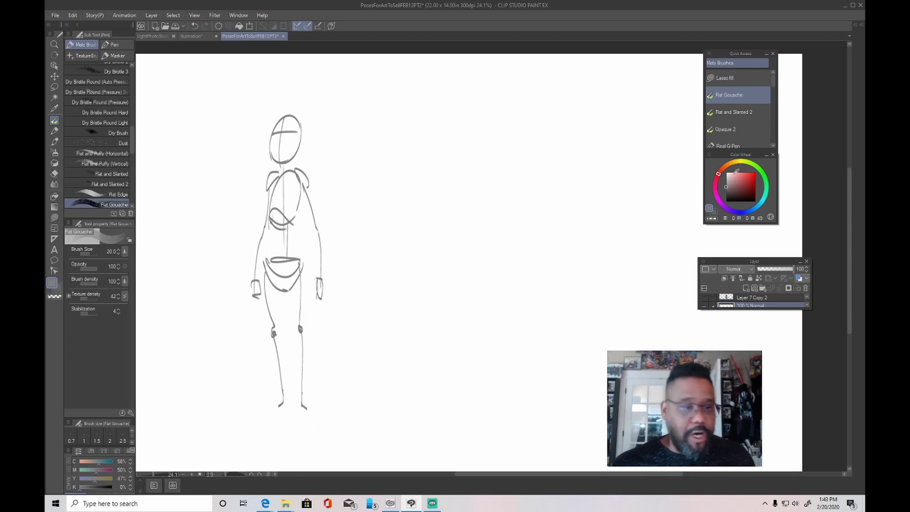
left_click(726, 201)
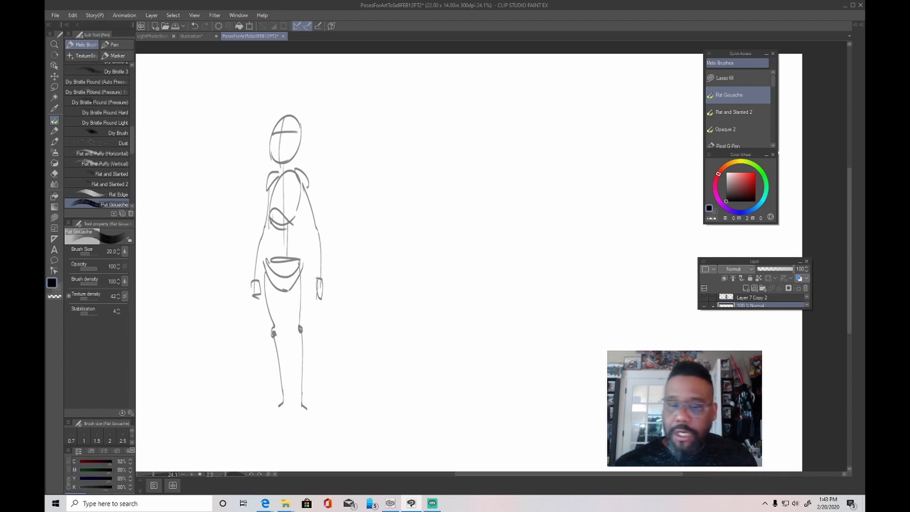
Step: Draw the mannequin's blocky head, shoulder line, torso box and pelvis box in black
mouse_move(395, 155)
left_mouse_down()
mouse_move(399, 110)
mouse_move(423, 112)
mouse_move(424, 152)
left_mouse_up()
mouse_move(420, 114)
left_mouse_down()
mouse_move(418, 157)
mouse_move(404, 170)
mouse_move(430, 166)
mouse_move(429, 199)
left_mouse_up()
mouse_move(392, 173)
left_mouse_down()
mouse_move(428, 167)
mouse_move(395, 212)
left_mouse_up()
mouse_move(426, 170)
left_mouse_down()
mouse_move(429, 223)
mouse_move(399, 224)
left_mouse_up()
left_click_drag(395, 201, 385, 274)
mouse_move(388, 242)
left_mouse_down()
mouse_move(434, 242)
mouse_move(430, 270)
left_mouse_up()
mouse_move(434, 240)
left_mouse_down()
mouse_move(439, 262)
mouse_move(429, 273)
mouse_move(386, 273)
mouse_move(433, 276)
mouse_move(389, 267)
mouse_move(407, 281)
mouse_move(404, 310)
left_mouse_up()
Step: Draw the mannequin's upper and lower leg blocks, knee loops and wedge-shaped feet
mouse_move(384, 264)
left_mouse_down()
mouse_move(386, 297)
mouse_move(401, 322)
left_mouse_up()
left_click_drag(417, 277, 420, 320)
mouse_move(440, 266)
left_mouse_down()
mouse_move(433, 321)
mouse_move(395, 332)
mouse_move(424, 335)
mouse_move(403, 333)
left_mouse_up()
left_click_drag(406, 333, 401, 369)
left_click_drag(388, 330, 394, 395)
left_click_drag(404, 361, 401, 394)
left_click_drag(401, 395, 393, 399)
left_click_drag(422, 336, 424, 396)
mouse_move(421, 333)
left_mouse_down()
mouse_move(424, 396)
mouse_move(440, 337)
mouse_move(435, 395)
mouse_move(394, 384)
mouse_move(402, 399)
mouse_move(374, 411)
mouse_move(392, 409)
left_mouse_up()
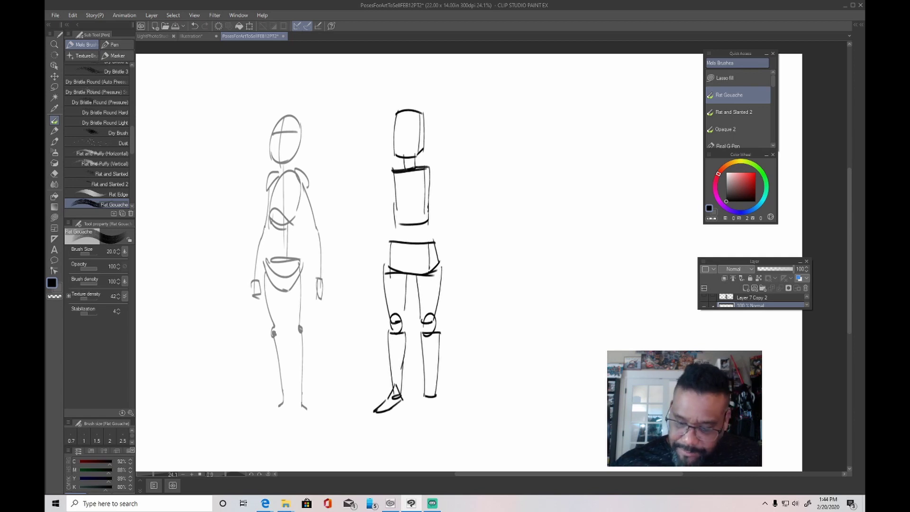
mouse_move(431, 380)
left_mouse_down()
mouse_move(424, 397)
mouse_move(442, 405)
left_mouse_up()
left_click_drag(423, 405, 447, 411)
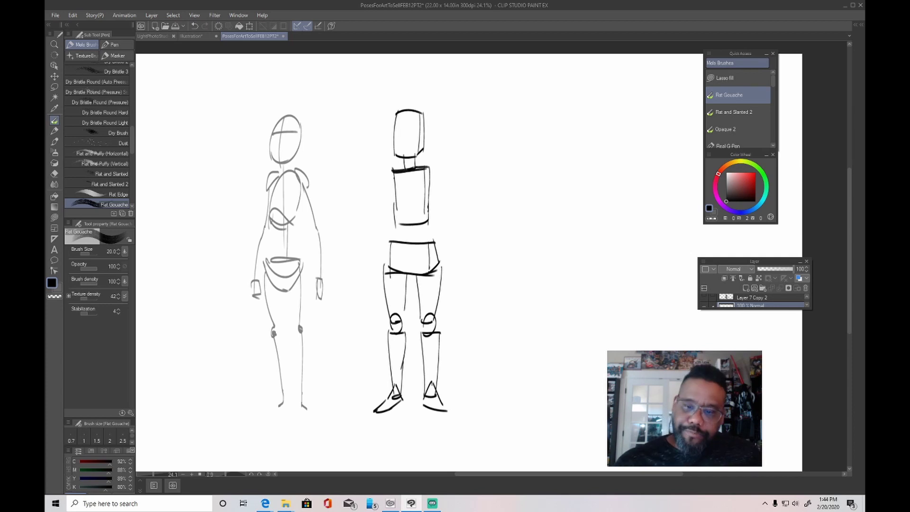
Step: Draw rounded shoulders and both arms with elbows, forearms and hands
left_click_drag(396, 166, 383, 188)
left_click_drag(395, 177, 384, 190)
mouse_move(423, 163)
left_mouse_down()
mouse_move(439, 184)
mouse_move(392, 199)
mouse_move(371, 224)
mouse_move(375, 261)
left_mouse_up()
mouse_move(372, 223)
left_mouse_down()
mouse_move(374, 261)
mouse_move(364, 268)
mouse_move(374, 287)
left_mouse_up()
left_click_drag(364, 264, 362, 286)
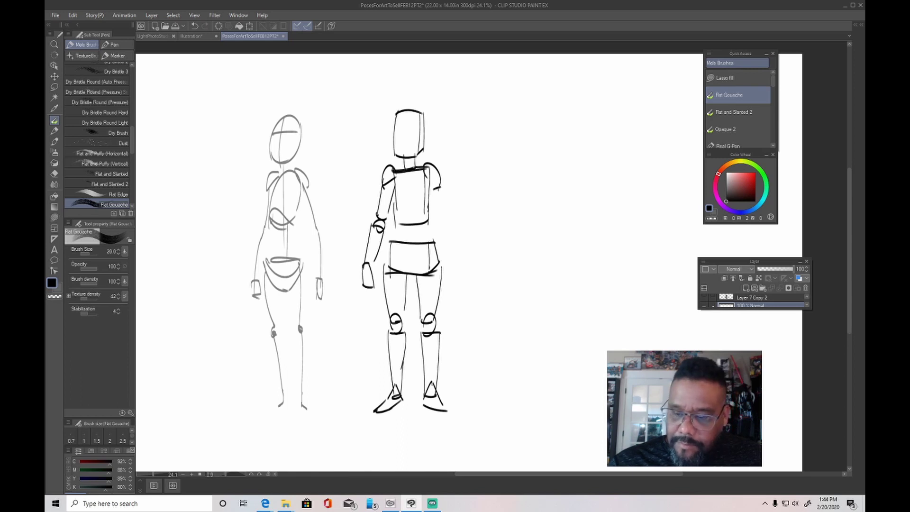
left_click_drag(441, 186, 443, 214)
left_click_drag(430, 183, 449, 260)
left_click_drag(435, 226, 443, 273)
mouse_move(443, 266)
left_mouse_down()
mouse_move(451, 261)
mouse_move(443, 290)
left_mouse_up()
left_click_drag(450, 262, 456, 286)
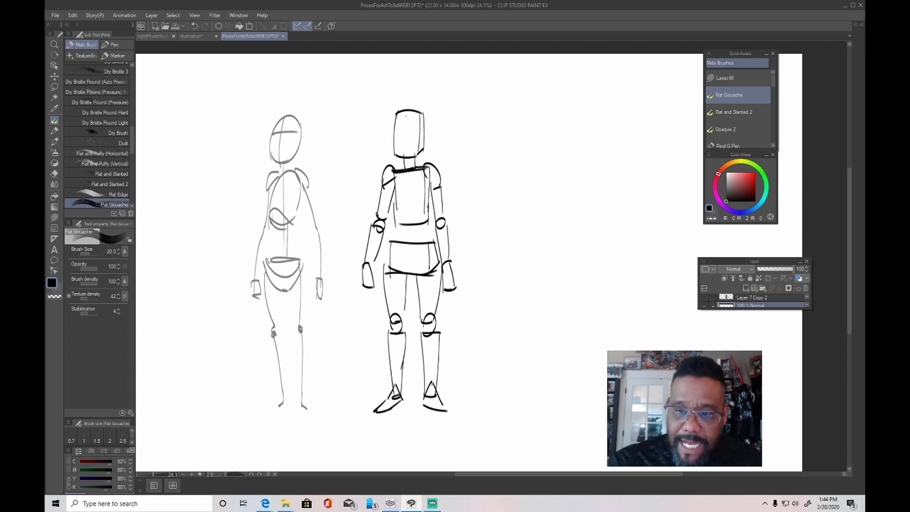
Step: Add centre and eye lines to the head, an arrow, and the label SIMPLIFIED
mouse_move(405, 111)
left_mouse_down()
mouse_move(406, 154)
mouse_move(424, 128)
left_mouse_up()
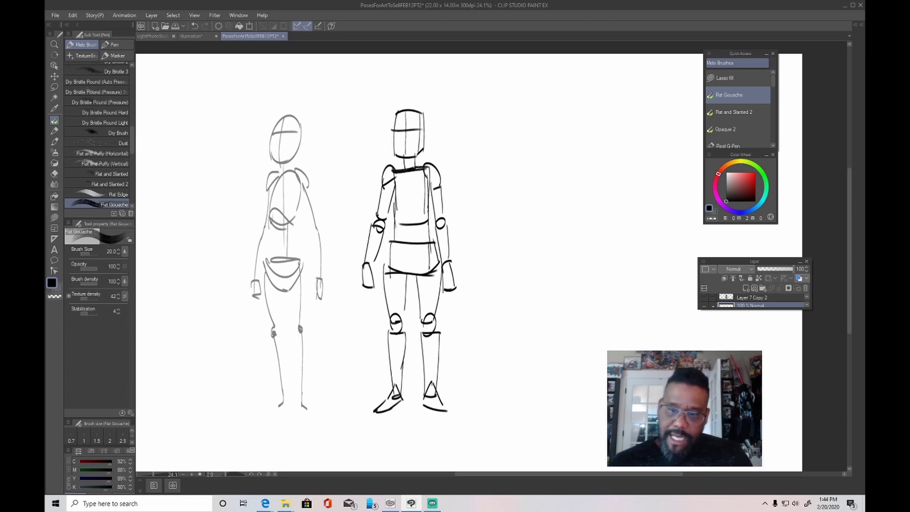
mouse_move(473, 148)
left_mouse_down()
mouse_move(446, 184)
mouse_move(456, 179)
left_mouse_up()
mouse_move(484, 131)
left_mouse_down()
mouse_move(479, 137)
mouse_move(508, 126)
left_mouse_up()
mouse_move(511, 124)
left_mouse_down()
mouse_move(549, 107)
mouse_move(553, 121)
left_mouse_up()
left_click(561, 127)
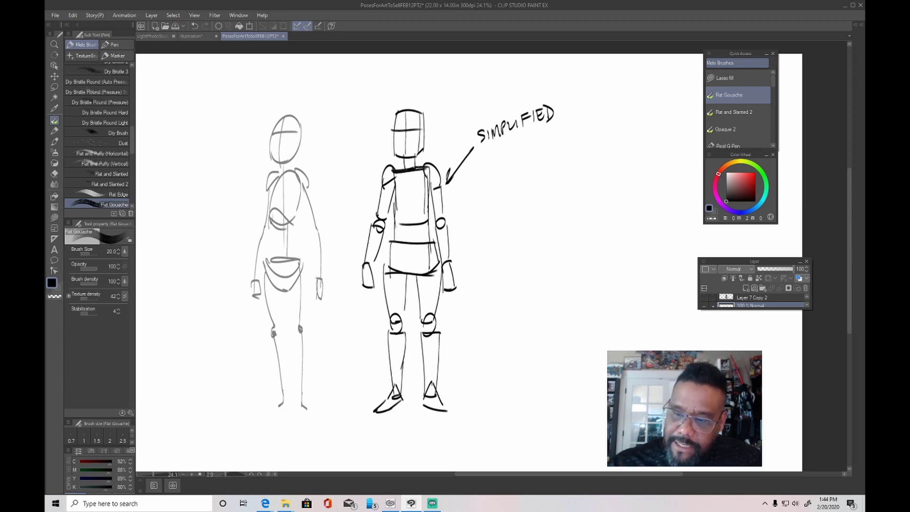
Step: Draw a segmented arm study with shoulder, forearm, wrist, hand block and arrows at its joints
mouse_move(487, 164)
left_mouse_down()
mouse_move(496, 197)
mouse_move(509, 172)
mouse_move(505, 225)
mouse_move(510, 185)
mouse_move(517, 242)
mouse_move(510, 268)
left_mouse_up()
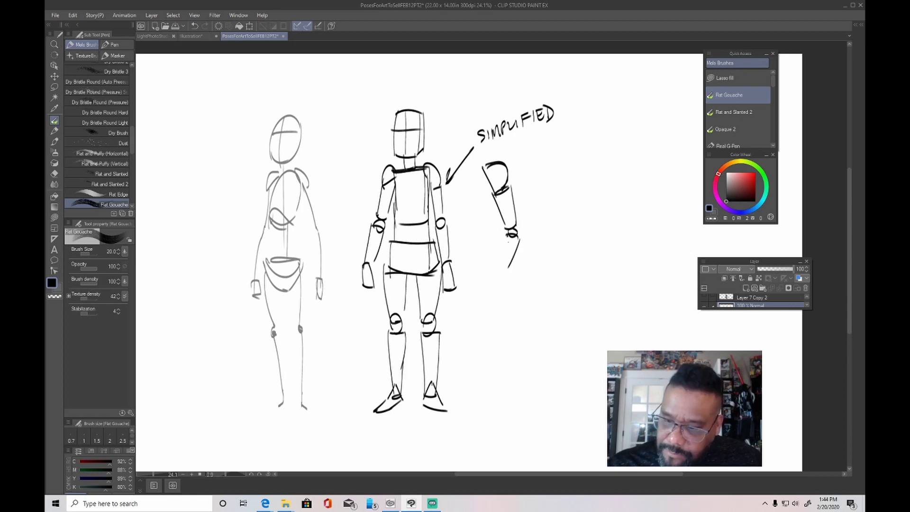
left_click_drag(505, 234, 498, 269)
mouse_move(498, 266)
left_mouse_down()
mouse_move(509, 268)
mouse_move(500, 273)
left_mouse_up()
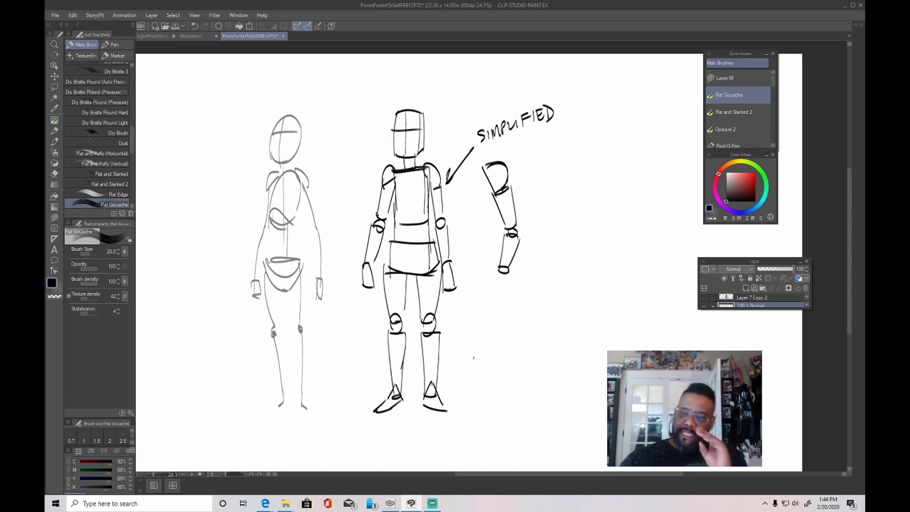
mouse_move(509, 140)
left_mouse_down()
mouse_move(500, 162)
mouse_move(507, 205)
left_mouse_up()
mouse_move(513, 248)
left_mouse_down()
mouse_move(539, 249)
mouse_move(513, 246)
mouse_move(521, 255)
mouse_move(499, 294)
left_mouse_up()
mouse_move(499, 271)
left_mouse_down()
mouse_move(512, 272)
mouse_move(515, 290)
left_mouse_up()
left_click_drag(499, 293, 515, 290)
Step: Pan and zoom to frame the empty right side, then sketch a trial arm curve
mouse_move(596, 355)
left_mouse_down()
mouse_move(467, 369)
mouse_move(477, 356)
left_mouse_up()
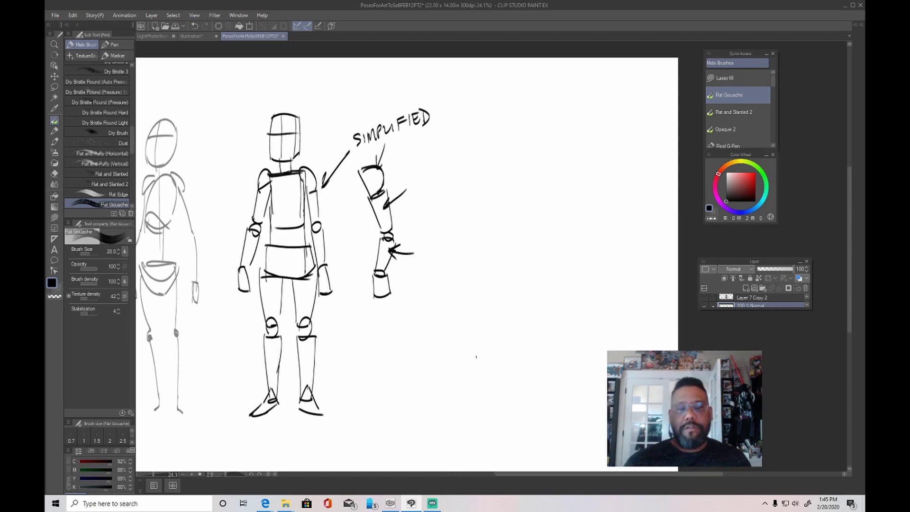
scroll(477, 357, "up", 1)
left_click_drag(531, 261, 453, 313)
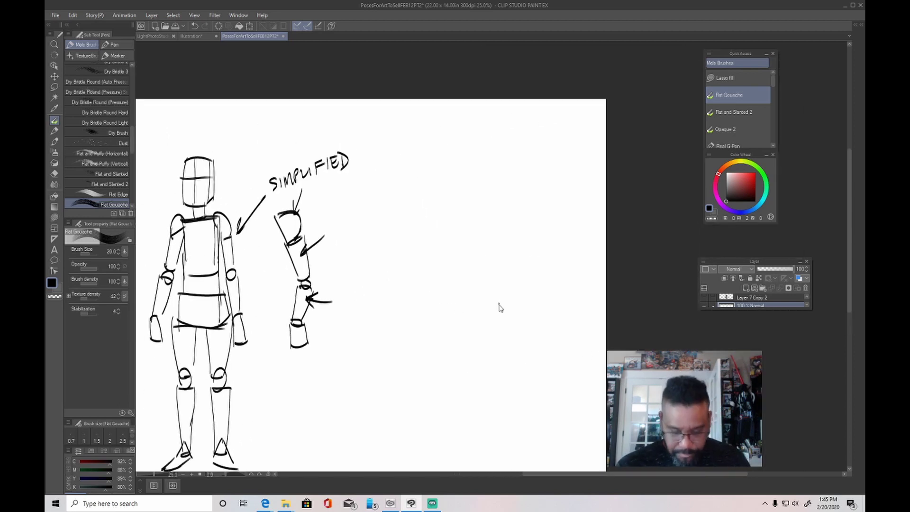
scroll(500, 306, "up", 1)
left_click_drag(534, 305, 577, 289)
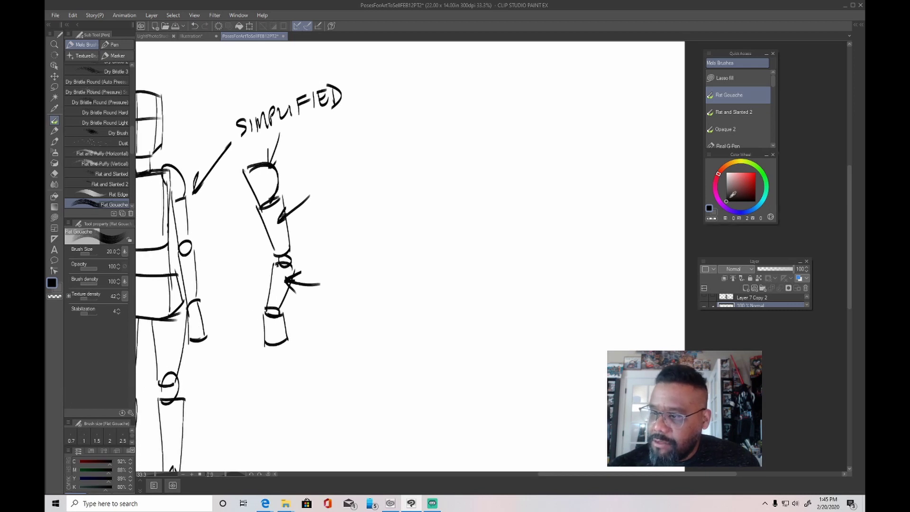
left_click_drag(430, 133, 460, 165)
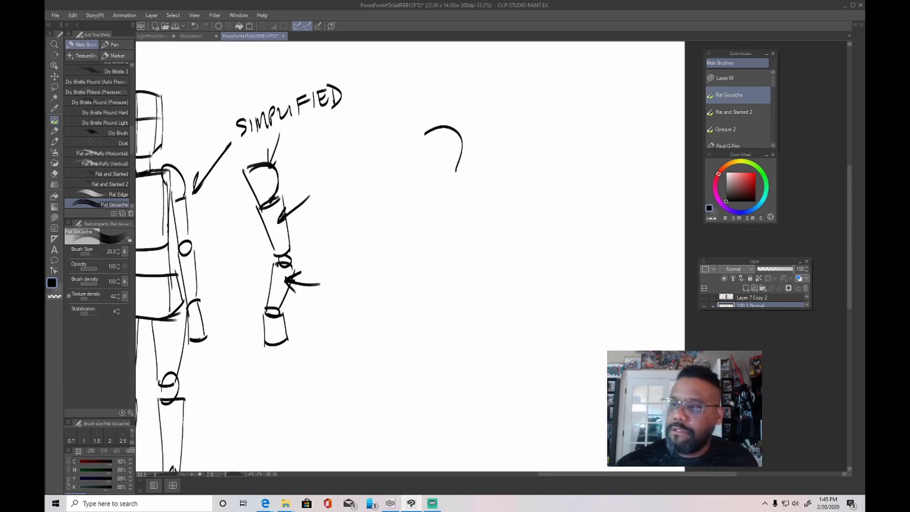
Step: Undo the trial curve and lasso-fill a black shoulder cap and a dark grey arm patch
key("ctrl+z")
left_click(738, 79)
mouse_move(417, 131)
left_mouse_down()
mouse_move(461, 142)
mouse_move(416, 132)
mouse_move(467, 209)
mouse_move(478, 183)
mouse_move(462, 150)
mouse_move(413, 136)
left_mouse_up()
left_click(727, 191)
left_click(726, 186)
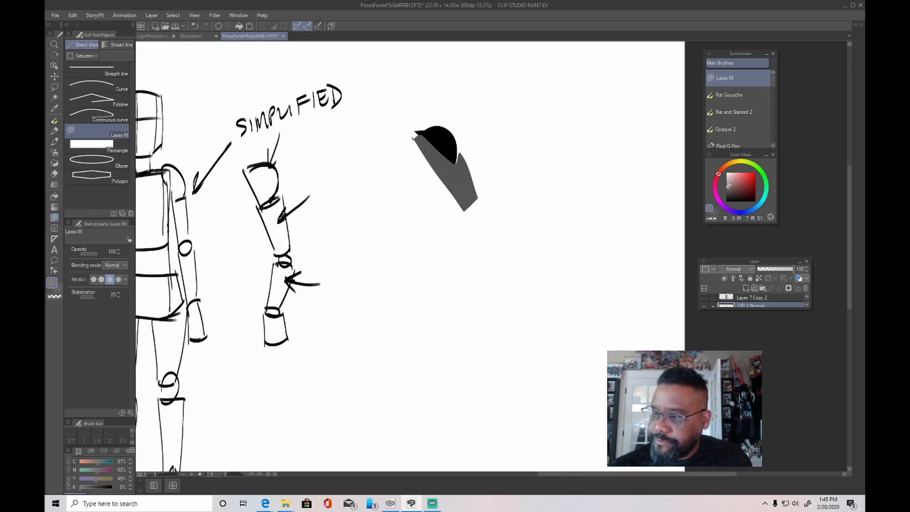
left_click(726, 195)
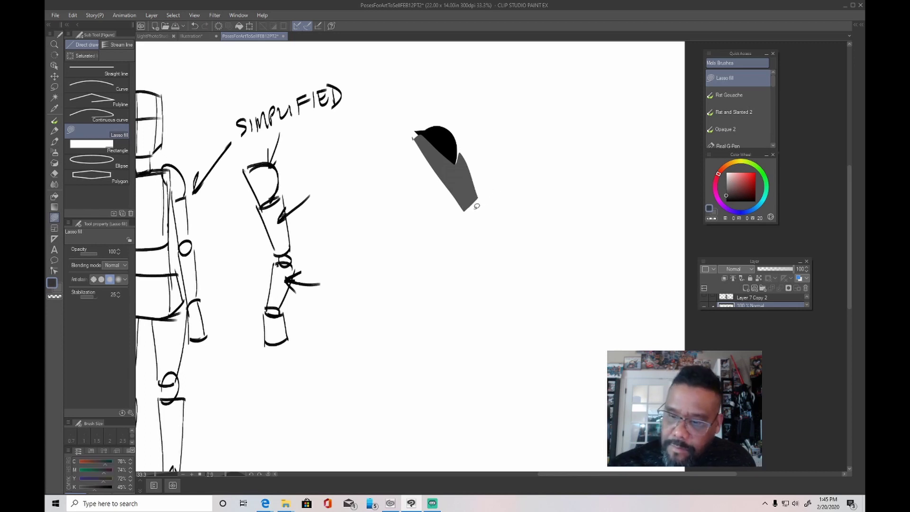
left_click_drag(476, 199, 474, 194)
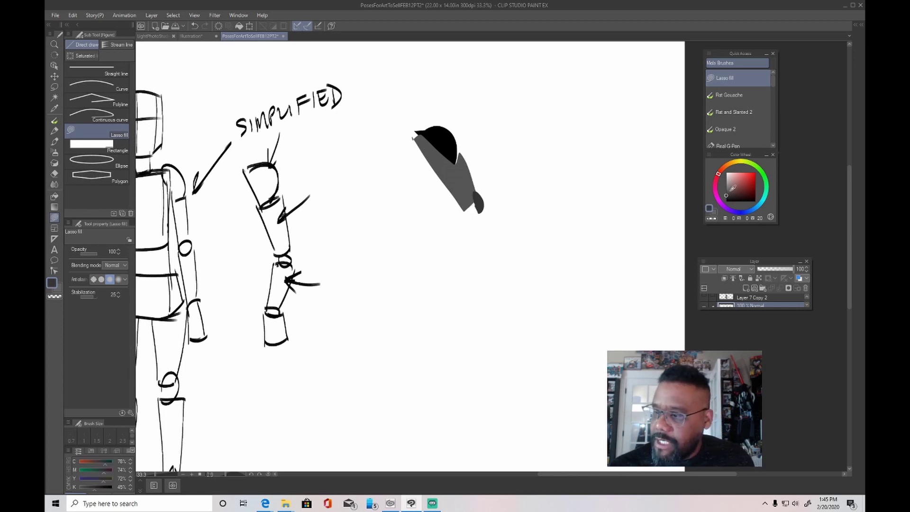
Step: Fill the grey forearm and black hand, undoing an extra pointed finger shape
left_click(726, 192)
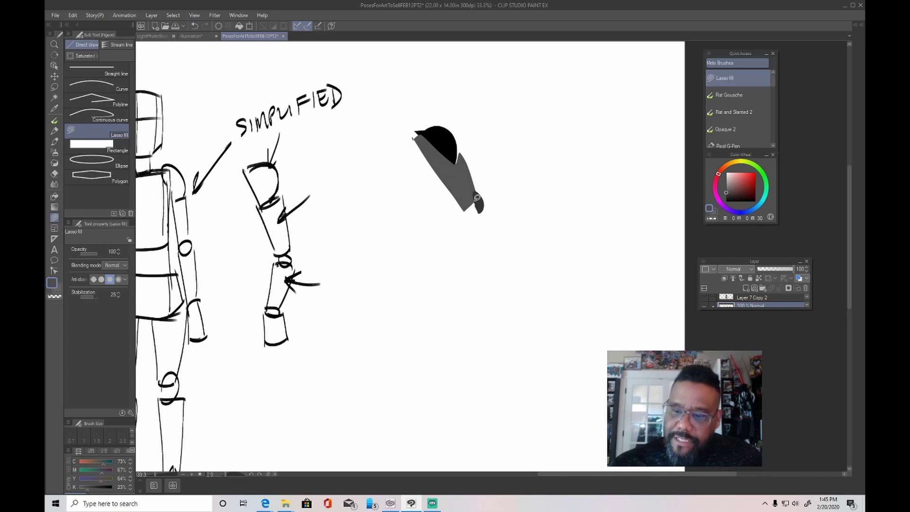
left_click(726, 190)
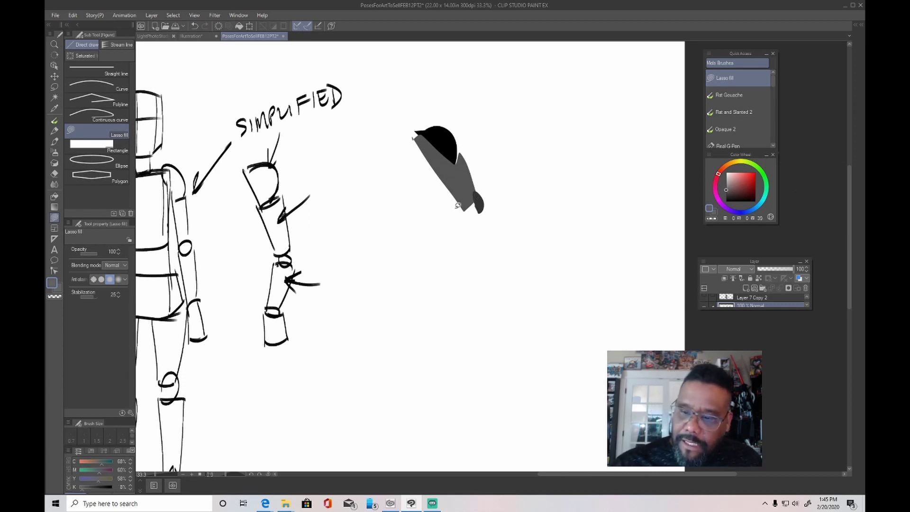
mouse_move(454, 207)
left_mouse_down()
mouse_move(484, 205)
mouse_move(469, 238)
mouse_move(444, 253)
mouse_move(455, 209)
left_mouse_up()
left_click(726, 200)
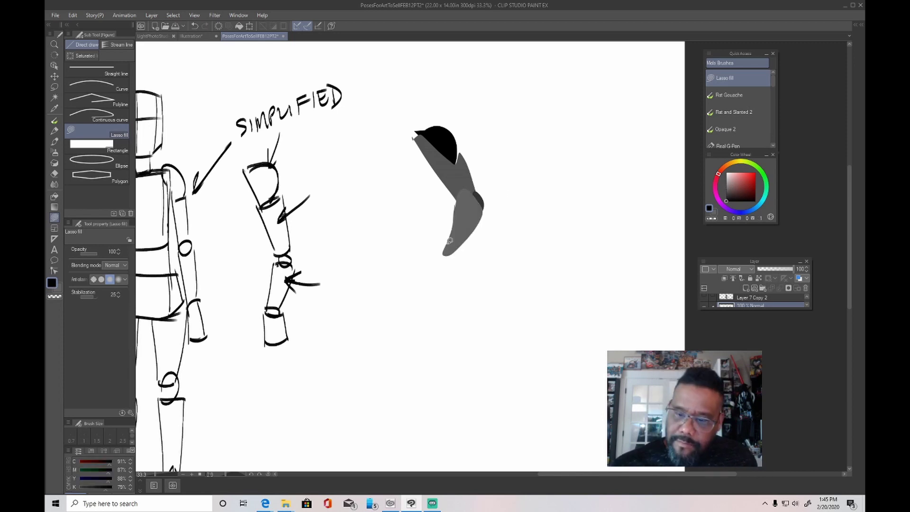
mouse_move(449, 240)
left_mouse_down()
mouse_move(433, 258)
mouse_move(451, 273)
mouse_move(461, 242)
mouse_move(419, 258)
mouse_move(437, 251)
mouse_move(422, 290)
mouse_move(439, 256)
mouse_move(441, 293)
mouse_move(450, 257)
left_mouse_up()
left_click(726, 195)
left_click(731, 192)
key("ctrl+z")
left_click(726, 193)
left_click(725, 191)
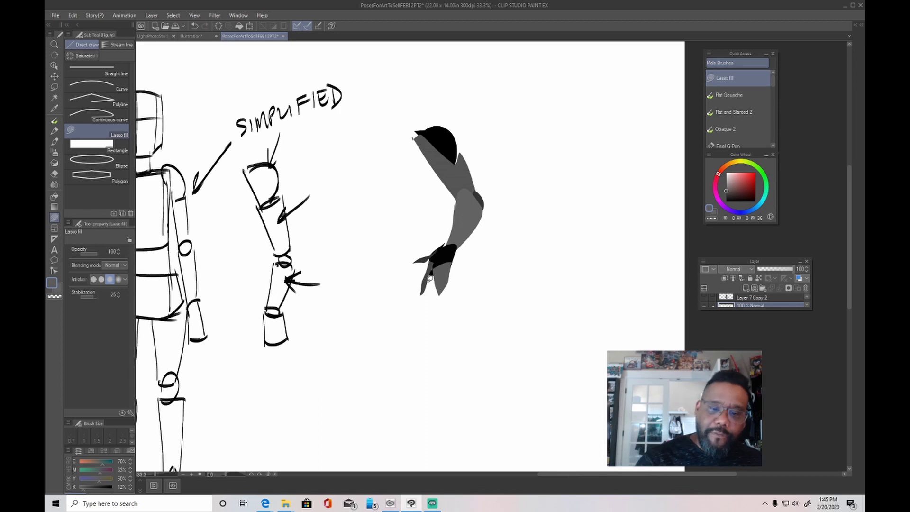
Step: Sample black, undo a stray edge strip, reshape wrist-to-elbow, then sample the arm grey
left_click(453, 142, "alt")
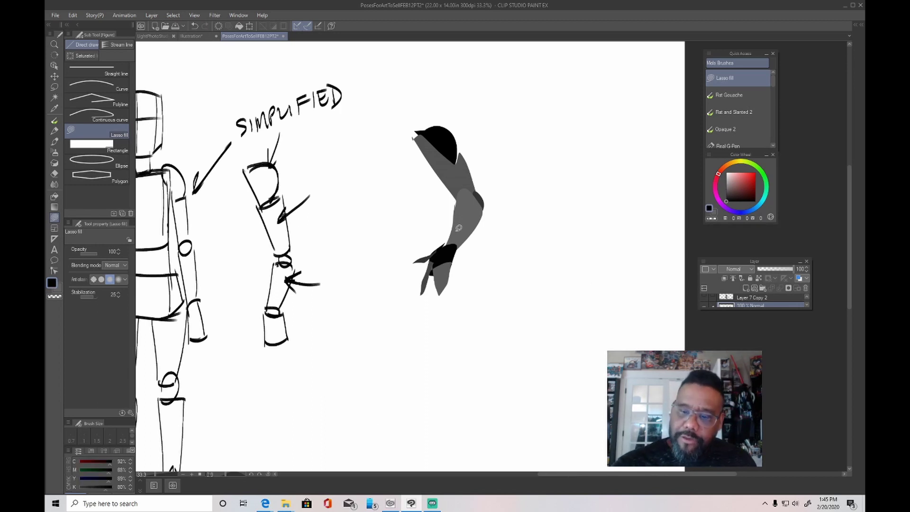
left_click_drag(466, 187, 444, 291)
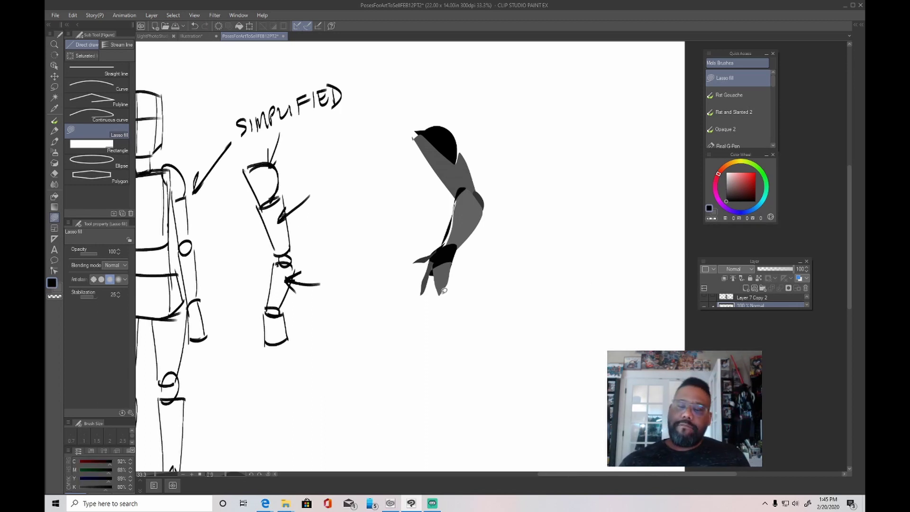
key("ctrl+z")
mouse_move(444, 246)
left_mouse_down()
mouse_move(469, 186)
mouse_move(447, 229)
left_mouse_up()
mouse_move(447, 235)
left_mouse_down()
mouse_move(460, 195)
mouse_move(473, 186)
mouse_move(463, 187)
mouse_move(457, 209)
left_mouse_up()
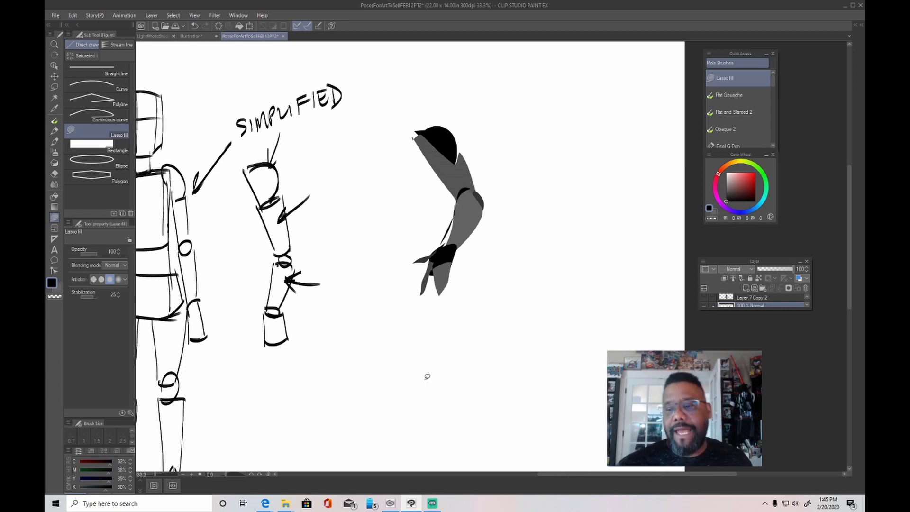
left_click(462, 213, "alt")
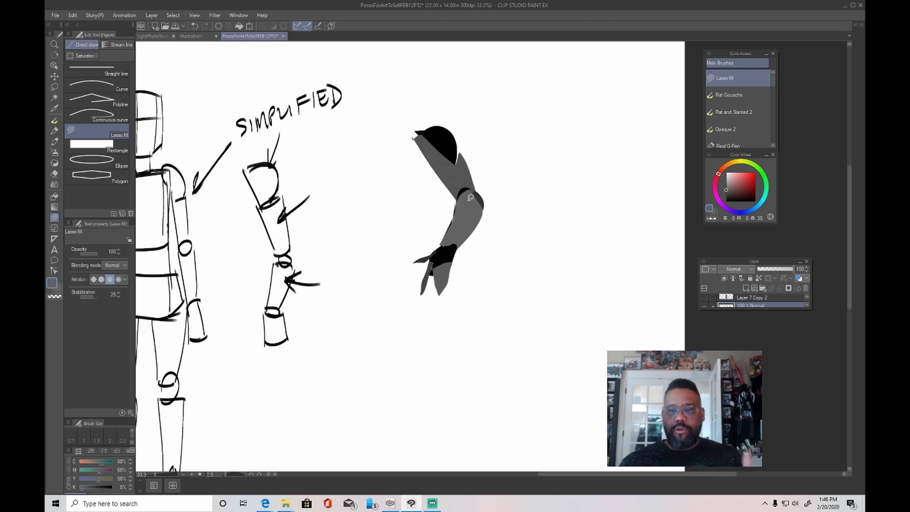
left_click_drag(443, 372, 572, 380)
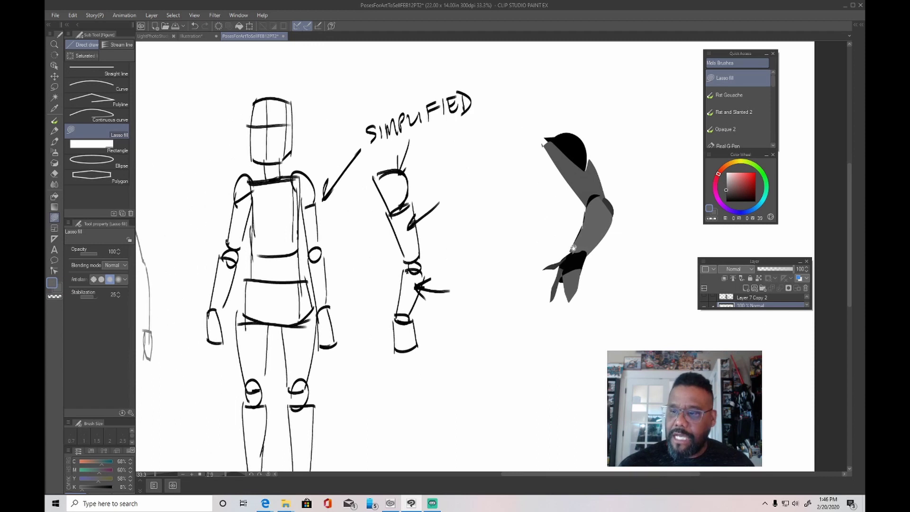
Step: Re-centre the view on the arm and undo a stray thin sliver filled below it
left_click_drag(561, 306, 459, 342)
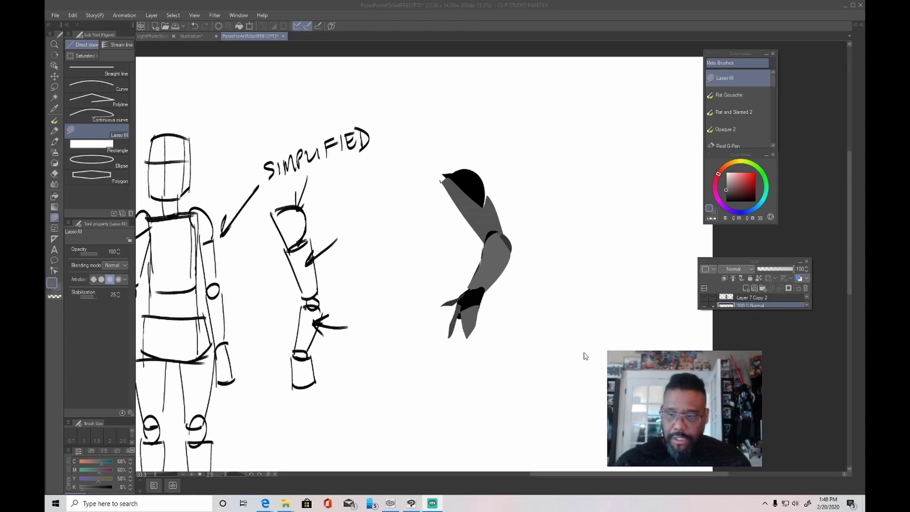
left_click_drag(559, 338, 430, 361)
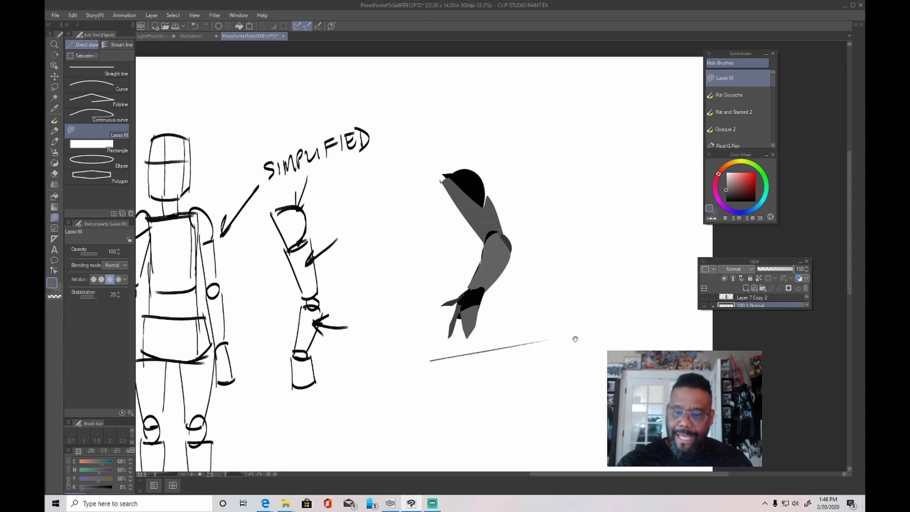
key("ctrl+z")
left_click_drag(574, 352, 444, 392)
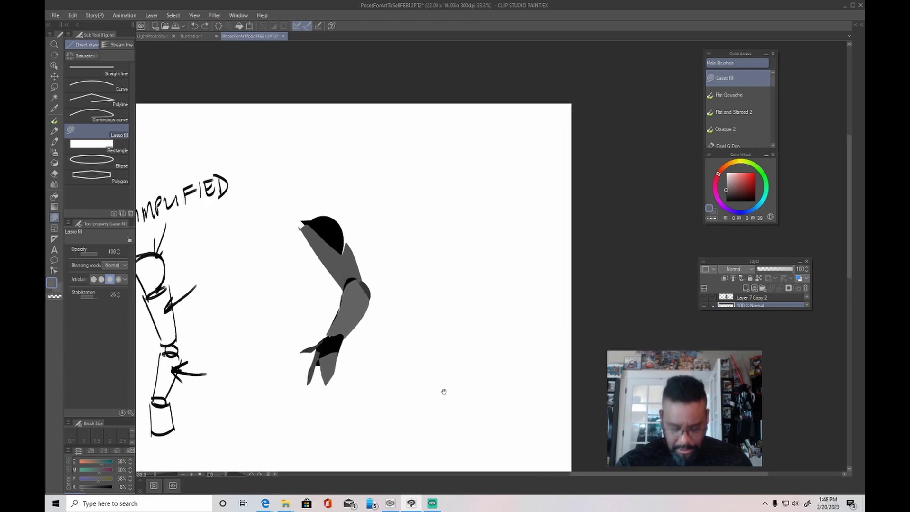
Step: Zoom in and lasso-fill a round dark grey head with a mid-grey face
scroll(444, 392, "up", 2)
left_click_drag(459, 183, 406, 356)
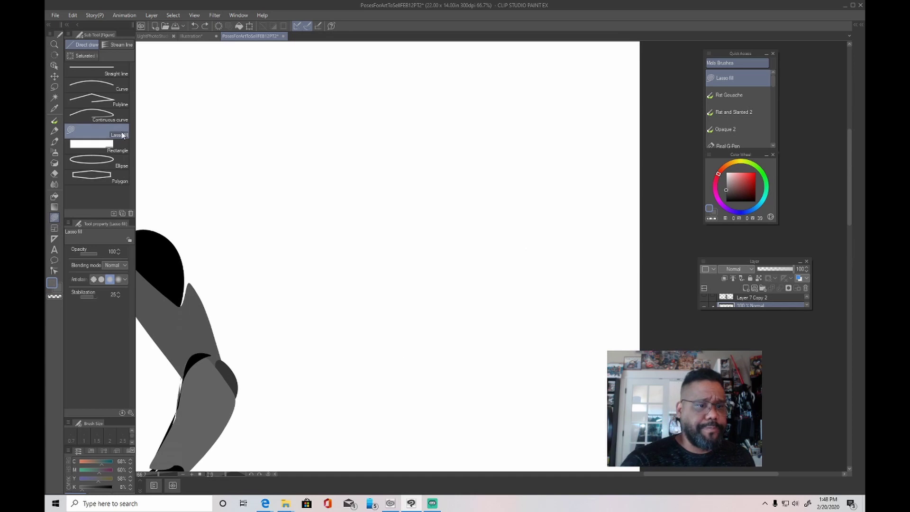
left_click(727, 194)
mouse_move(435, 105)
left_mouse_down()
mouse_move(388, 129)
mouse_move(511, 156)
mouse_move(406, 106)
left_mouse_up()
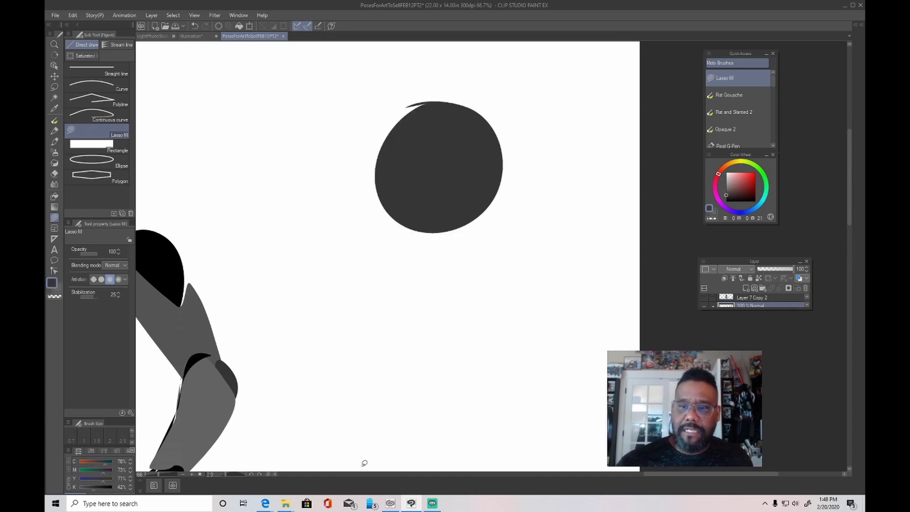
left_click(726, 189)
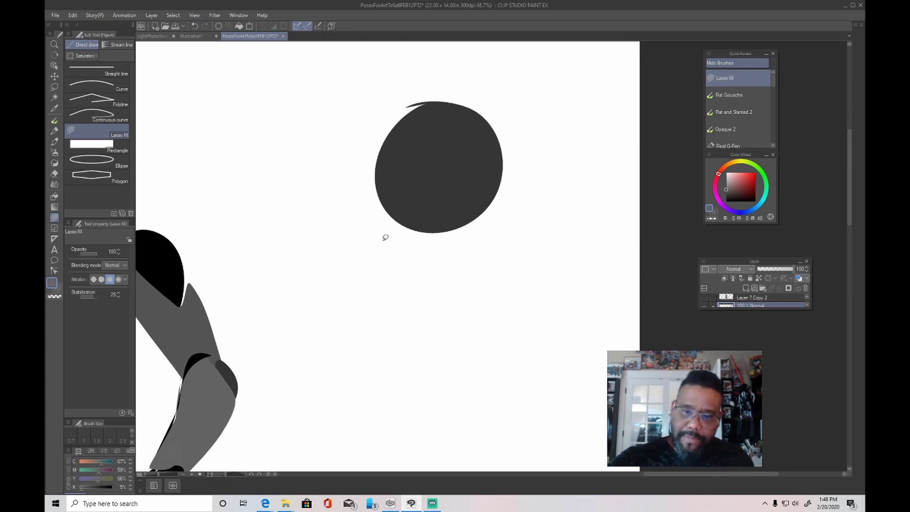
mouse_move(413, 280)
left_mouse_down()
mouse_move(379, 189)
mouse_move(399, 114)
mouse_move(441, 107)
mouse_move(472, 169)
mouse_move(461, 239)
mouse_move(414, 281)
left_mouse_up()
left_click(485, 161, "alt")
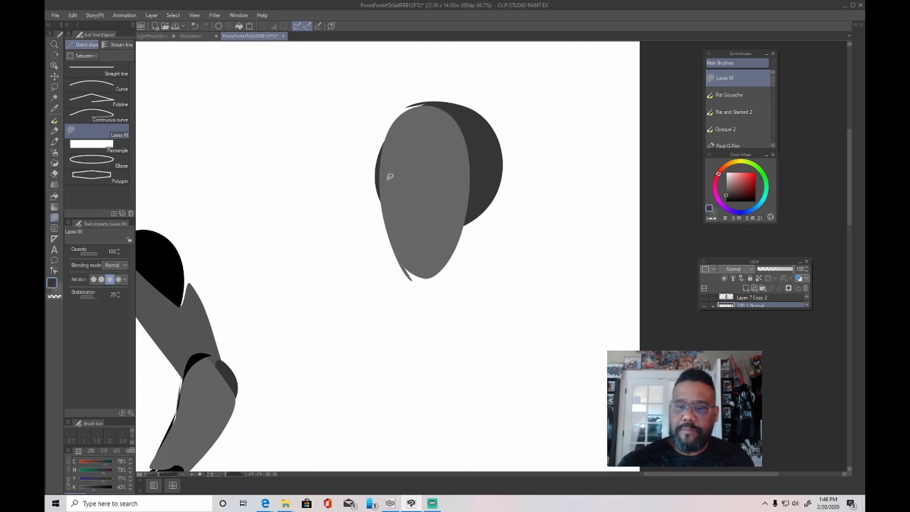
Step: Add a dark eye line, light grey eye whites, and both eyebrows
left_click_drag(389, 176, 379, 181)
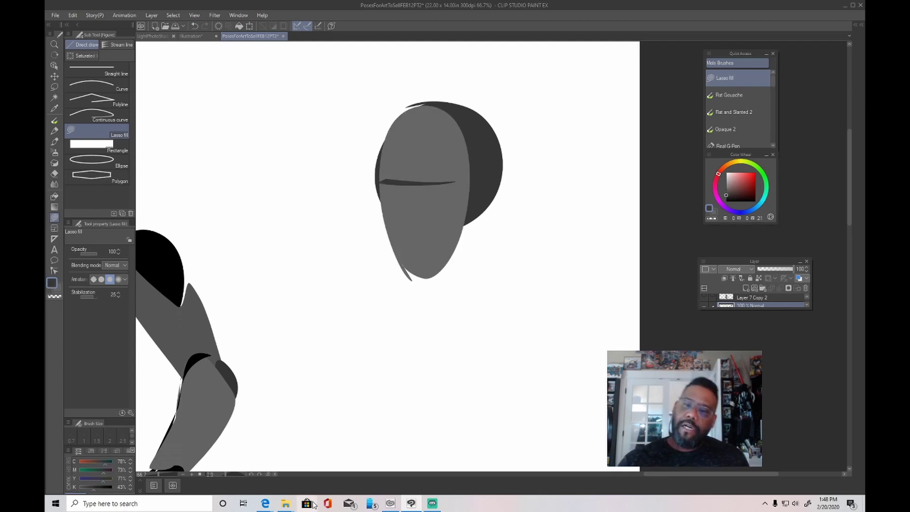
left_click(728, 179)
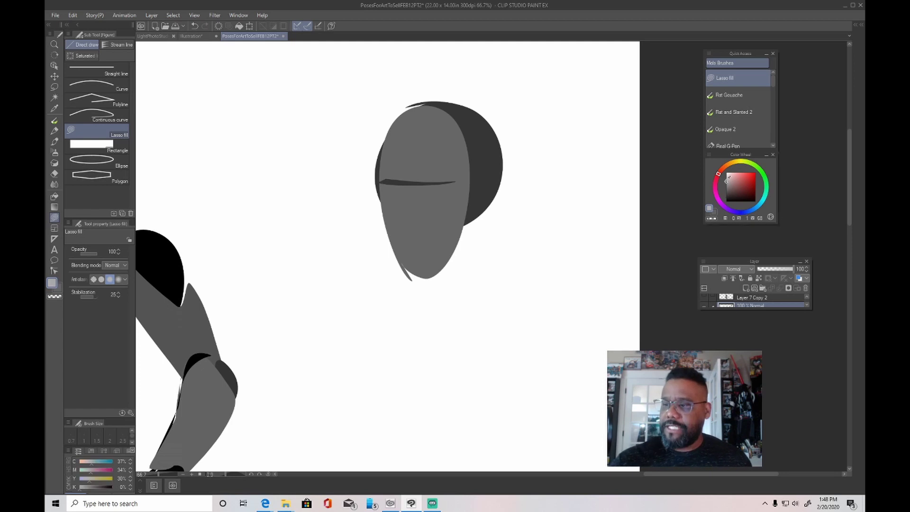
left_click(726, 180)
mouse_move(423, 183)
left_mouse_down()
mouse_move(443, 164)
mouse_move(454, 177)
mouse_move(424, 179)
mouse_move(386, 163)
mouse_move(401, 182)
mouse_move(460, 154)
mouse_move(396, 163)
left_mouse_up()
left_click(489, 174, "alt")
left_click(420, 188, "alt")
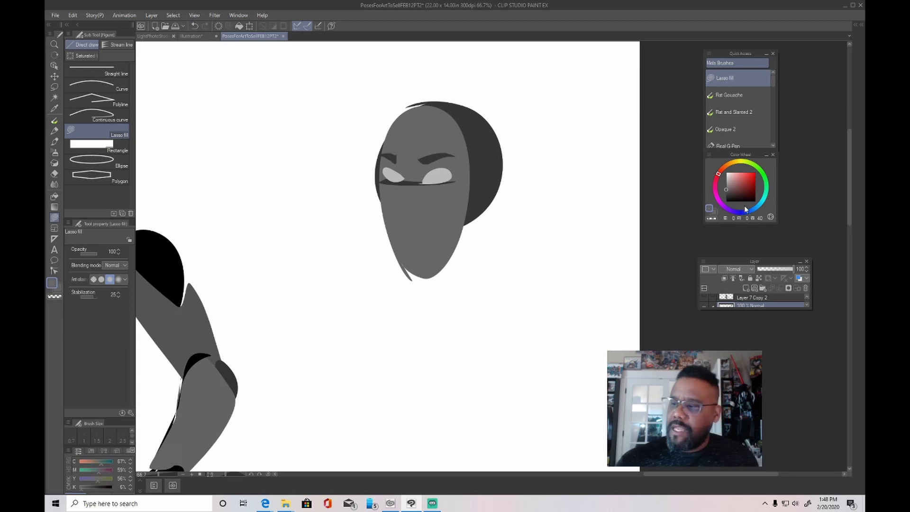
Step: Shade the side of the nose, fill a near-black mouth, and add a face-grey ear
left_click(725, 193)
mouse_move(406, 179)
left_mouse_down()
mouse_move(402, 209)
mouse_move(416, 184)
left_mouse_up()
left_click(725, 197)
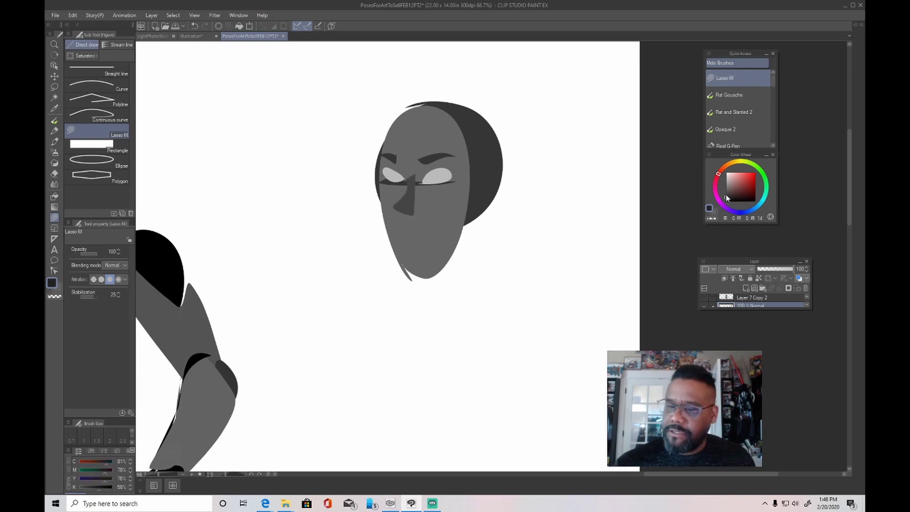
mouse_move(411, 228)
left_mouse_down()
mouse_move(399, 232)
mouse_move(432, 234)
mouse_move(400, 235)
mouse_move(429, 233)
left_mouse_up()
left_click(454, 209, "alt")
mouse_move(471, 183)
left_mouse_down()
mouse_move(502, 177)
mouse_move(473, 218)
mouse_move(474, 187)
mouse_move(434, 177)
mouse_move(428, 171)
mouse_move(437, 162)
mouse_move(398, 166)
left_mouse_up()
Step: Trim the forehead and temple outline with the transparent colour, then refill around the left brow
left_click(485, 155, "alt")
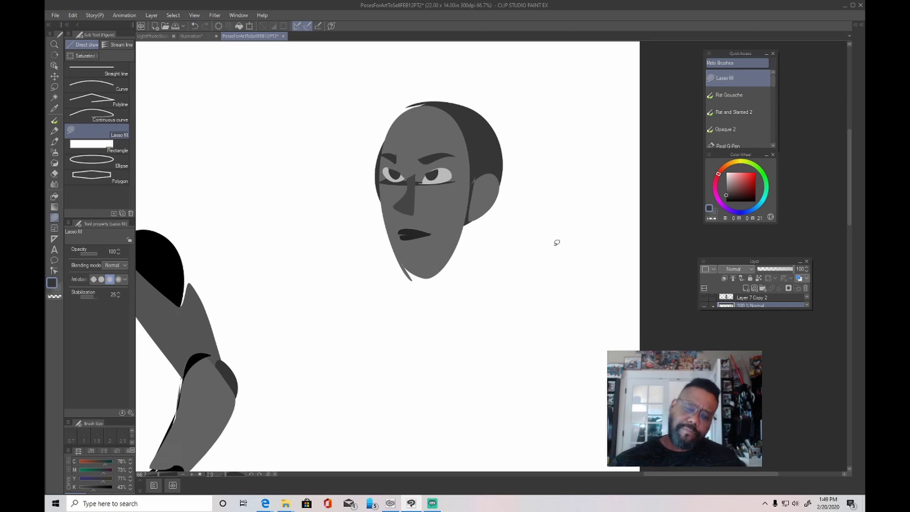
key("alt")
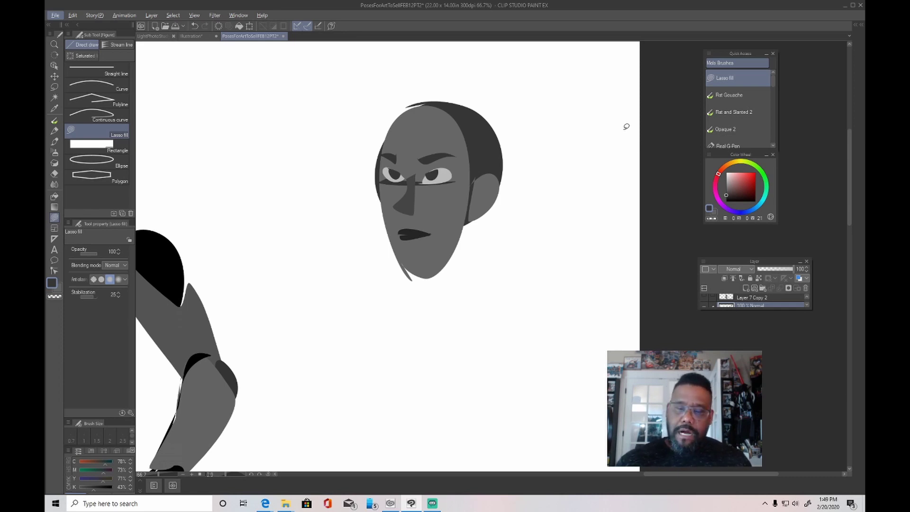
left_click(710, 218)
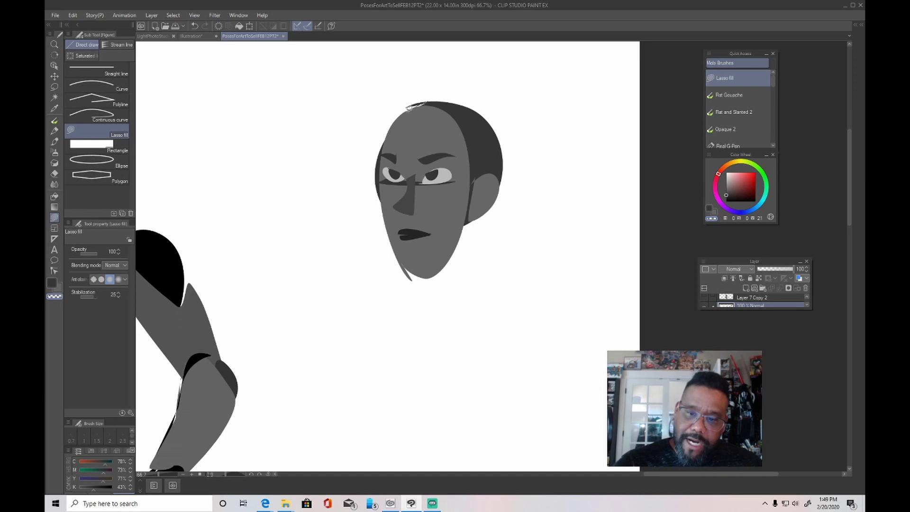
mouse_move(385, 145)
left_mouse_down()
mouse_move(386, 182)
mouse_move(375, 157)
mouse_move(417, 80)
left_mouse_up()
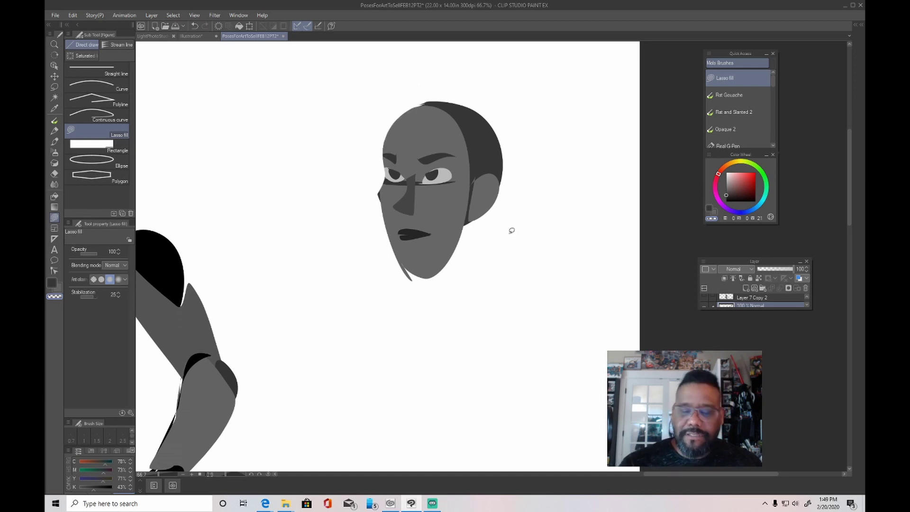
left_click(393, 186, "alt")
mouse_move(385, 180)
left_mouse_down()
mouse_move(385, 152)
mouse_move(398, 164)
mouse_move(389, 169)
mouse_move(382, 154)
mouse_move(397, 112)
mouse_move(425, 100)
mouse_move(386, 142)
left_mouse_up()
Step: Extend dark hair over the forehead, sweep hair up on top, and add an eyelash flick
left_click(481, 148, "alt")
mouse_move(441, 103)
left_mouse_down()
mouse_move(453, 128)
mouse_move(469, 91)
left_mouse_up()
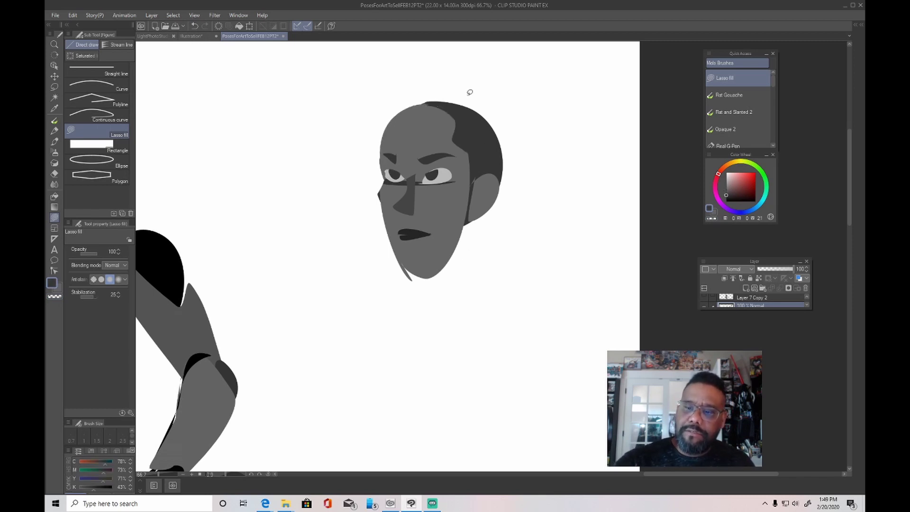
mouse_move(403, 111)
left_mouse_down()
mouse_move(412, 90)
mouse_move(468, 98)
mouse_move(497, 128)
mouse_move(455, 106)
mouse_move(408, 108)
left_mouse_up()
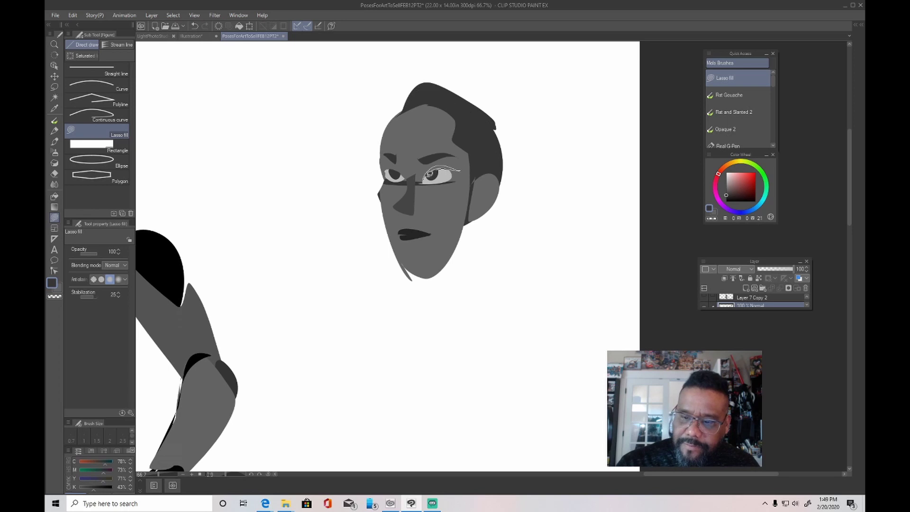
mouse_move(402, 171)
left_mouse_down()
mouse_move(379, 171)
mouse_move(400, 175)
mouse_move(390, 232)
mouse_move(391, 179)
left_mouse_up()
Step: Reshape the left cheek, jaw line and chin by alternating transparent erasing and grey fills
left_click(389, 193, "alt")
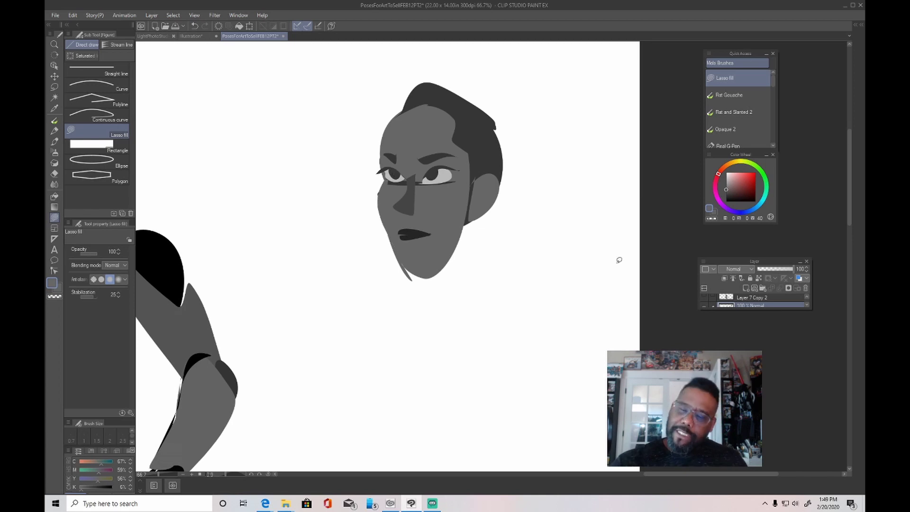
left_click(709, 208)
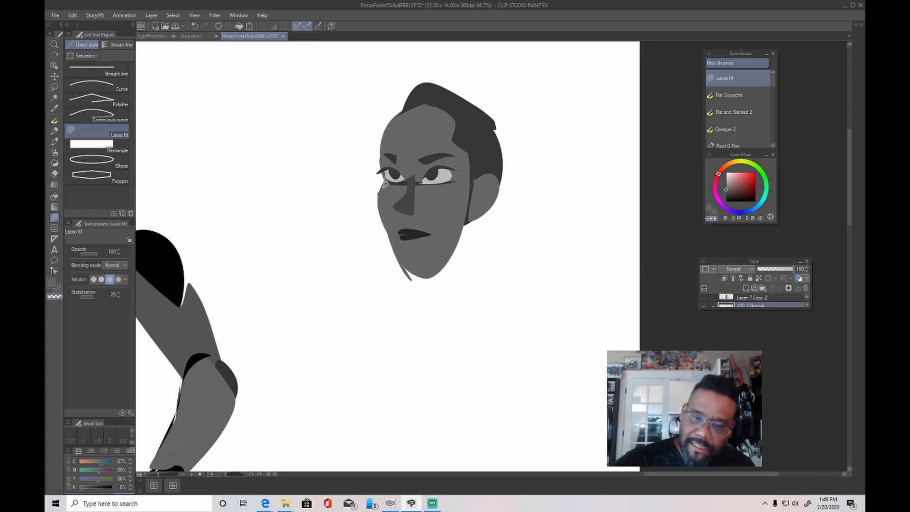
mouse_move(385, 179)
left_mouse_down()
mouse_move(389, 226)
mouse_move(412, 274)
mouse_move(473, 226)
mouse_move(470, 258)
mouse_move(401, 287)
left_mouse_up()
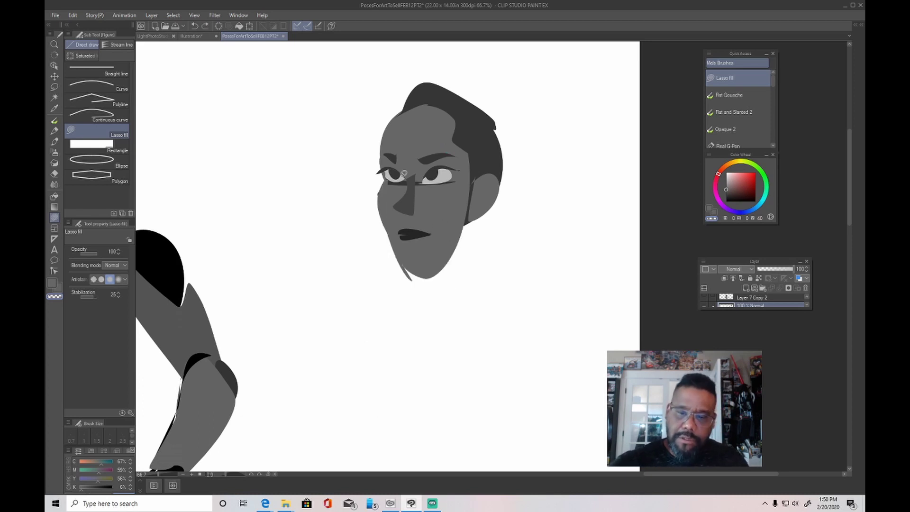
mouse_move(388, 179)
left_mouse_down()
mouse_move(384, 197)
mouse_move(415, 278)
mouse_move(383, 239)
mouse_move(386, 179)
left_mouse_up()
mouse_move(408, 263)
left_mouse_down()
mouse_move(480, 229)
mouse_move(464, 262)
mouse_move(409, 264)
left_mouse_up()
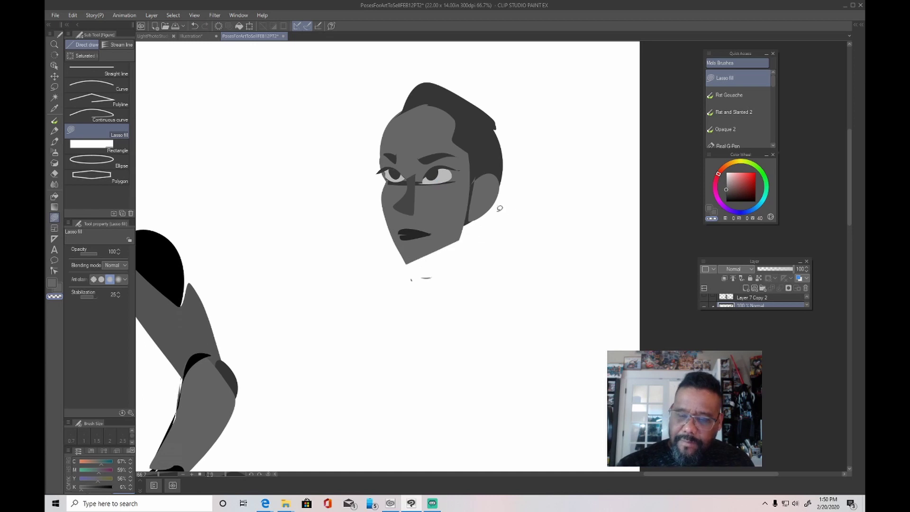
key("c")
mouse_move(473, 181)
left_mouse_down()
mouse_move(467, 232)
mouse_move(410, 265)
mouse_move(380, 202)
mouse_move(388, 177)
mouse_move(406, 242)
mouse_move(426, 250)
mouse_move(467, 209)
left_mouse_up()
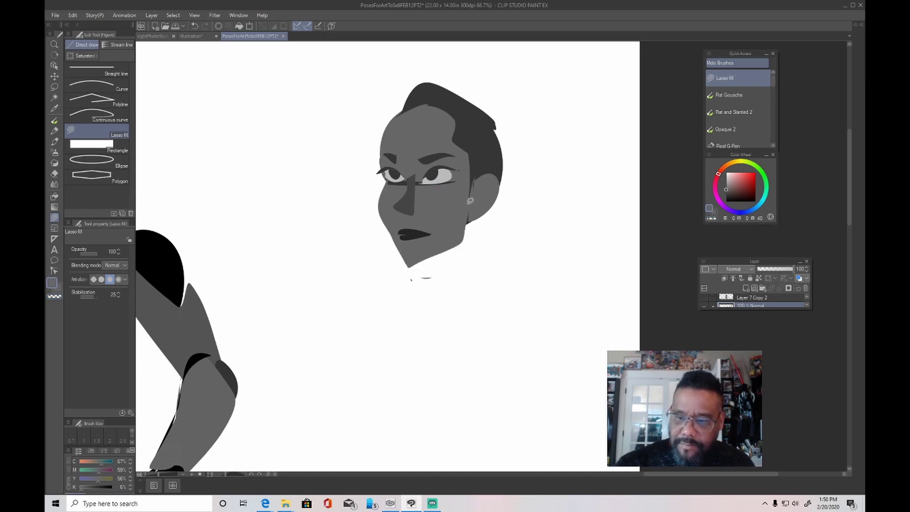
mouse_move(380, 212)
left_mouse_down()
mouse_move(410, 265)
mouse_move(385, 204)
left_mouse_up()
mouse_move(411, 266)
left_mouse_down()
mouse_move(459, 241)
mouse_move(405, 264)
left_mouse_up()
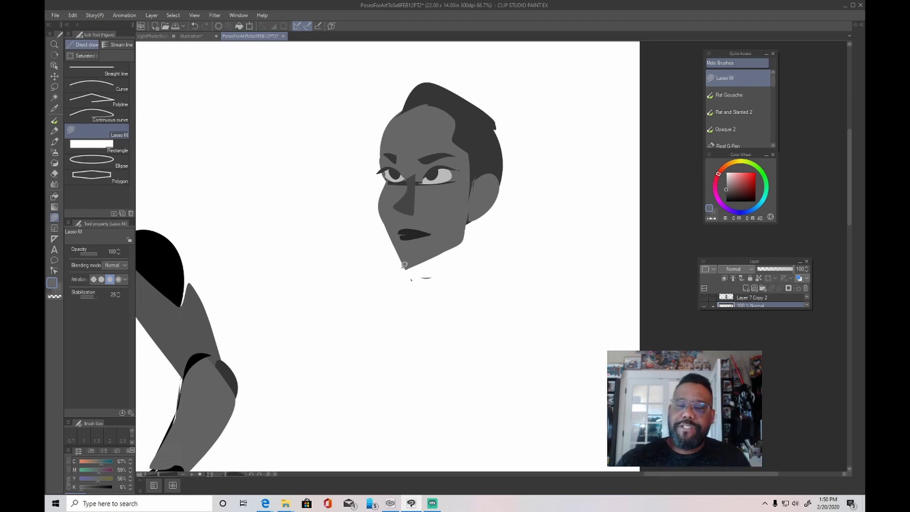
Step: Add a dark curling hair strand, a light hair highlight, and inner ear detail
left_click(406, 104, "alt")
mouse_move(400, 116)
left_mouse_down()
mouse_move(404, 77)
mouse_move(432, 57)
mouse_move(412, 104)
mouse_move(455, 87)
mouse_move(411, 109)
left_mouse_up()
left_click(419, 112, "alt")
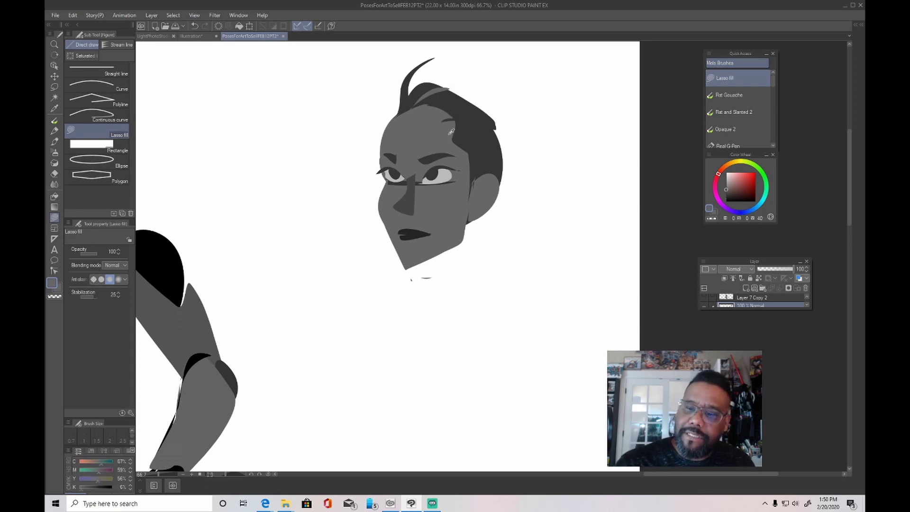
mouse_move(451, 138)
left_mouse_down()
mouse_move(486, 135)
mouse_move(452, 140)
mouse_move(495, 144)
left_mouse_up()
left_click(493, 160, "alt")
mouse_move(473, 194)
left_mouse_down()
mouse_move(486, 183)
mouse_move(476, 212)
mouse_move(489, 184)
mouse_move(466, 209)
left_mouse_up()
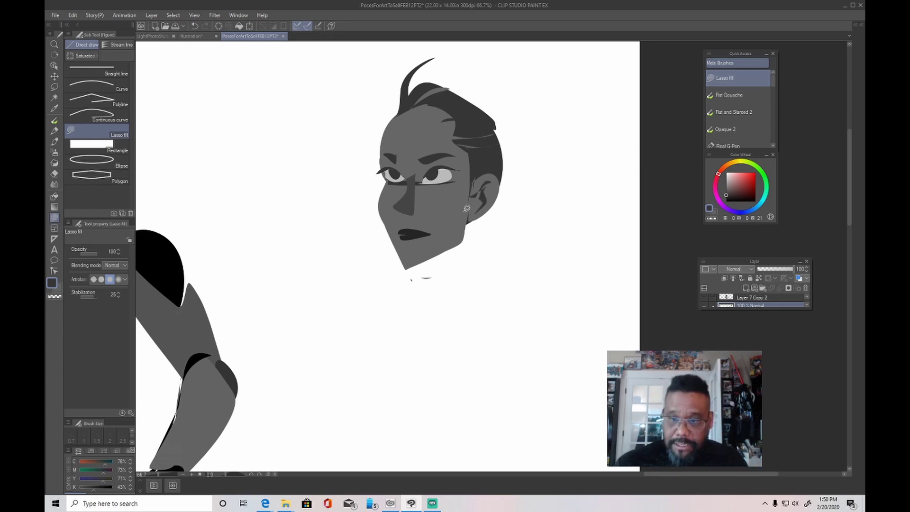
Step: Zoom out to see the arm and SIMPLIFIED sketch, re-frame beside the hand, and pick a light grey
scroll(467, 209, "down", 2)
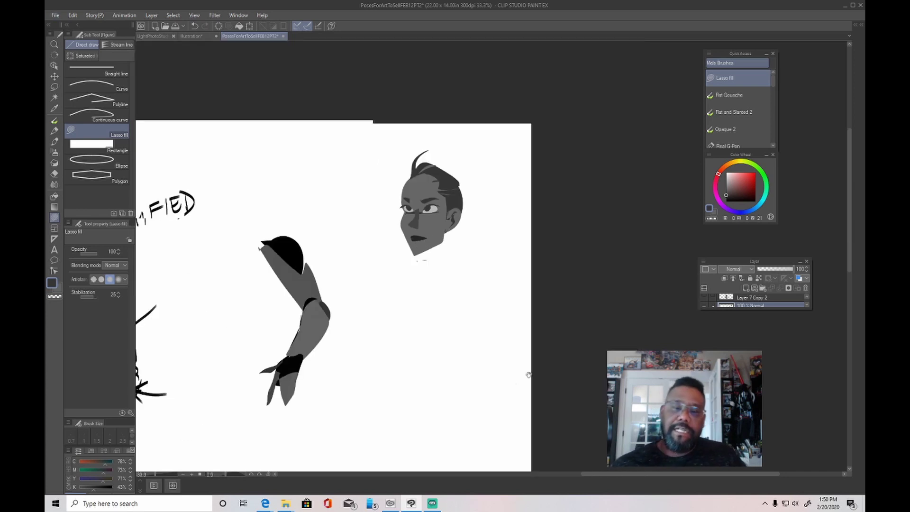
mouse_move(528, 374)
left_mouse_down()
mouse_move(591, 304)
mouse_move(442, 385)
left_mouse_up()
scroll(599, 291, "up", 2)
left_click_drag(500, 250, 587, 125)
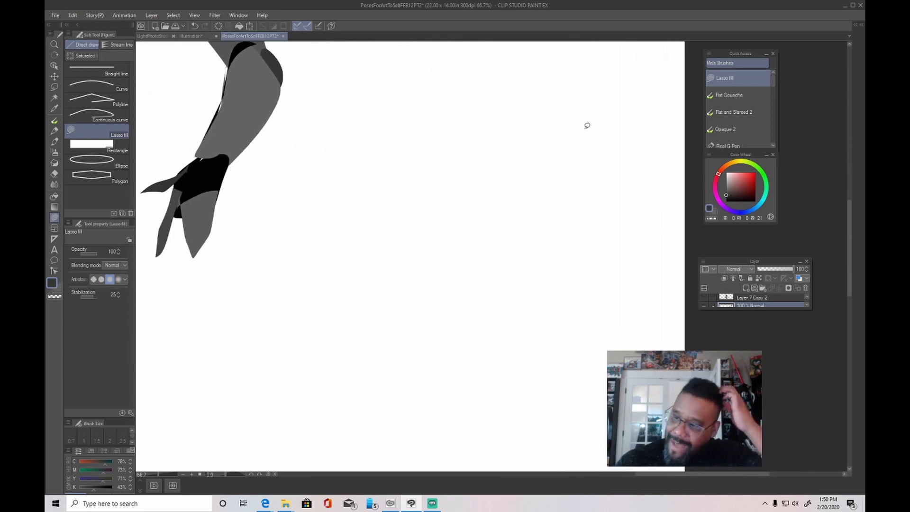
left_click(726, 197)
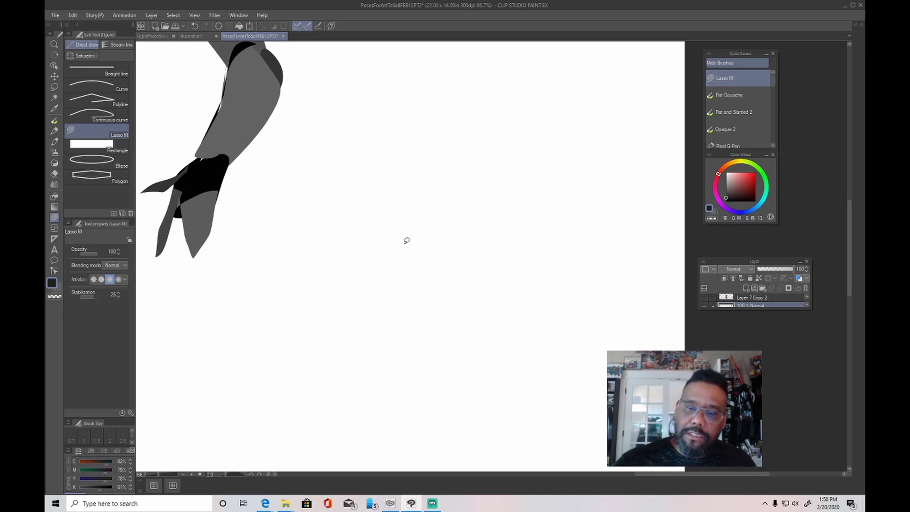
left_click(726, 190)
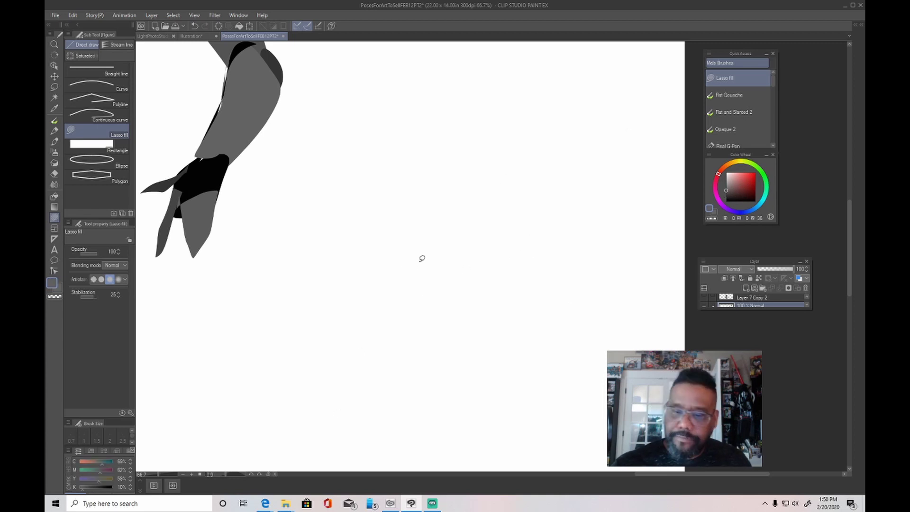
Step: Block in a grey head, a dark chest band and a tapered grey leg beside the hand
mouse_move(417, 225)
left_mouse_down()
mouse_move(437, 107)
mouse_move(509, 156)
mouse_move(491, 230)
mouse_move(429, 228)
left_mouse_up()
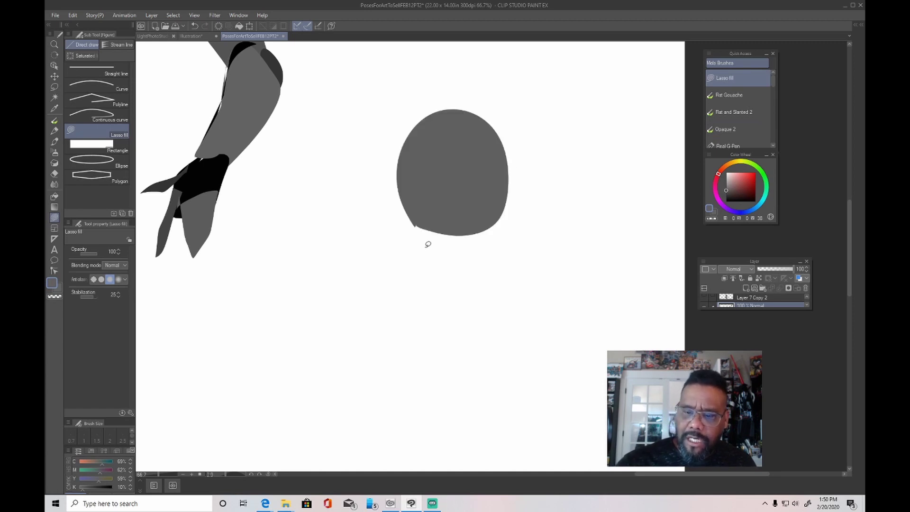
left_click(726, 198)
mouse_move(411, 287)
left_mouse_down()
mouse_move(500, 260)
mouse_move(487, 301)
mouse_move(409, 290)
left_mouse_up()
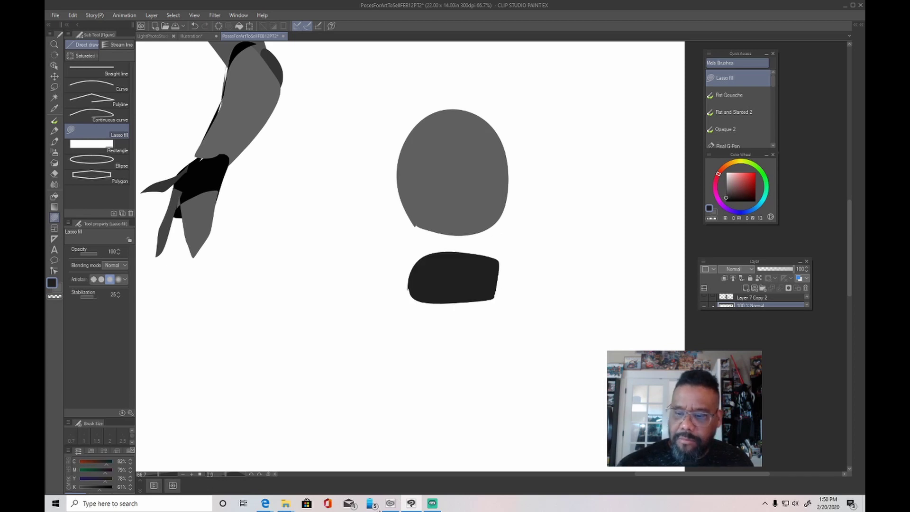
left_click(726, 195)
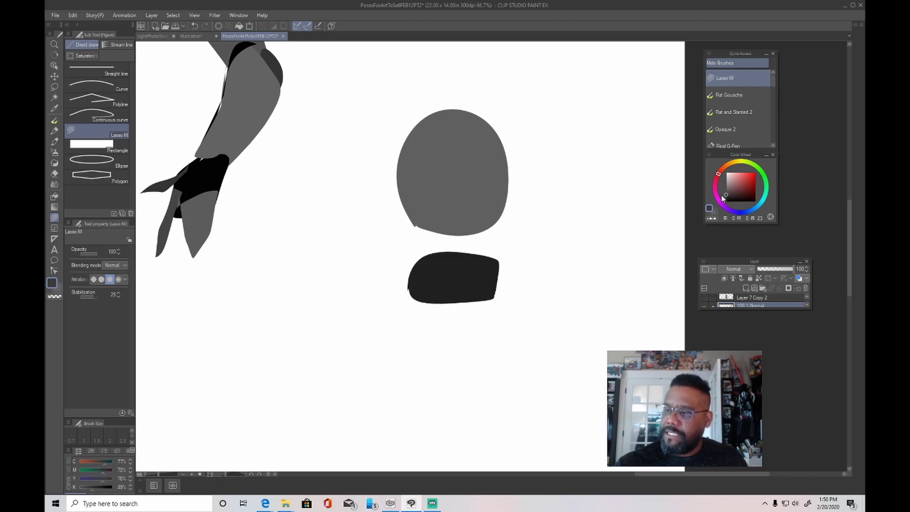
mouse_move(419, 333)
left_mouse_down()
mouse_move(463, 443)
mouse_move(499, 319)
mouse_move(418, 329)
left_mouse_up()
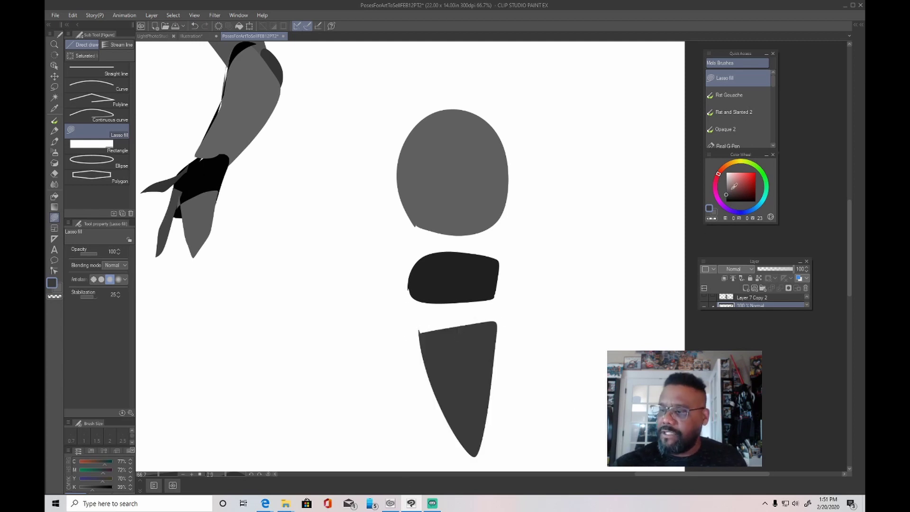
Step: Draw the second leg in a darker grey along the first leg's left side
left_click(726, 191)
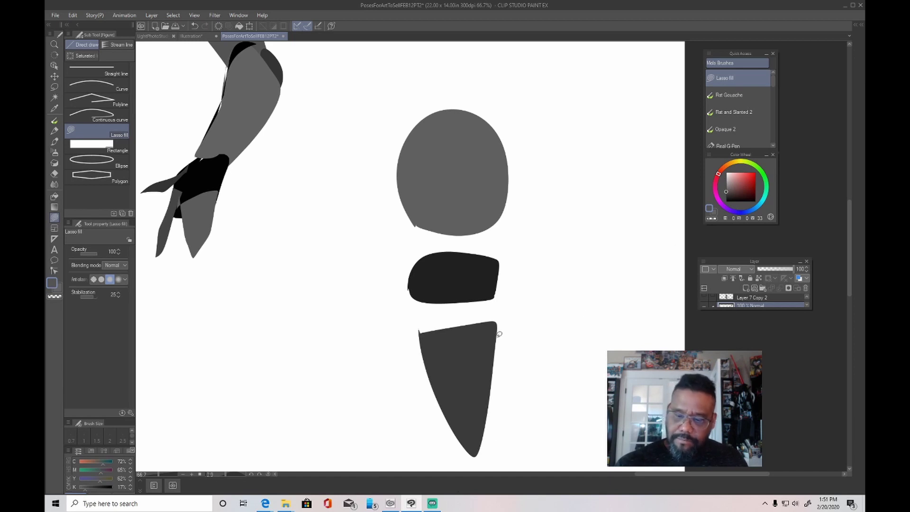
left_click(433, 371, "alt")
mouse_move(416, 333)
left_mouse_down()
mouse_move(412, 364)
mouse_move(438, 454)
mouse_move(459, 442)
mouse_move(426, 323)
left_mouse_up()
left_click_drag(637, 354, 616, 326)
key("ctrl+z")
left_click(726, 196)
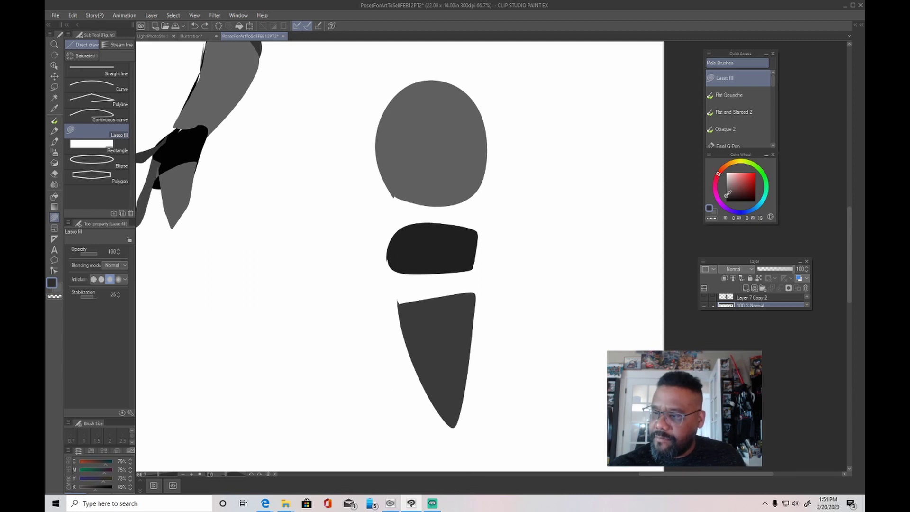
left_click_drag(729, 193, 726, 200)
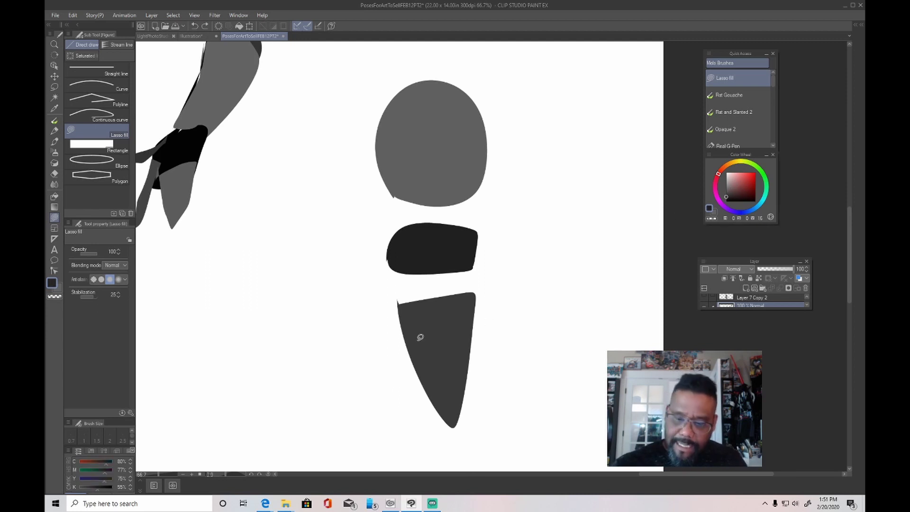
mouse_move(395, 303)
left_mouse_down()
mouse_move(399, 374)
mouse_move(428, 420)
mouse_move(432, 397)
mouse_move(401, 303)
left_mouse_up()
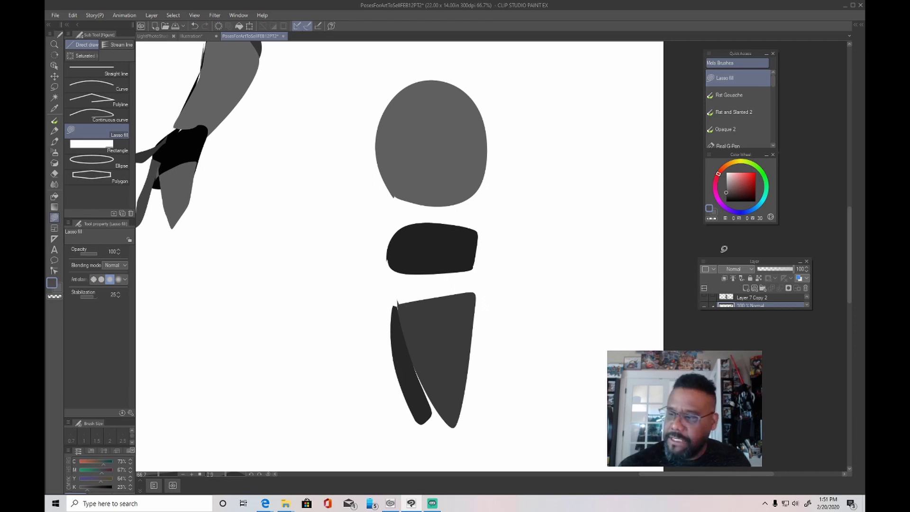
Step: Add light-grey feet at the bottom of both legs
left_click(727, 191)
left_click(725, 186)
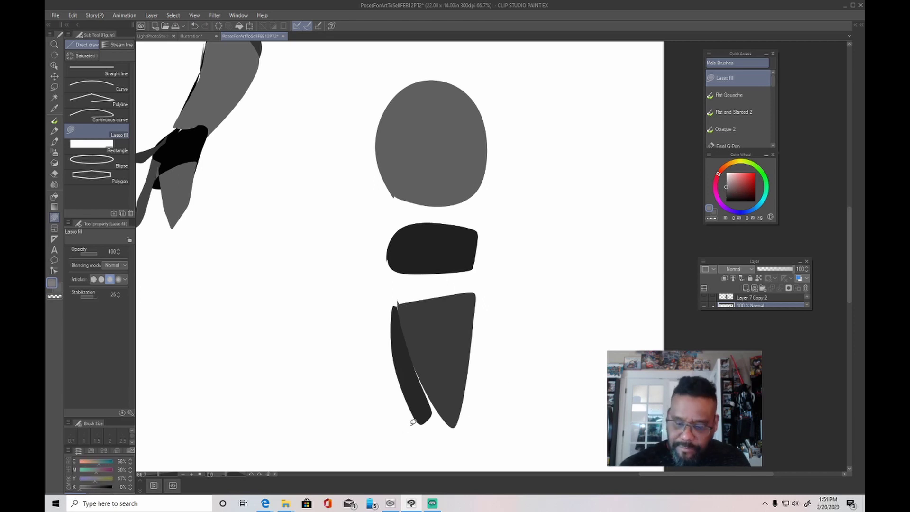
mouse_move(412, 421)
left_mouse_down()
mouse_move(383, 429)
mouse_move(425, 429)
mouse_move(429, 414)
mouse_move(447, 418)
mouse_move(436, 429)
mouse_move(465, 405)
left_mouse_up()
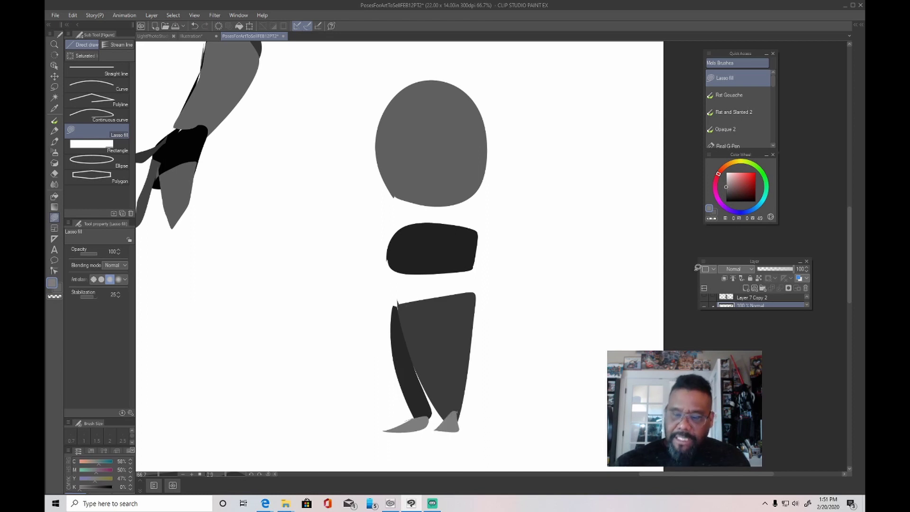
Step: Fill light-grey shorts between shirt and legs, extending the black shirt over their top
mouse_move(524, 313)
left_mouse_down()
mouse_move(593, 305)
mouse_move(533, 313)
left_mouse_up()
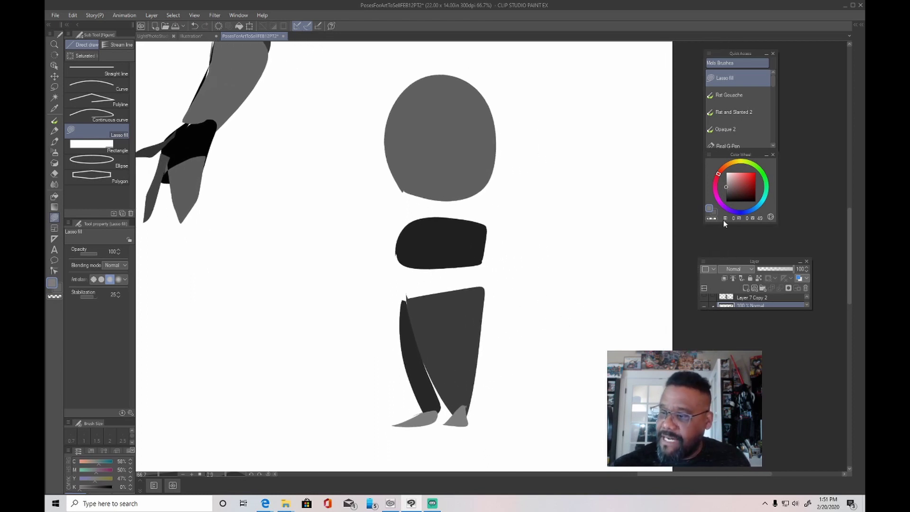
left_click_drag(730, 183, 726, 181)
mouse_move(398, 247)
left_mouse_down()
mouse_move(393, 273)
mouse_move(407, 303)
mouse_move(483, 286)
mouse_move(484, 247)
left_mouse_up()
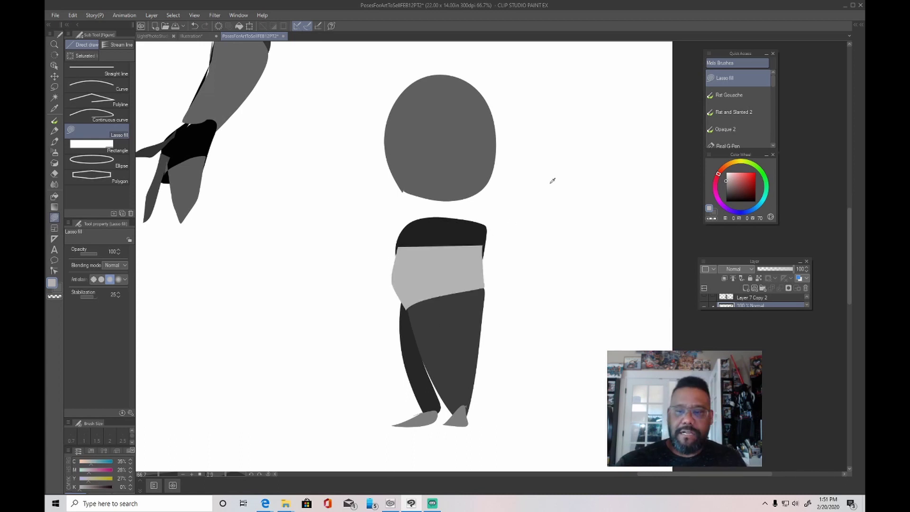
left_click(426, 241, "alt")
mouse_move(415, 221)
left_mouse_down()
mouse_move(469, 254)
mouse_move(484, 221)
left_mouse_up()
left_click(409, 268, "alt")
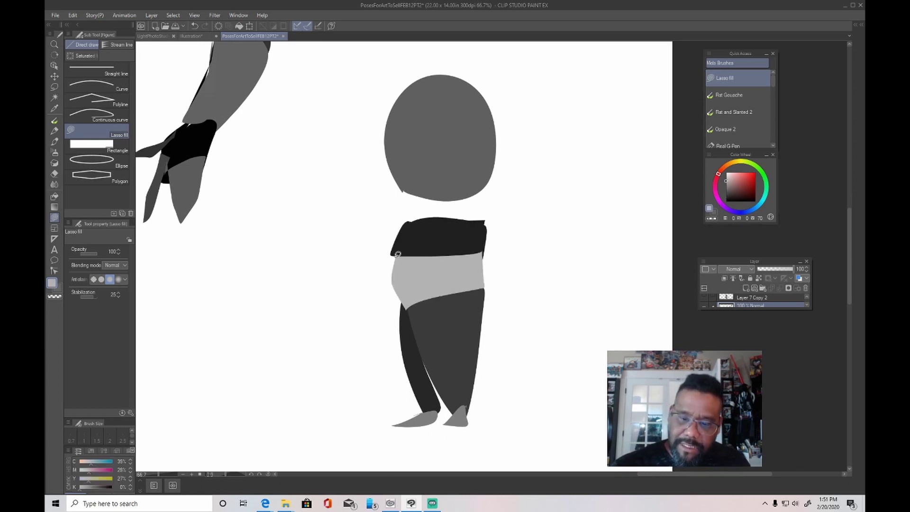
mouse_move(398, 254)
left_mouse_down()
mouse_move(401, 315)
mouse_move(411, 321)
mouse_move(397, 277)
mouse_move(527, 349)
mouse_move(396, 230)
mouse_move(396, 277)
mouse_move(479, 272)
mouse_move(483, 183)
mouse_move(458, 211)
mouse_move(400, 225)
left_mouse_up()
Step: Fill a grey neck below the head and extend the black shirt up to it
scroll(627, 262, "up", 2)
left_click(401, 236, "alt")
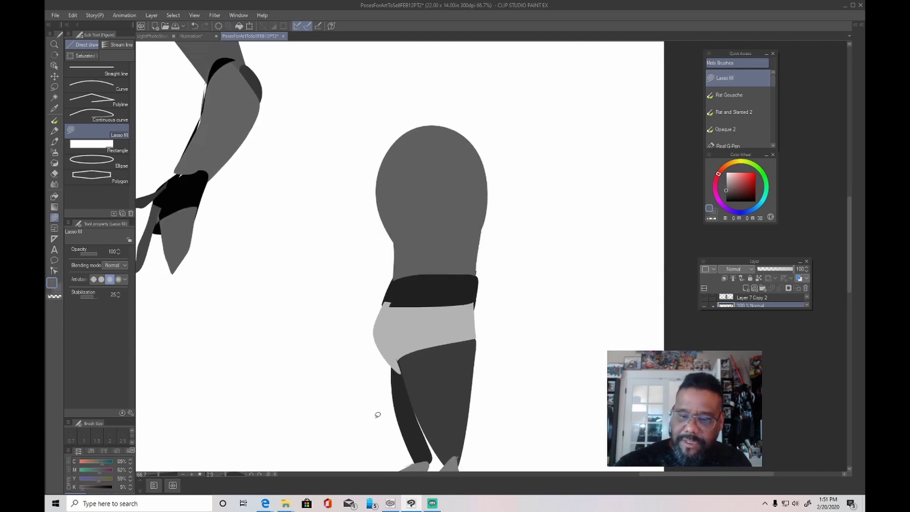
left_click(431, 280, "alt")
mouse_move(416, 271)
left_mouse_down()
mouse_move(462, 265)
mouse_move(436, 294)
left_mouse_up()
mouse_move(395, 261)
left_mouse_down()
mouse_move(389, 302)
mouse_move(412, 292)
mouse_move(401, 262)
mouse_move(423, 273)
mouse_move(470, 250)
mouse_move(482, 269)
mouse_move(479, 296)
mouse_move(398, 284)
left_mouse_up()
mouse_move(550, 362)
left_mouse_down()
mouse_move(517, 266)
mouse_move(515, 277)
left_mouse_up()
Step: Draw dark-grey arms down both sides of the shirt
left_click(422, 282, "alt")
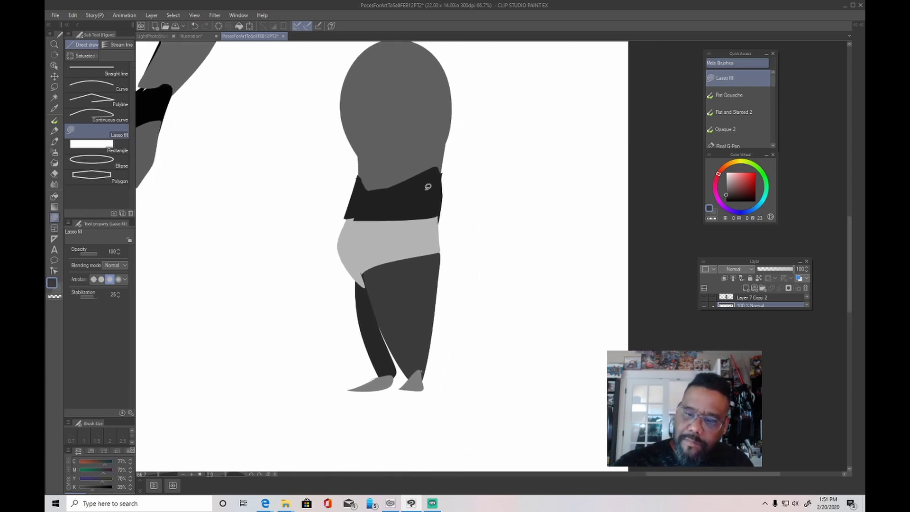
mouse_move(422, 188)
left_mouse_down()
mouse_move(428, 172)
mouse_move(429, 198)
mouse_move(423, 192)
left_mouse_up()
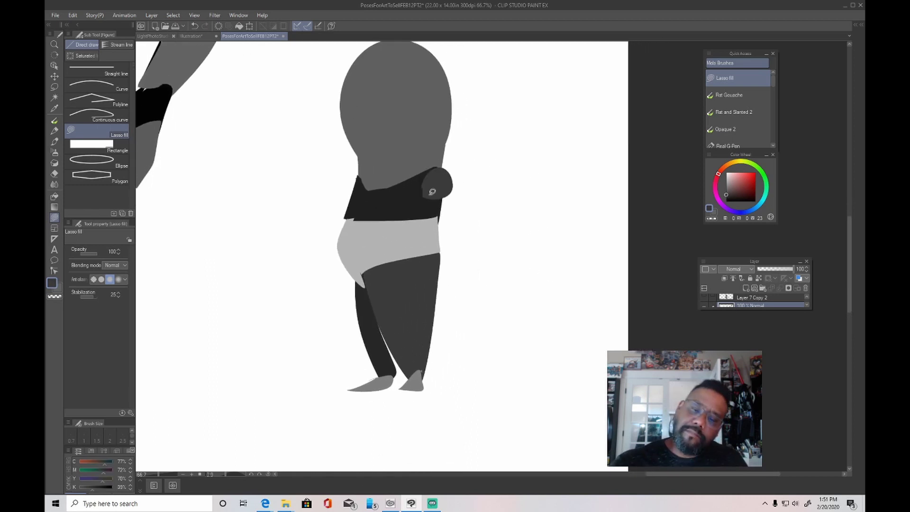
key("x")
key("x")
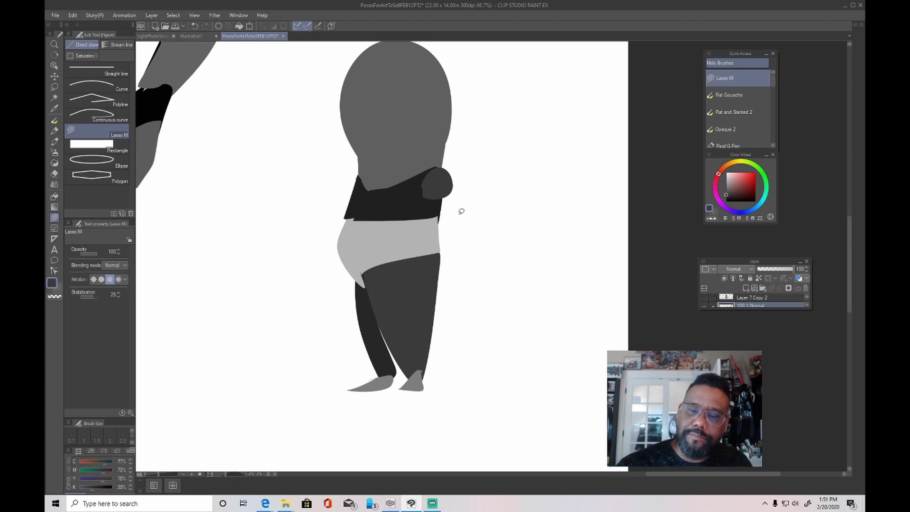
mouse_move(425, 197)
left_mouse_down()
mouse_move(444, 237)
mouse_move(458, 211)
mouse_move(456, 185)
mouse_move(445, 236)
left_mouse_up()
left_click_drag(487, 324, 549, 346)
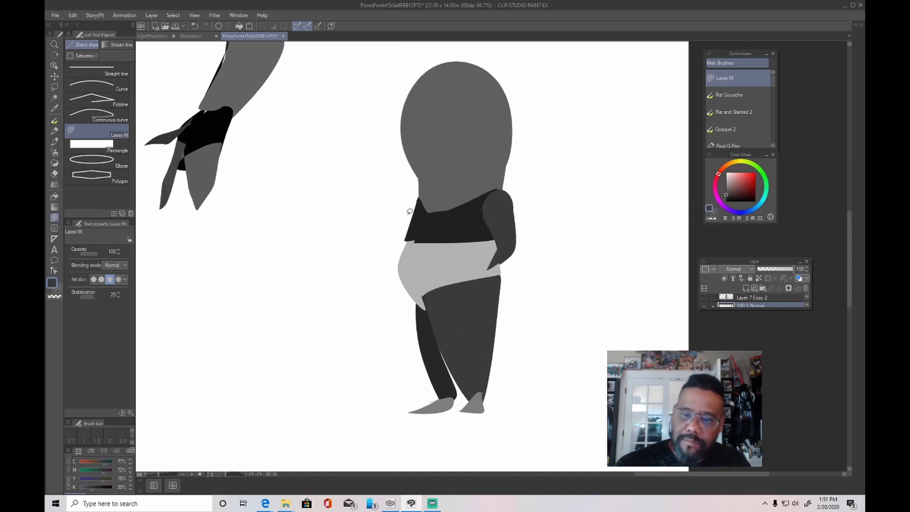
mouse_move(414, 201)
left_mouse_down()
mouse_move(380, 265)
mouse_move(401, 258)
mouse_move(418, 205)
left_mouse_up()
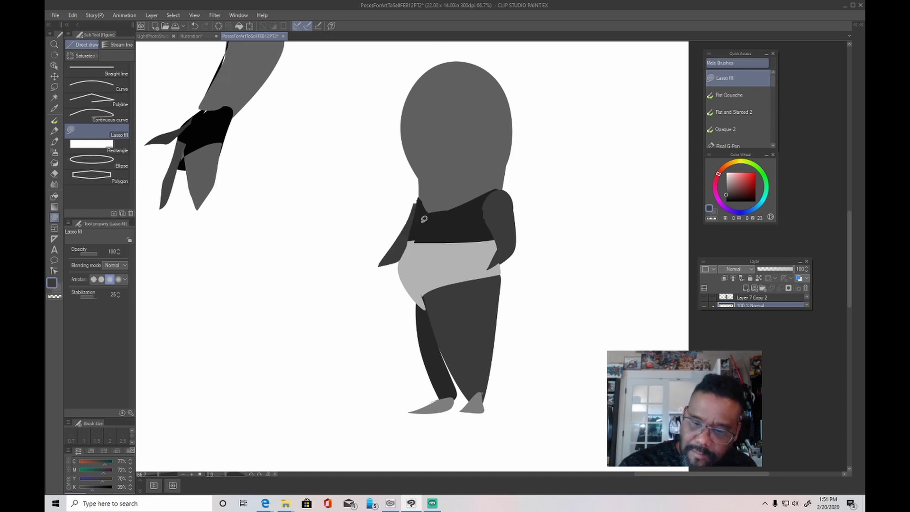
Step: Add small medium-grey hands at the ends of both arms
left_click(433, 367, "alt")
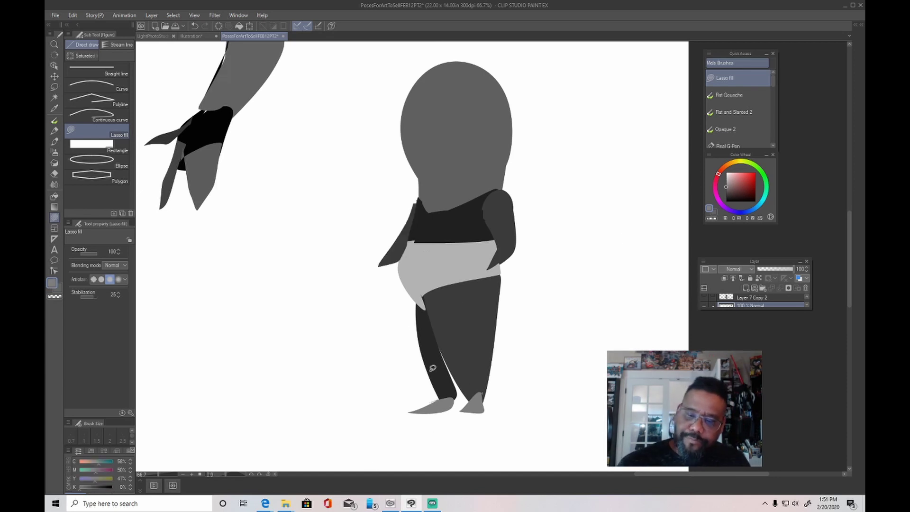
mouse_move(372, 261)
left_mouse_down()
mouse_move(369, 275)
mouse_move(382, 263)
left_mouse_up()
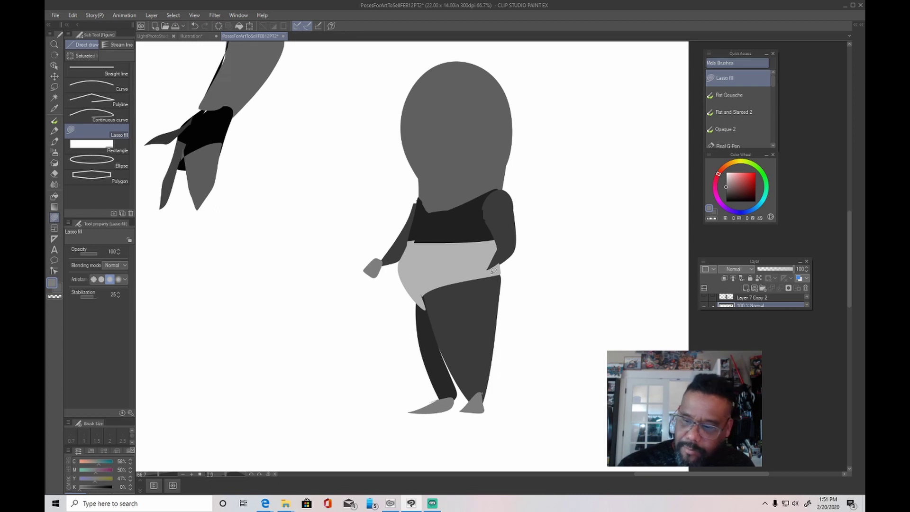
left_click_drag(477, 268, 491, 266)
mouse_move(557, 293)
left_mouse_down()
mouse_move(543, 327)
mouse_move(531, 328)
left_mouse_up()
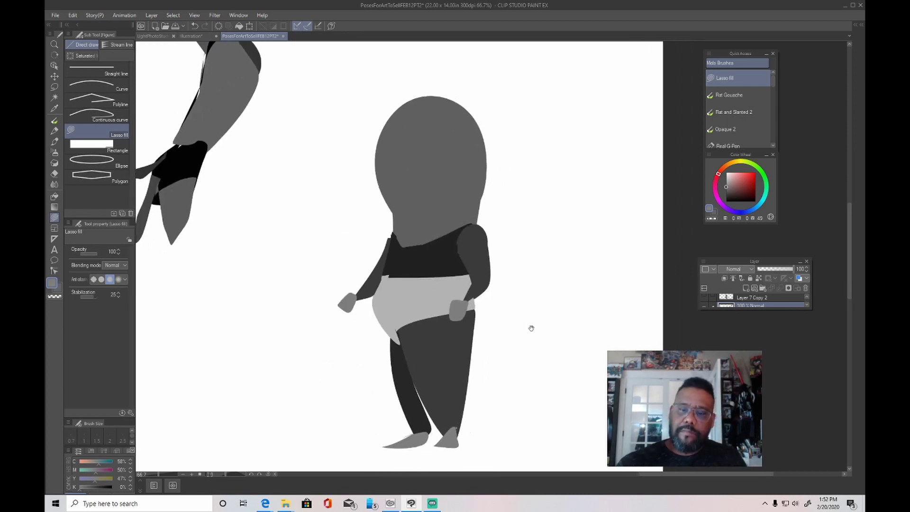
Step: Try a long diagonal spear stroke, undo it, and fill the gap between the legs in dark grey
mouse_move(259, 254)
left_mouse_down()
mouse_move(559, 372)
mouse_move(622, 407)
mouse_move(299, 262)
mouse_move(522, 333)
mouse_move(243, 248)
left_mouse_up()
key("ctrl+z")
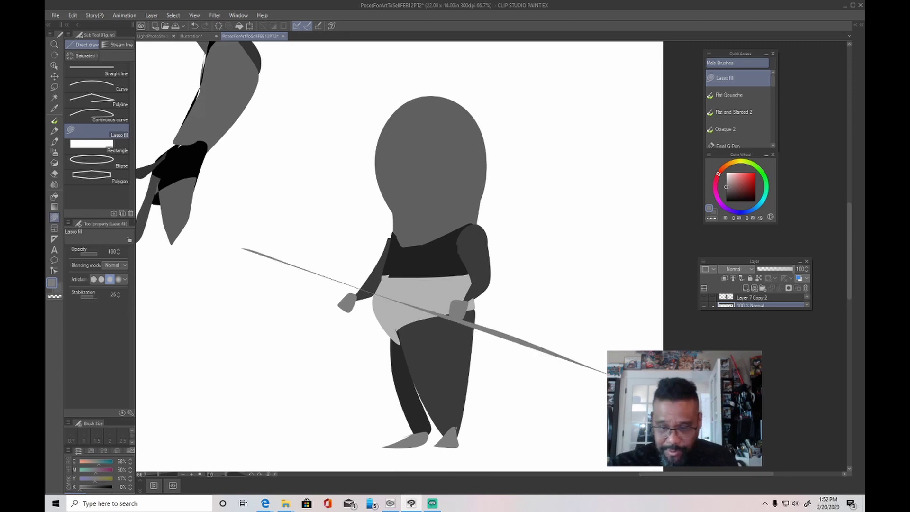
left_click_drag(563, 281, 595, 258)
left_click(470, 219, "alt")
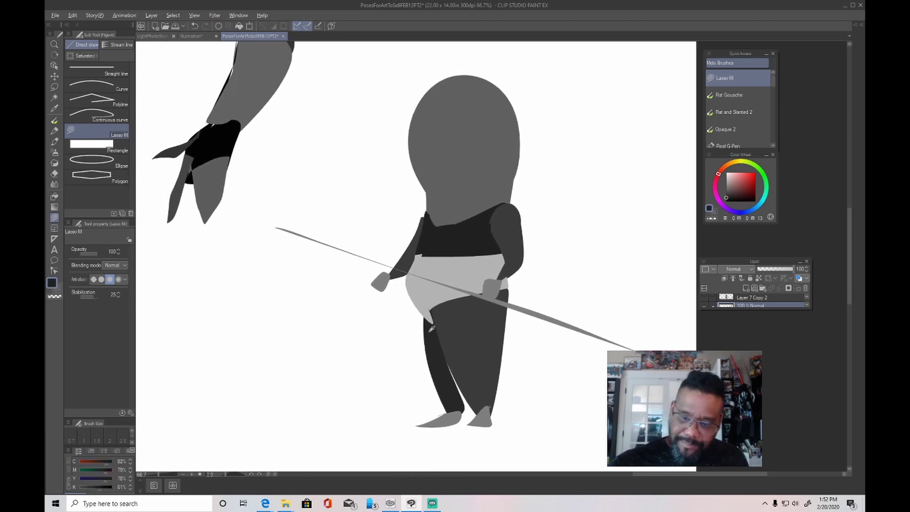
mouse_move(420, 309)
left_mouse_down()
mouse_move(425, 363)
mouse_move(450, 407)
mouse_move(432, 323)
left_mouse_up()
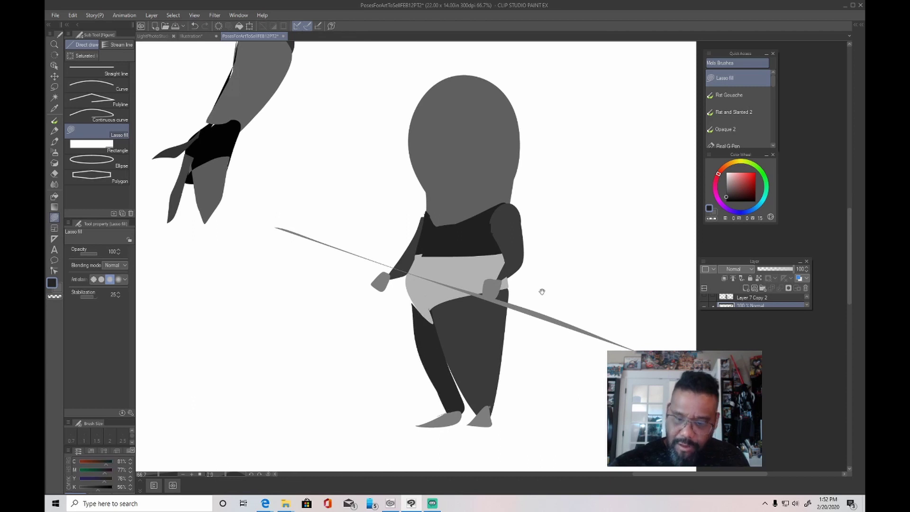
left_click_drag(562, 300, 501, 326)
Step: Fill dark swept hair over the top of the spearman's head
scroll(502, 327, "down", 2)
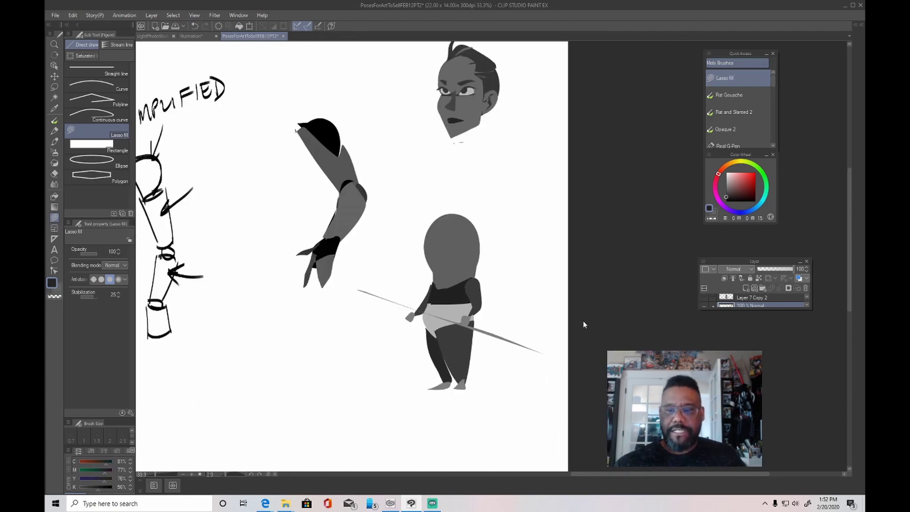
scroll(583, 324, "up", 2)
left_click_drag(463, 195, 550, 207)
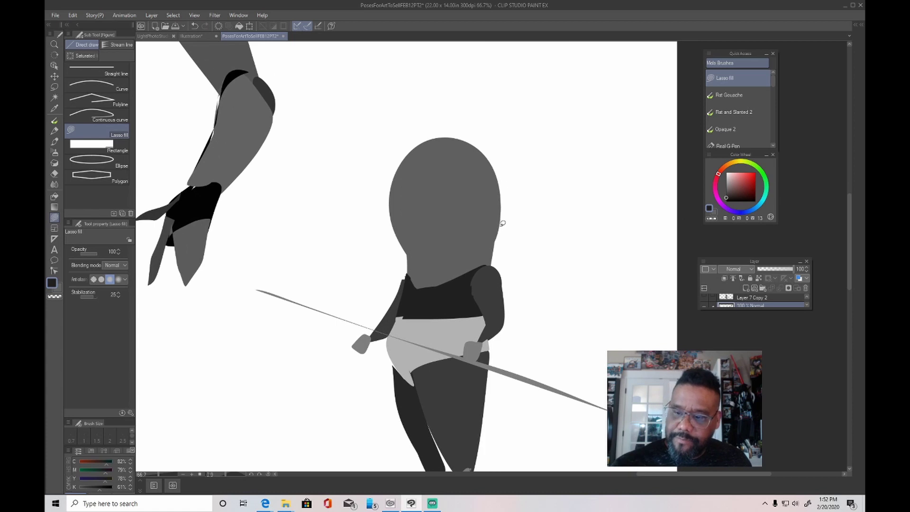
mouse_move(502, 223)
left_mouse_down()
mouse_move(494, 150)
mouse_move(456, 121)
mouse_move(399, 140)
mouse_move(409, 141)
mouse_move(381, 191)
mouse_move(424, 143)
mouse_move(470, 145)
mouse_move(456, 181)
mouse_move(485, 236)
mouse_move(497, 196)
mouse_move(501, 229)
left_mouse_up()
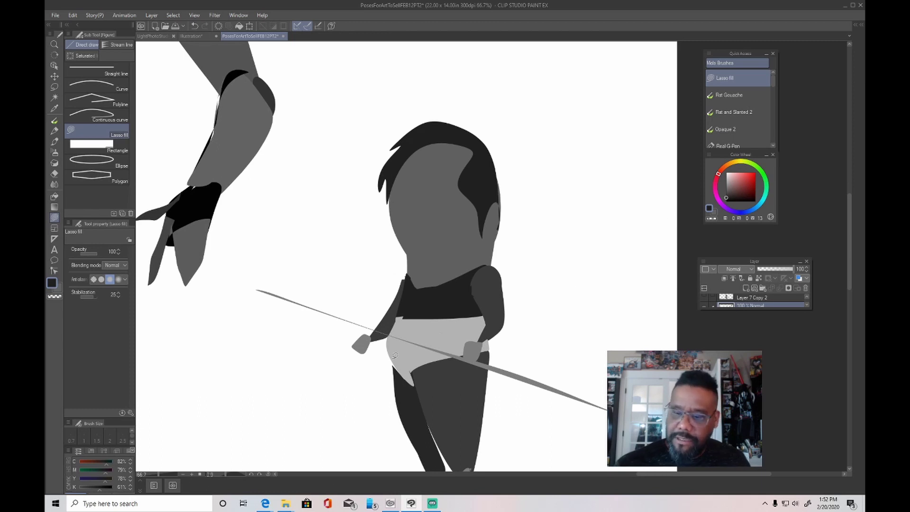
Step: Draw a light-grey oval eye on the face
left_click(727, 190)
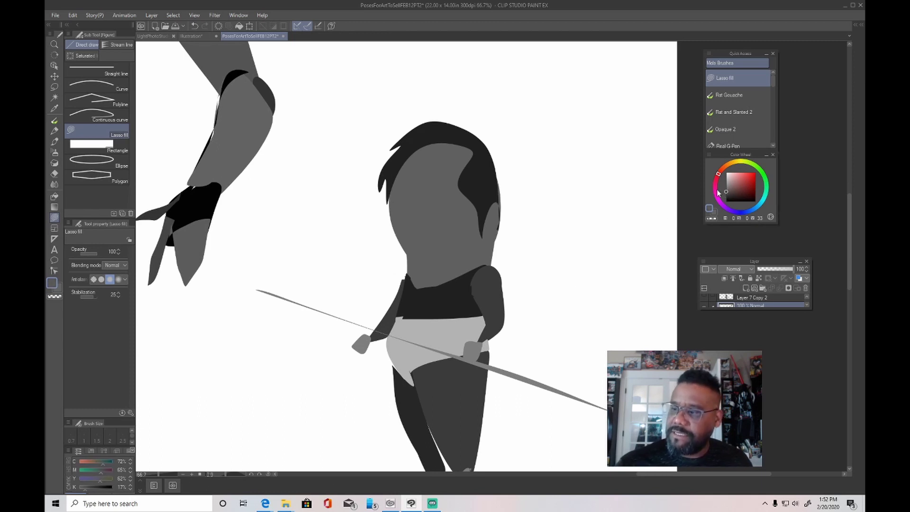
left_click(726, 184)
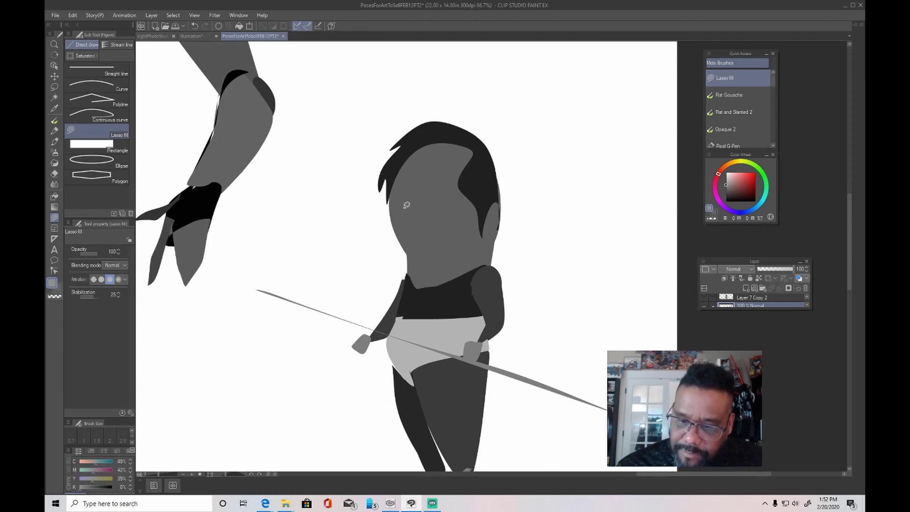
mouse_move(404, 189)
left_mouse_down()
mouse_move(405, 167)
mouse_move(416, 167)
mouse_move(410, 186)
mouse_move(401, 186)
mouse_move(425, 176)
mouse_move(444, 150)
mouse_move(451, 168)
mouse_move(428, 175)
left_mouse_up()
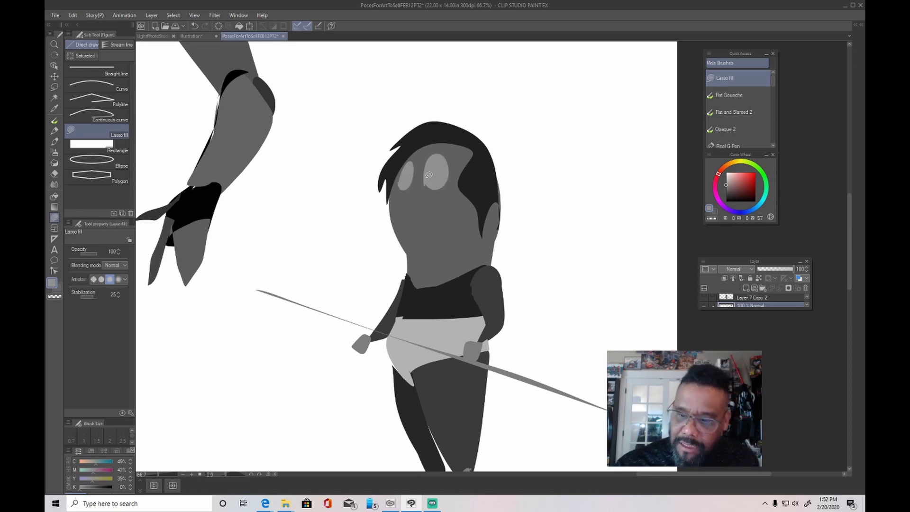
Step: Add a dark-grey nose and near-black eyebrows over both eyes
left_click(726, 193)
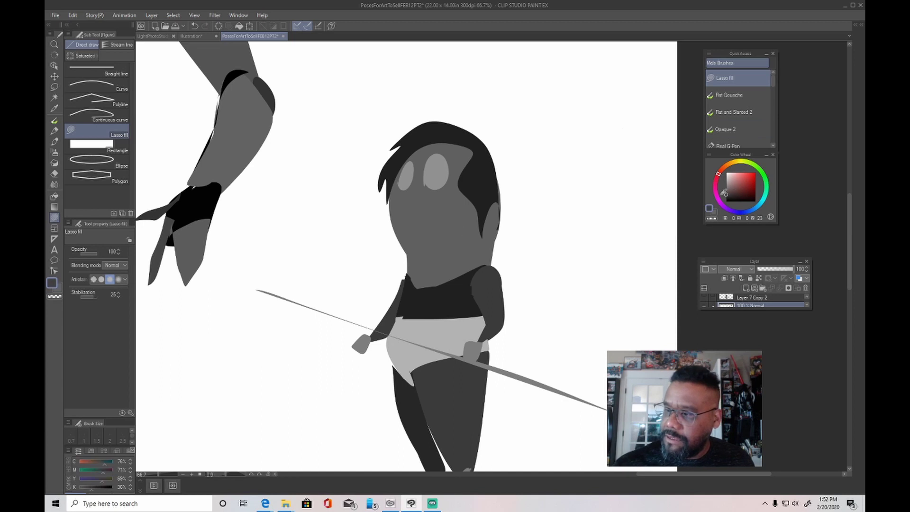
mouse_move(416, 154)
left_mouse_down()
mouse_move(401, 222)
mouse_move(428, 207)
mouse_move(417, 148)
left_mouse_up()
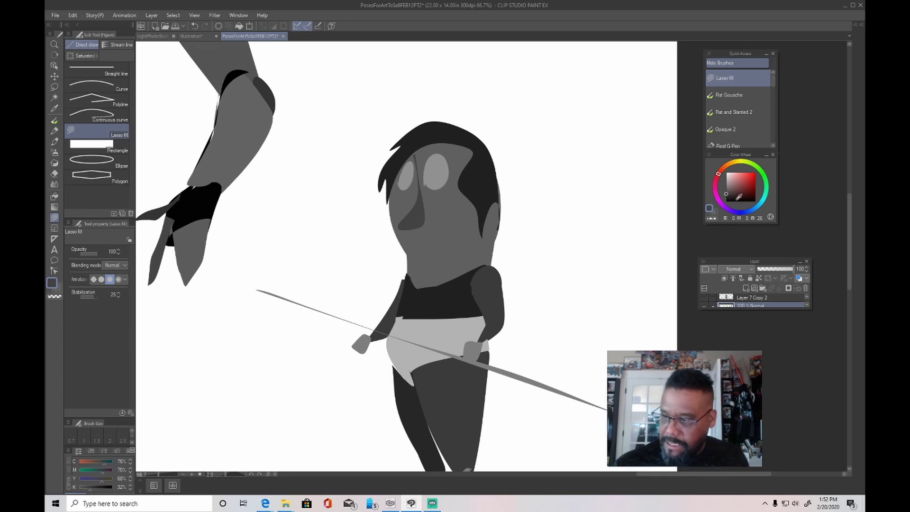
left_click(726, 191)
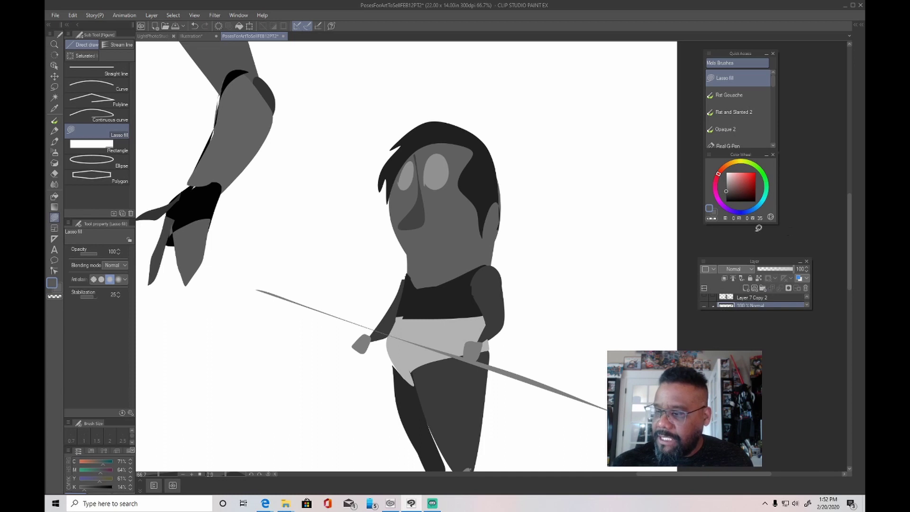
left_click(729, 194)
mouse_move(426, 158)
left_mouse_down()
mouse_move(456, 163)
mouse_move(442, 151)
mouse_move(425, 160)
left_mouse_up()
mouse_move(416, 156)
left_mouse_down()
mouse_move(398, 174)
mouse_move(417, 146)
left_mouse_up()
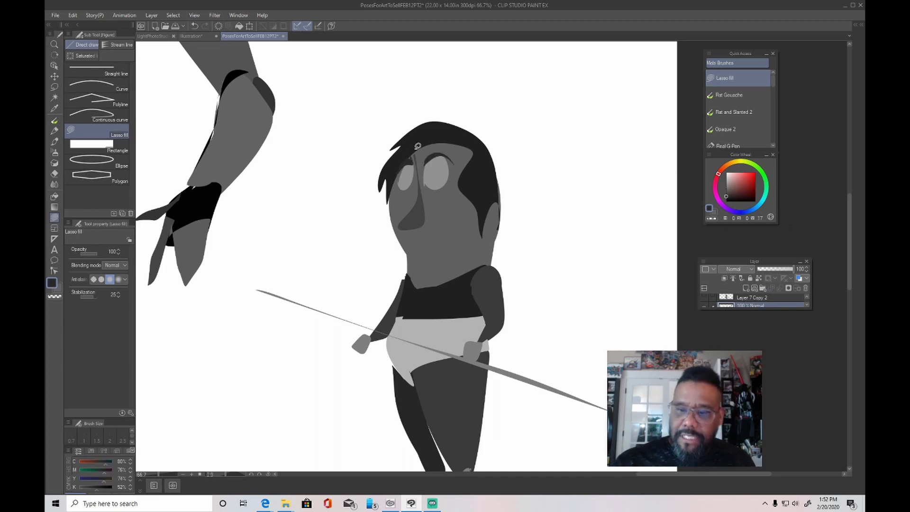
left_click_drag(559, 261, 582, 231)
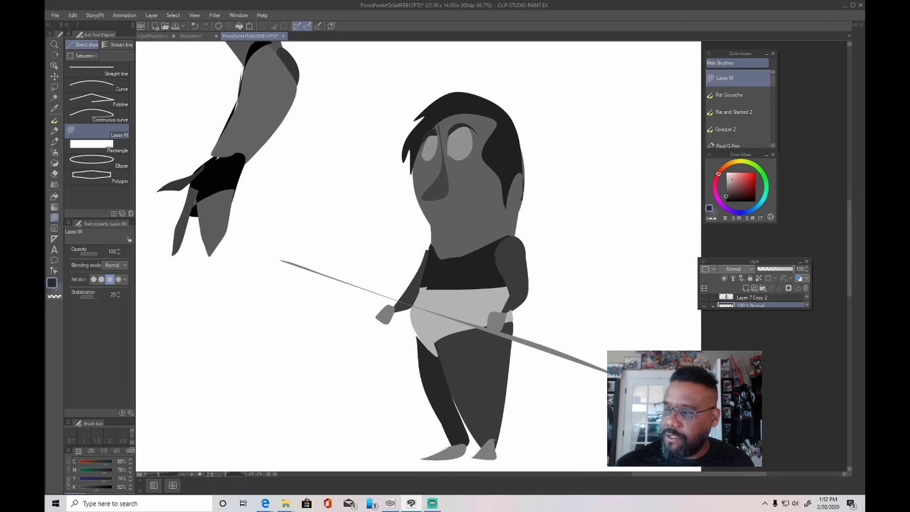
Step: Fill a light-grey shape across the face and dark pupils in both eyes
left_click(726, 180)
mouse_move(431, 208)
left_mouse_down()
mouse_move(490, 178)
mouse_move(450, 220)
mouse_move(432, 208)
left_mouse_up()
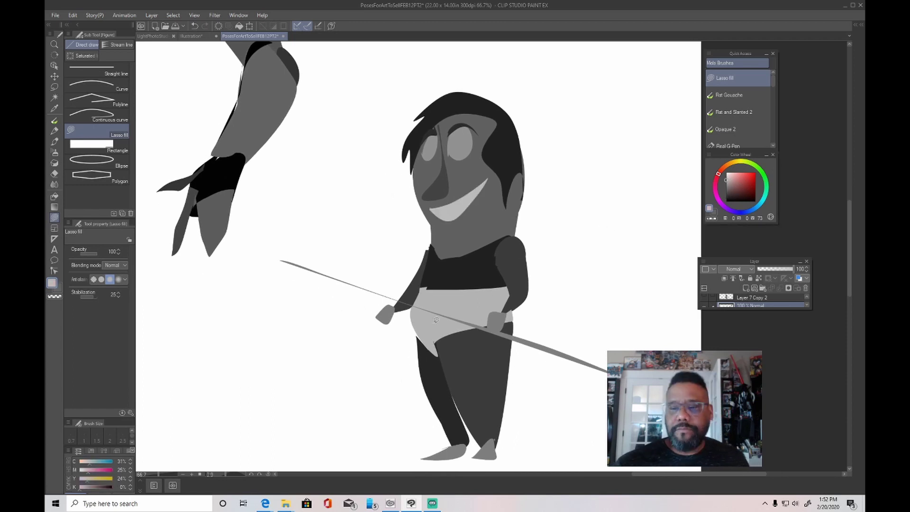
left_click(725, 196)
scroll(598, 328, "up", 3)
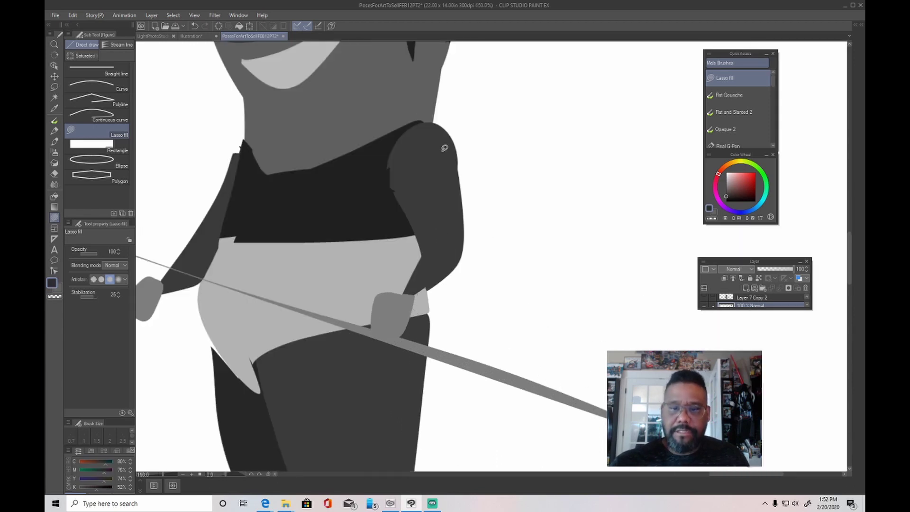
left_click_drag(444, 148, 547, 388)
mouse_move(434, 170)
left_mouse_down()
mouse_move(434, 218)
mouse_move(436, 162)
left_mouse_up()
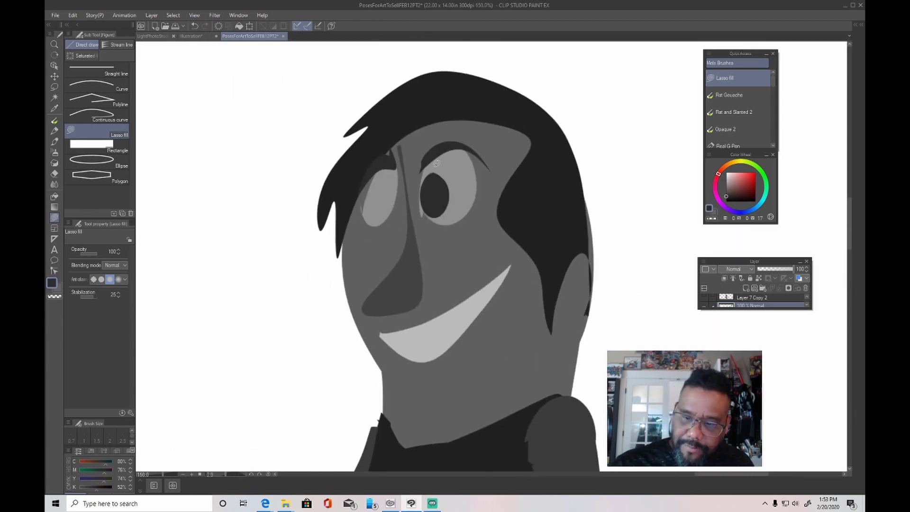
mouse_move(395, 205)
left_mouse_down()
mouse_move(389, 174)
mouse_move(379, 214)
mouse_move(398, 199)
left_mouse_up()
Step: Add a dark cheek shape and a thin grey chin curve below the smile
scroll(397, 198, "down", 5)
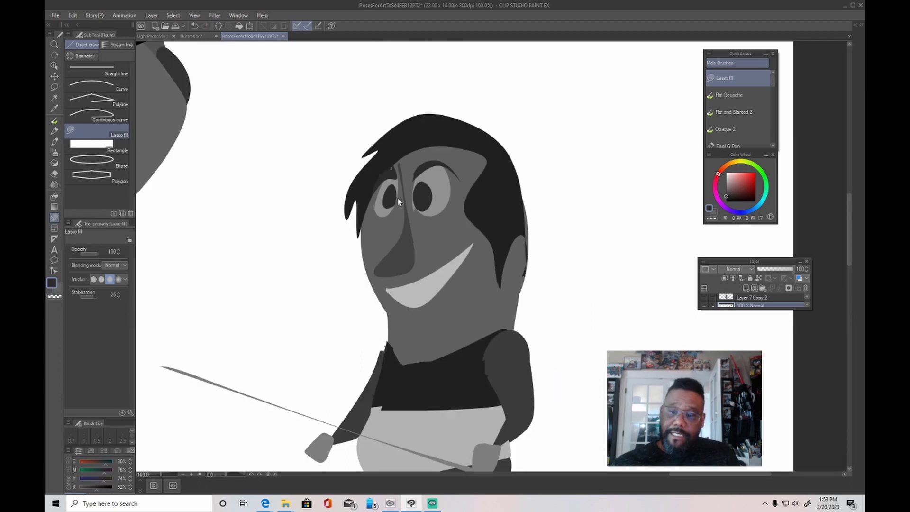
mouse_move(453, 256)
left_mouse_down()
mouse_move(488, 258)
mouse_move(456, 247)
left_mouse_up()
left_click_drag(611, 303, 615, 211)
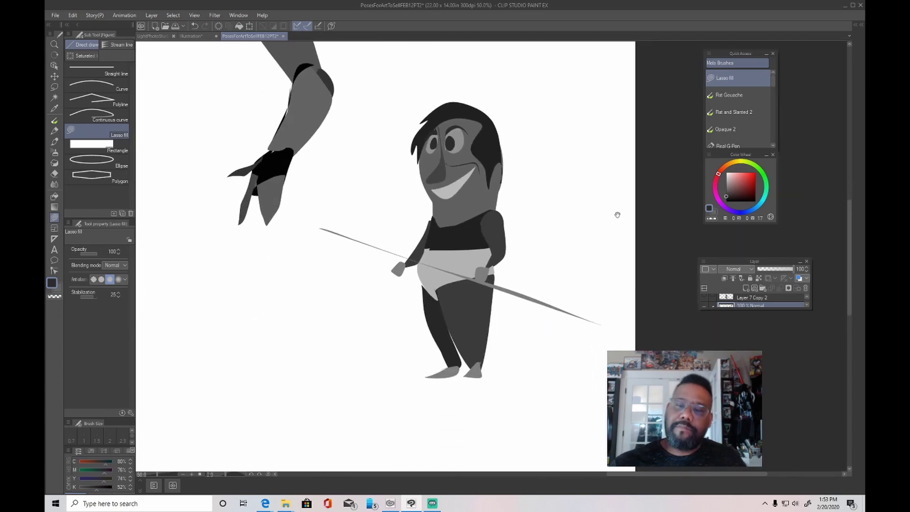
left_click(465, 317, "alt")
mouse_move(440, 210)
left_mouse_down()
mouse_move(462, 205)
mouse_move(441, 212)
left_mouse_up()
Step: Fill a black eyebrow across the forehead and a dark sideburn below the ear
left_click_drag(581, 383, 601, 421)
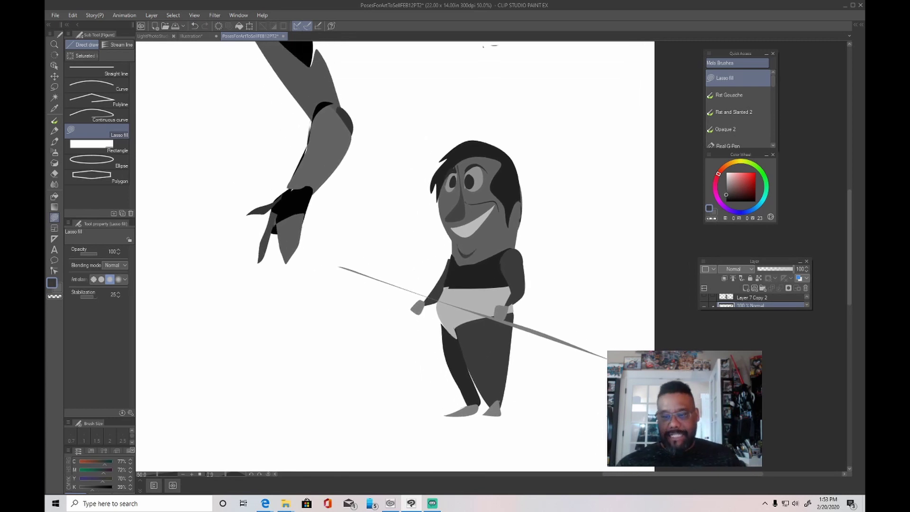
scroll(600, 409, "up", 2)
left_click_drag(520, 228, 599, 417)
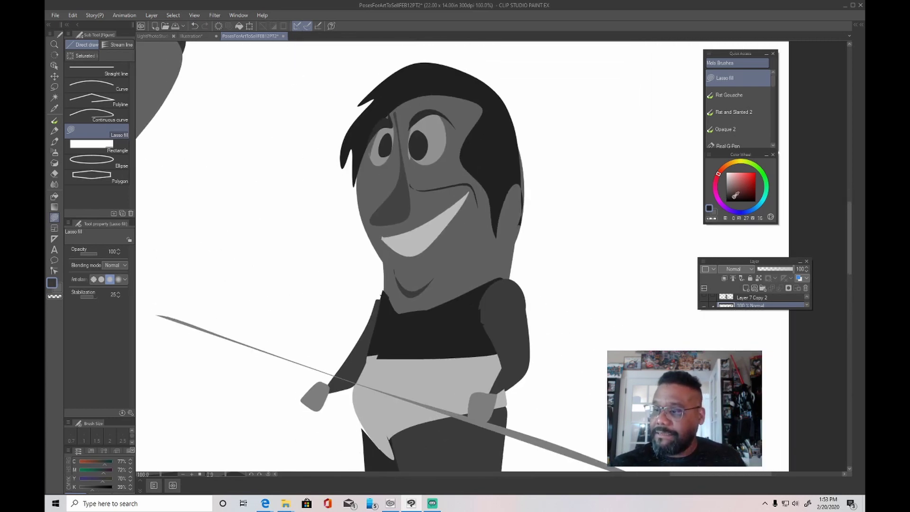
left_click_drag(735, 195, 726, 202)
mouse_move(400, 94)
left_mouse_down()
mouse_move(411, 111)
mouse_move(482, 86)
mouse_move(396, 88)
mouse_move(358, 134)
mouse_move(395, 84)
left_mouse_up()
scroll(394, 90, "down", 2)
scroll(394, 90, "down", 1)
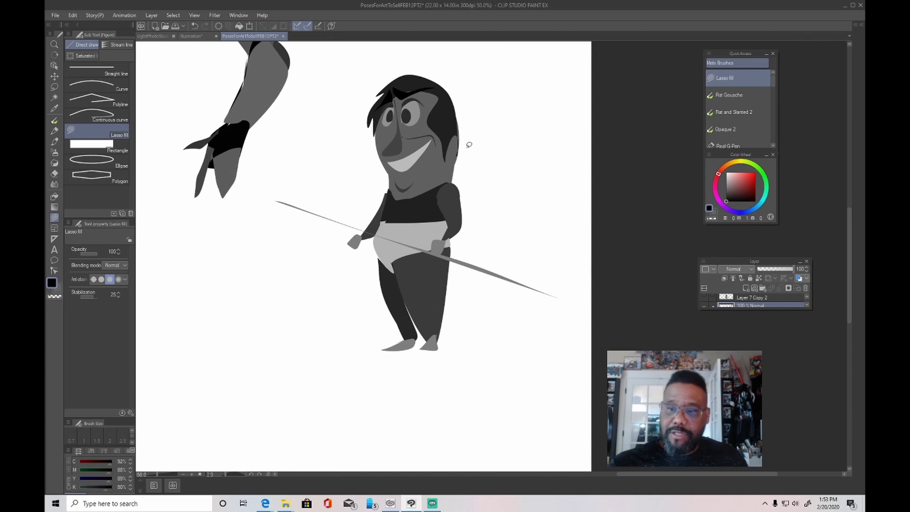
left_click(451, 124, "alt")
mouse_move(459, 155)
left_mouse_down()
mouse_move(448, 167)
mouse_move(458, 159)
left_mouse_up()
left_click_drag(498, 335, 603, 358)
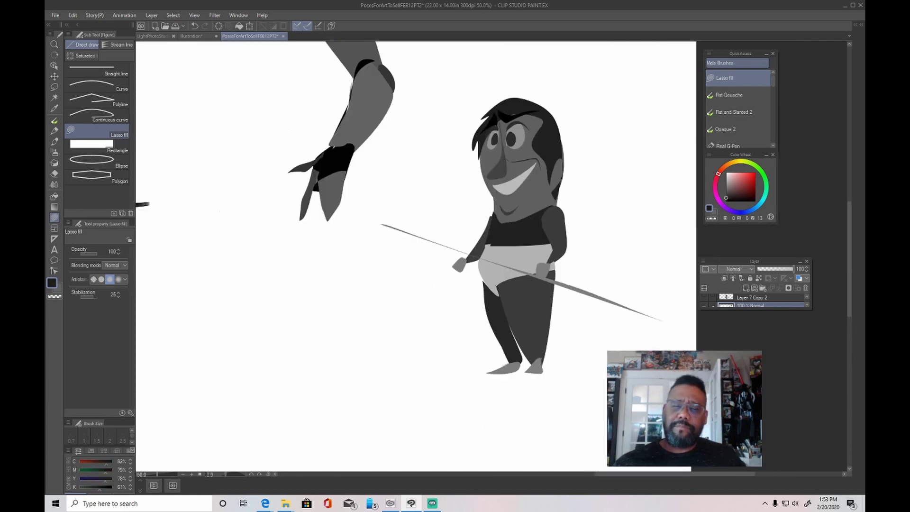
left_click_drag(635, 430, 600, 440)
scroll(601, 441, "down", 2)
mouse_move(642, 361)
left_mouse_down()
mouse_move(597, 232)
mouse_move(596, 252)
left_mouse_up()
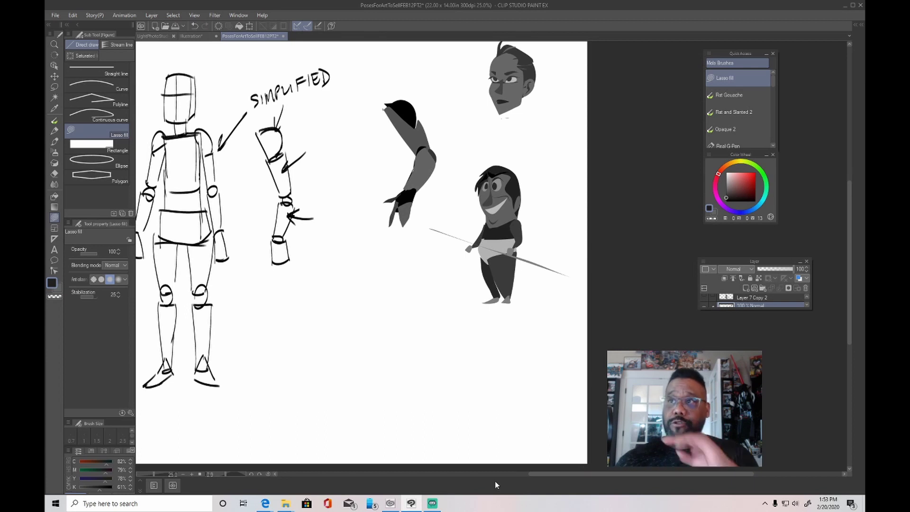
Step: On empty canvas below the spearman, fill a grey oval head and a dark torso
left_click(726, 188)
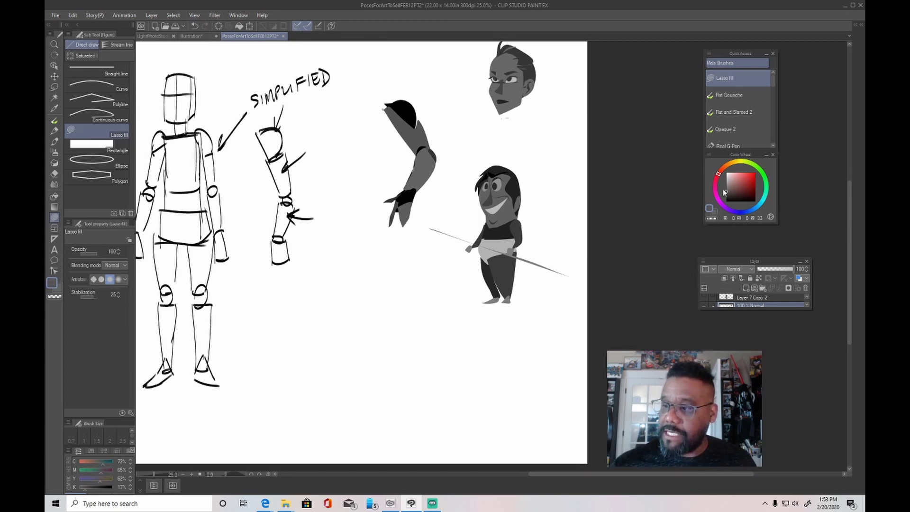
left_click_drag(545, 346, 591, 297)
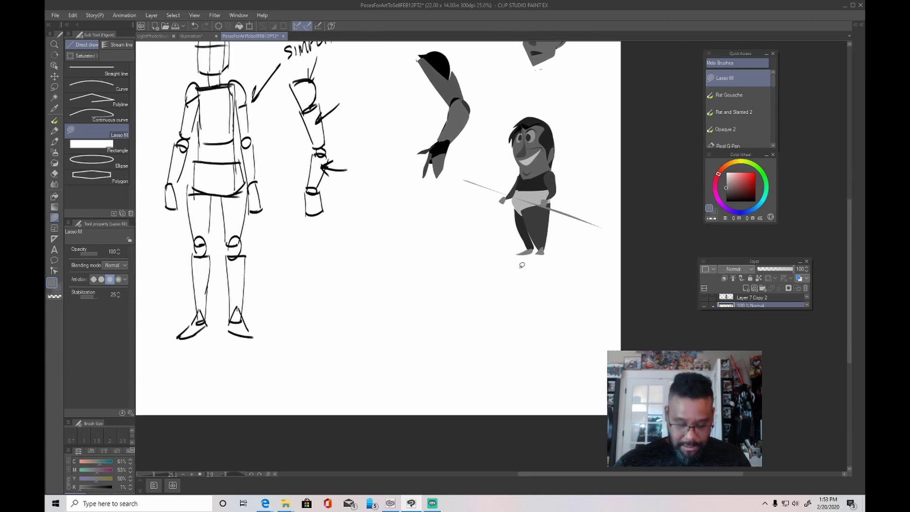
scroll(522, 277, "up", 2)
left_click_drag(372, 260, 493, 161)
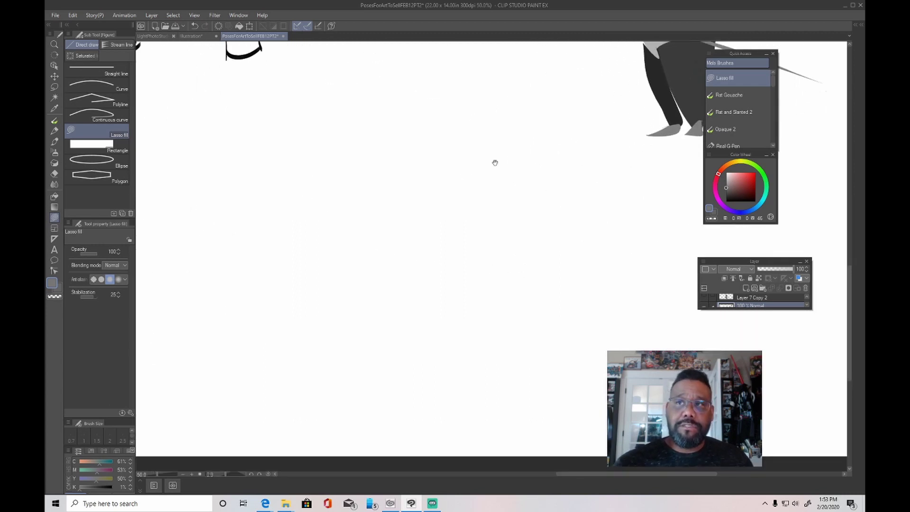
mouse_move(386, 89)
left_mouse_down()
mouse_move(410, 115)
mouse_move(386, 87)
left_mouse_up()
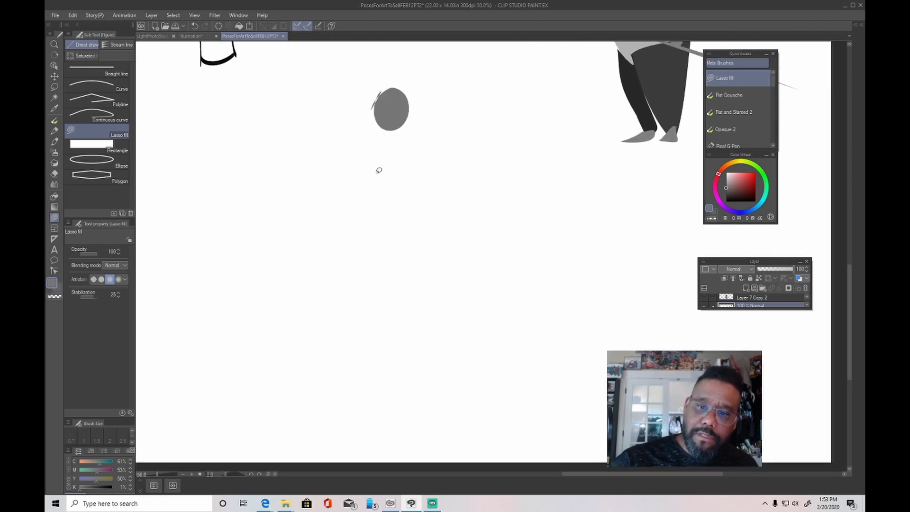
left_click(726, 197)
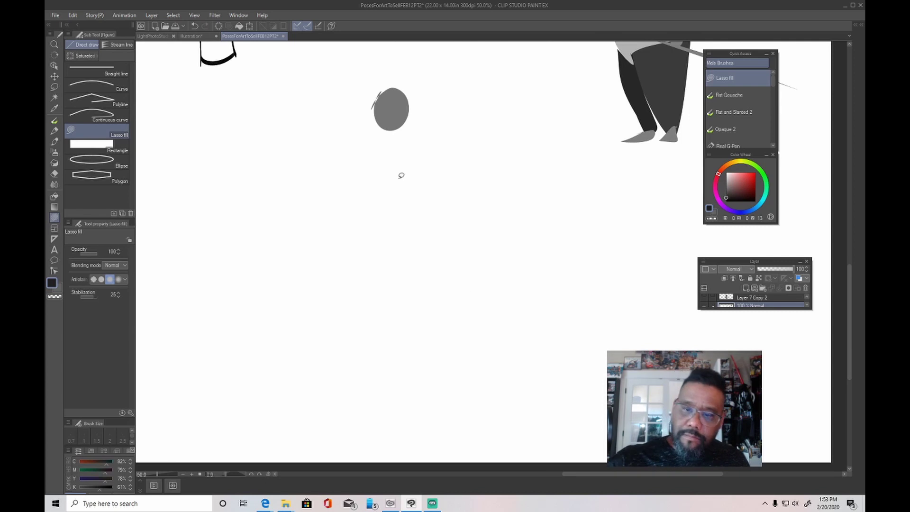
mouse_move(426, 213)
left_mouse_down()
mouse_move(397, 135)
mouse_move(423, 167)
mouse_move(465, 185)
mouse_move(414, 207)
left_mouse_up()
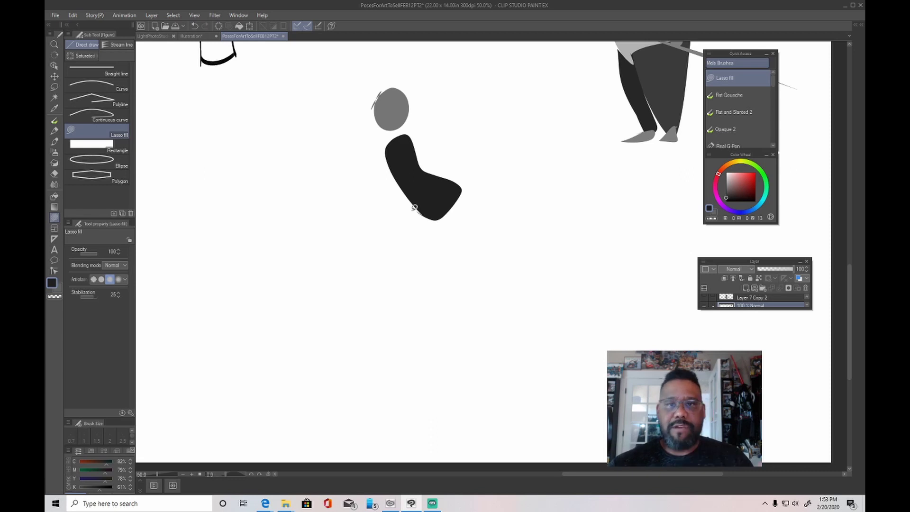
Step: Add a grey thigh, a near-black knee and a lighter grey lower leg
left_click(724, 192)
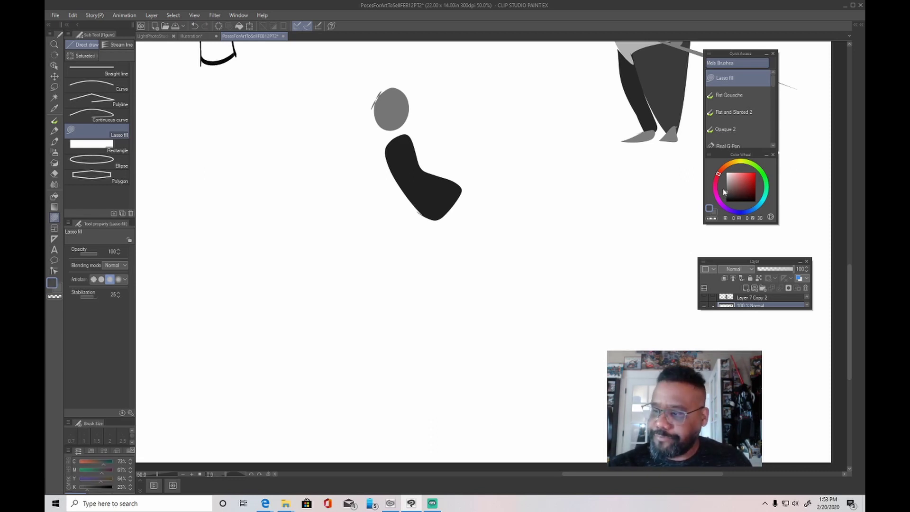
mouse_move(419, 213)
left_mouse_down()
mouse_move(450, 207)
mouse_move(464, 268)
mouse_move(438, 250)
mouse_move(416, 208)
left_mouse_up()
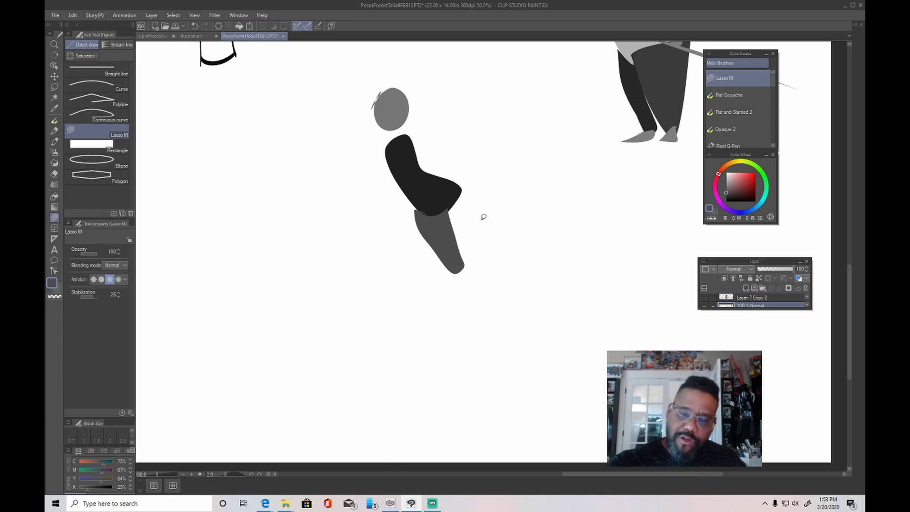
mouse_move(452, 260)
left_mouse_down()
mouse_move(457, 281)
mouse_move(458, 266)
left_mouse_up()
left_click(448, 191, "alt")
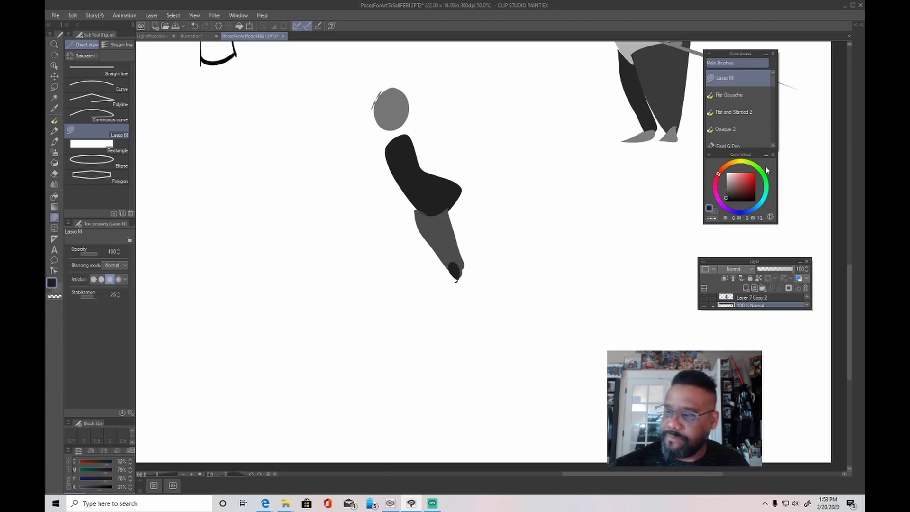
left_click_drag(733, 189, 737, 183)
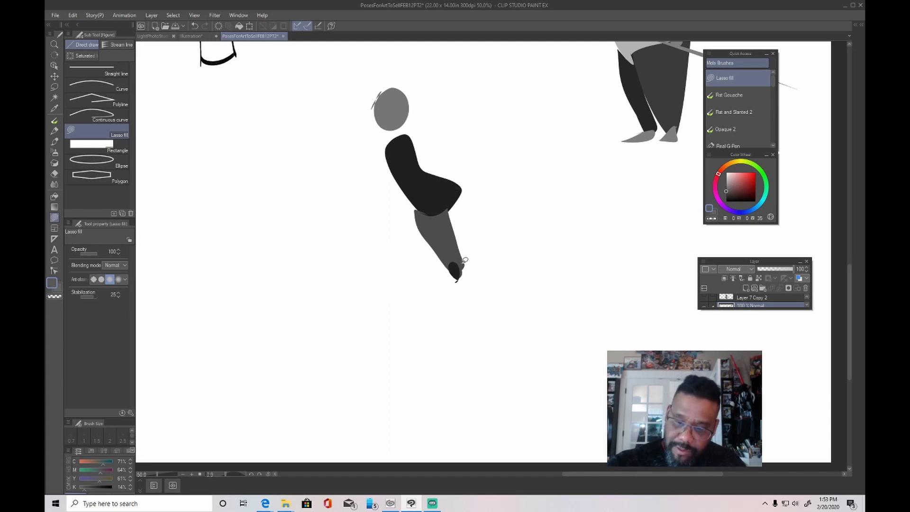
mouse_move(464, 260)
left_mouse_down()
mouse_move(496, 313)
mouse_move(496, 337)
left_mouse_up()
left_click_drag(462, 286, 463, 259)
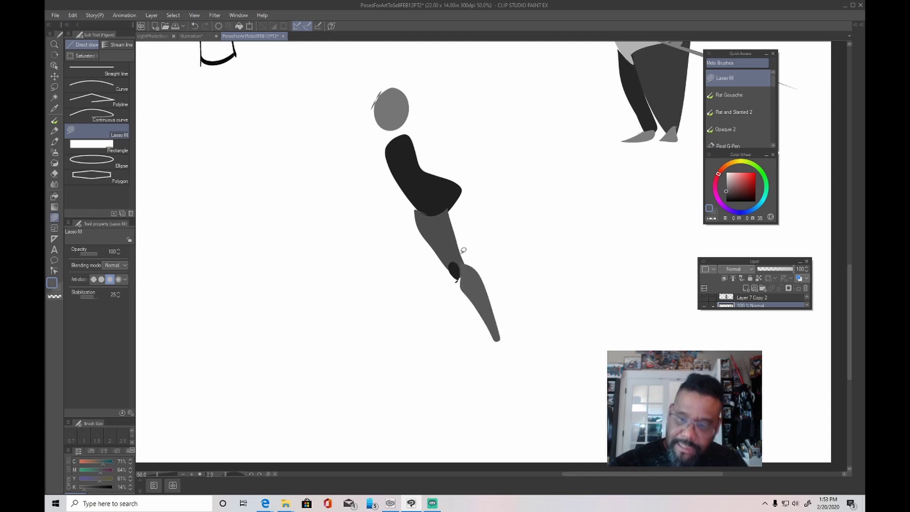
mouse_move(559, 301)
left_mouse_down()
mouse_move(486, 355)
mouse_move(518, 314)
left_mouse_up()
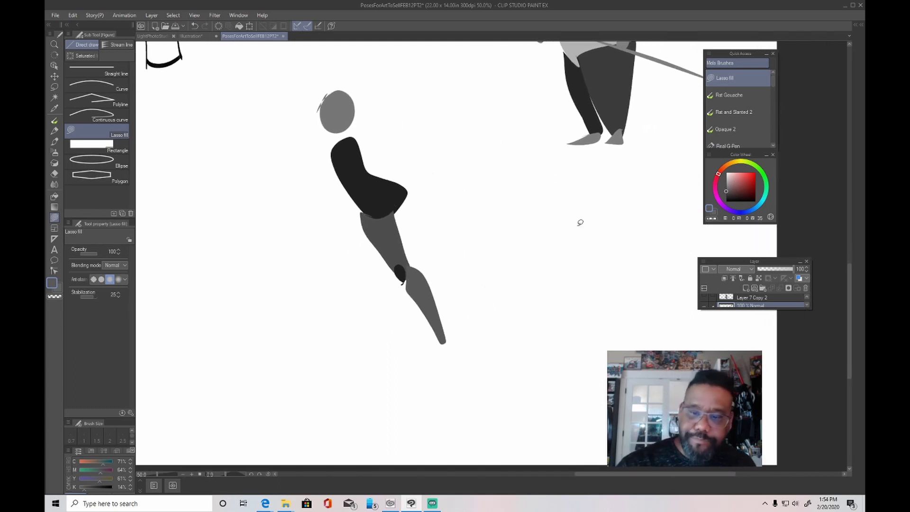
Step: Outline the forward thigh in light grey and cap its end with dark grey
left_click(728, 188)
left_click_drag(726, 190, 720, 187)
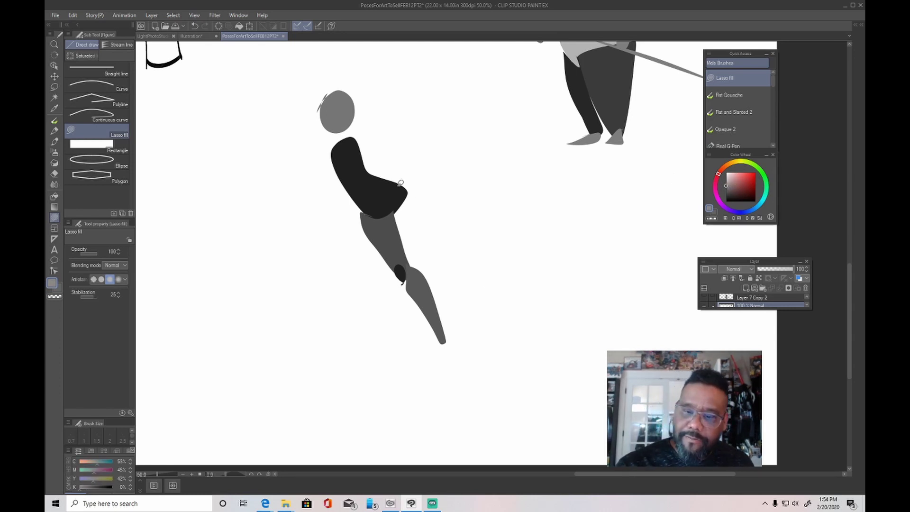
mouse_move(401, 183)
left_mouse_down()
mouse_move(402, 204)
mouse_move(338, 234)
mouse_move(335, 223)
mouse_move(382, 181)
mouse_move(403, 183)
left_mouse_up()
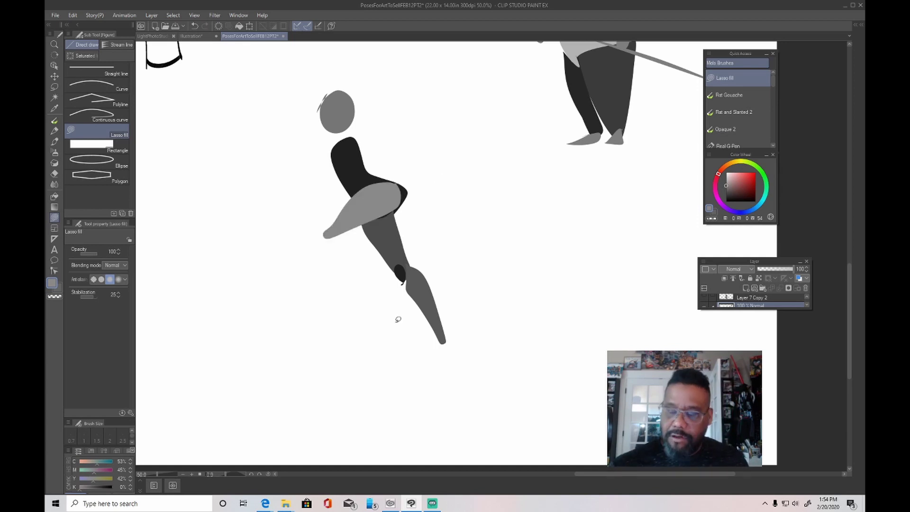
left_click(724, 193)
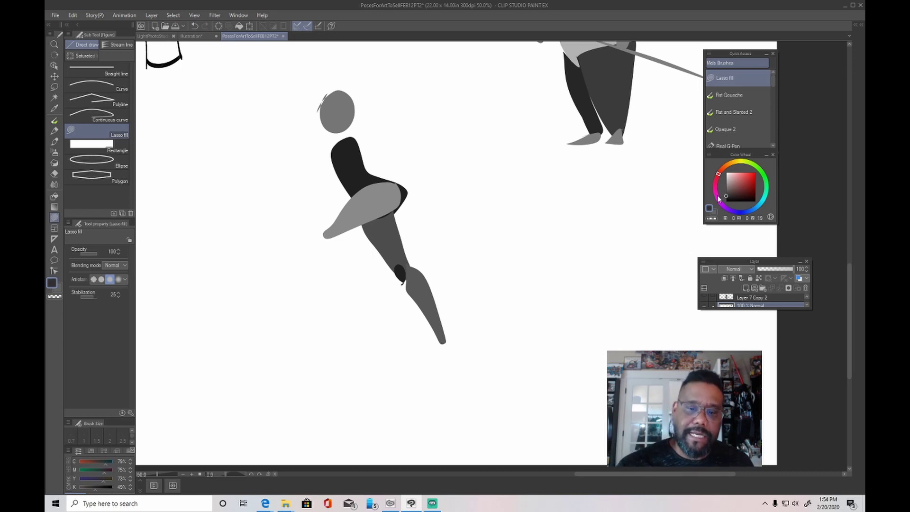
left_click(719, 199)
mouse_move(325, 234)
left_mouse_down()
mouse_move(332, 246)
mouse_move(325, 228)
left_mouse_up()
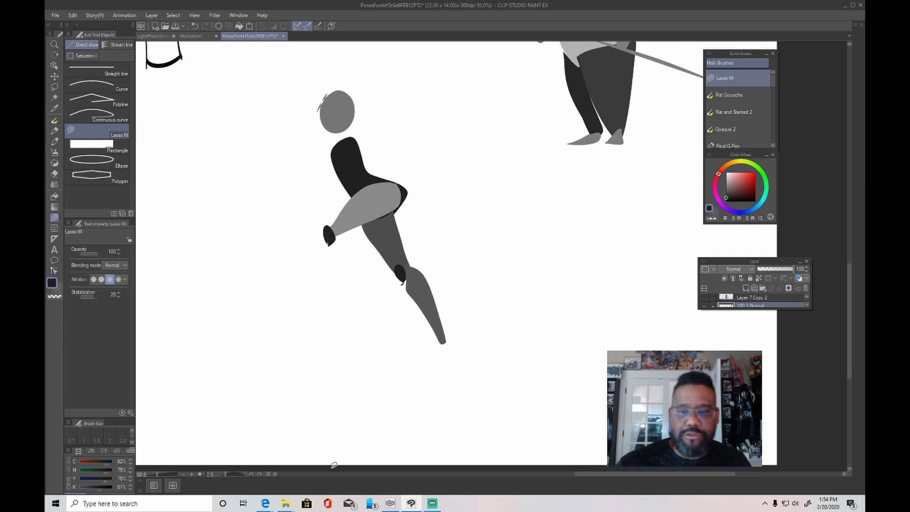
Step: Layer a lighter grey shape and a much darker band across the thigh
left_click(726, 193)
mouse_move(342, 230)
left_mouse_down()
mouse_move(406, 214)
mouse_move(377, 235)
mouse_move(338, 240)
mouse_move(344, 223)
left_mouse_up()
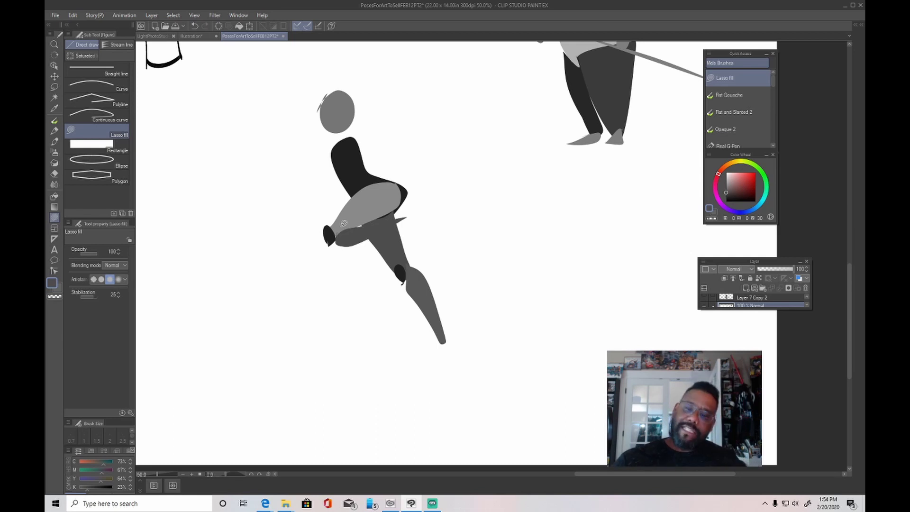
left_click_drag(731, 186, 732, 186)
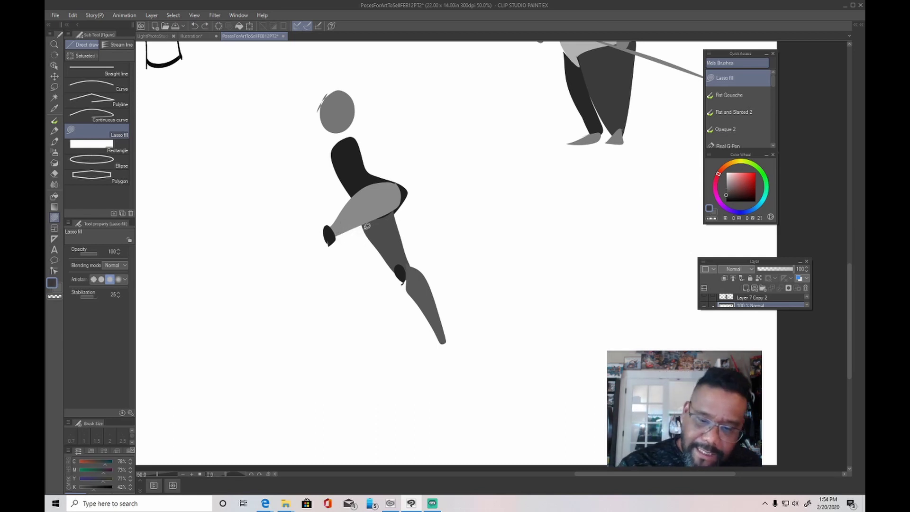
mouse_move(333, 245)
left_mouse_down()
mouse_move(414, 230)
mouse_move(364, 221)
mouse_move(333, 244)
left_mouse_up()
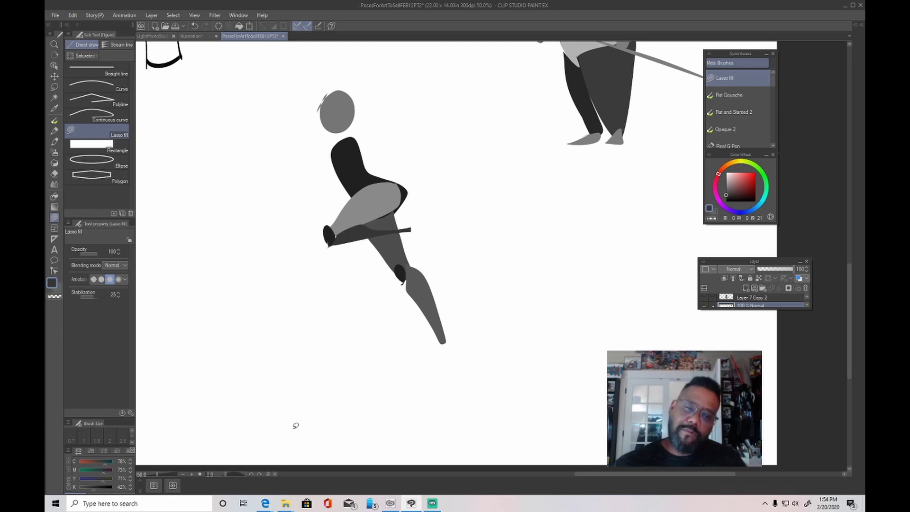
left_click(726, 200)
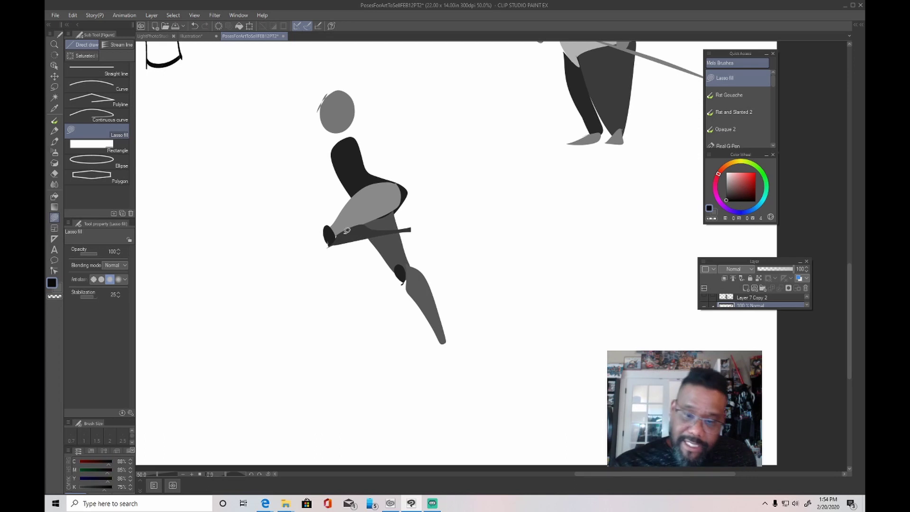
mouse_move(334, 235)
left_mouse_down()
mouse_move(363, 220)
mouse_move(419, 219)
mouse_move(420, 227)
mouse_move(335, 234)
left_mouse_up()
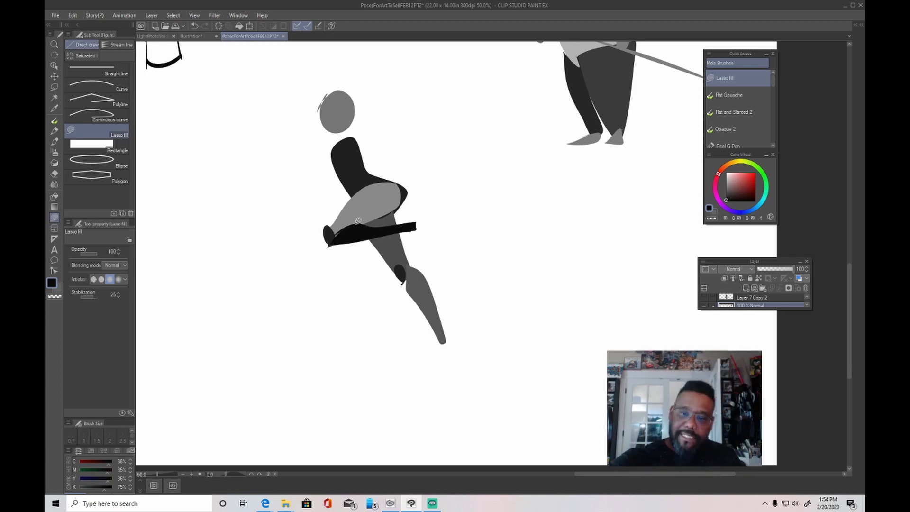
Step: Add a light-grey shin and a solid black foot at the leg's tip
left_click(726, 190)
mouse_move(417, 216)
left_mouse_down()
mouse_move(426, 256)
mouse_move(409, 228)
mouse_move(413, 216)
left_mouse_up()
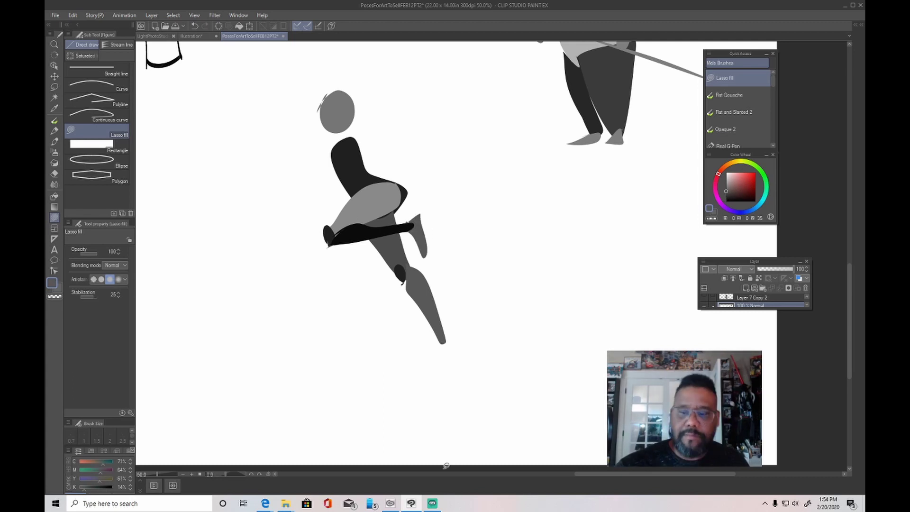
left_click(726, 201)
mouse_move(439, 334)
left_mouse_down()
mouse_move(457, 343)
mouse_move(440, 378)
mouse_move(439, 335)
left_mouse_up()
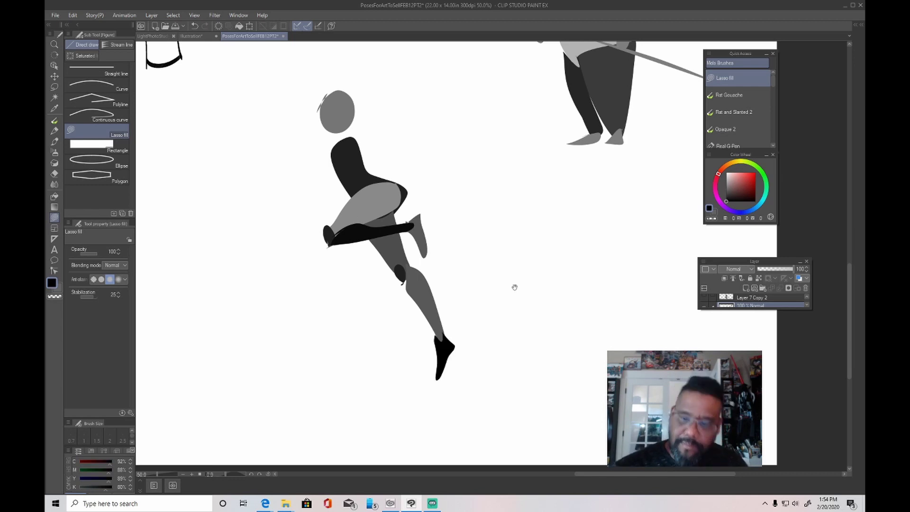
left_click_drag(514, 284, 569, 380)
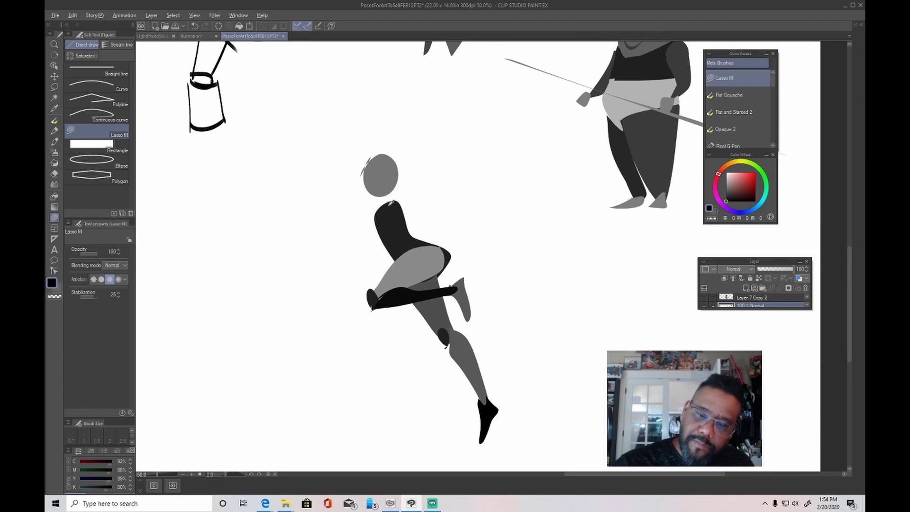
Step: Fill a grey neck beside the head and a dark-grey arm reaching right
left_click(390, 204, "alt")
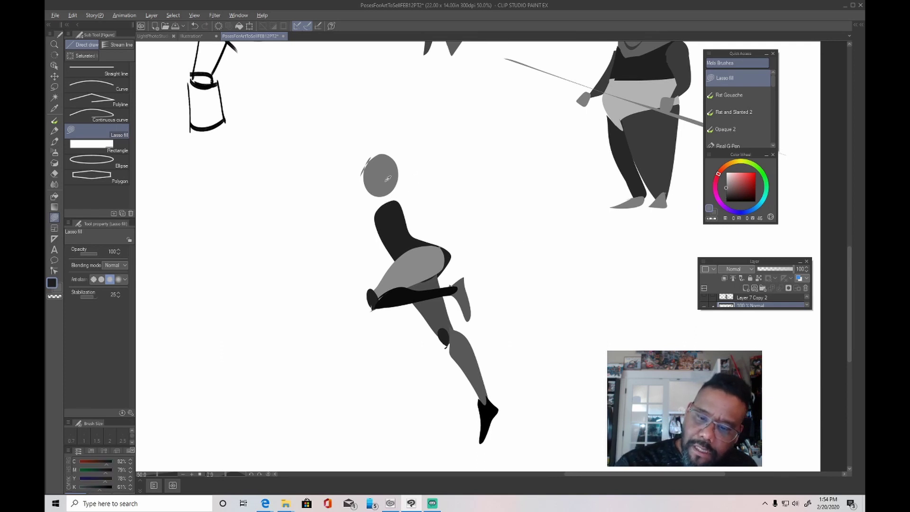
left_click(387, 178, "alt")
mouse_move(395, 203)
left_mouse_down()
mouse_move(407, 186)
mouse_move(414, 197)
left_mouse_up()
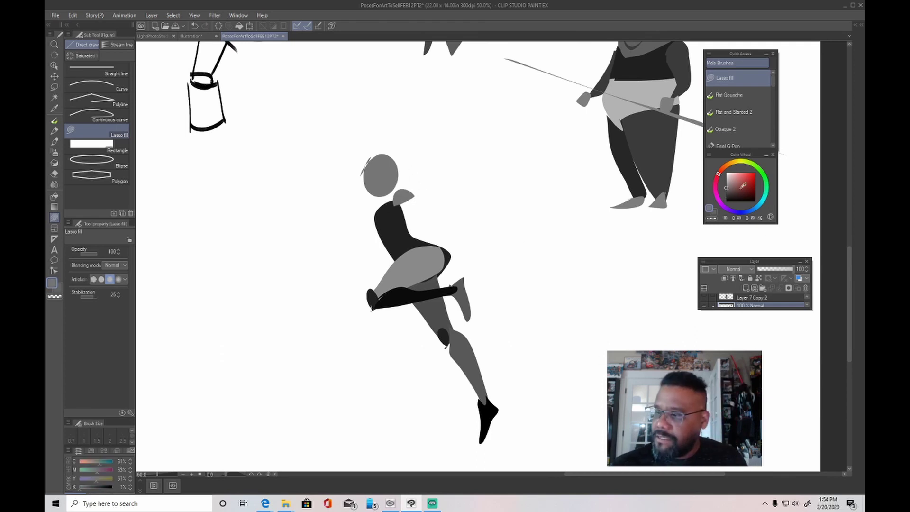
left_click(739, 183)
mouse_move(417, 190)
left_mouse_down()
mouse_move(436, 186)
mouse_move(403, 211)
mouse_move(401, 199)
left_mouse_up()
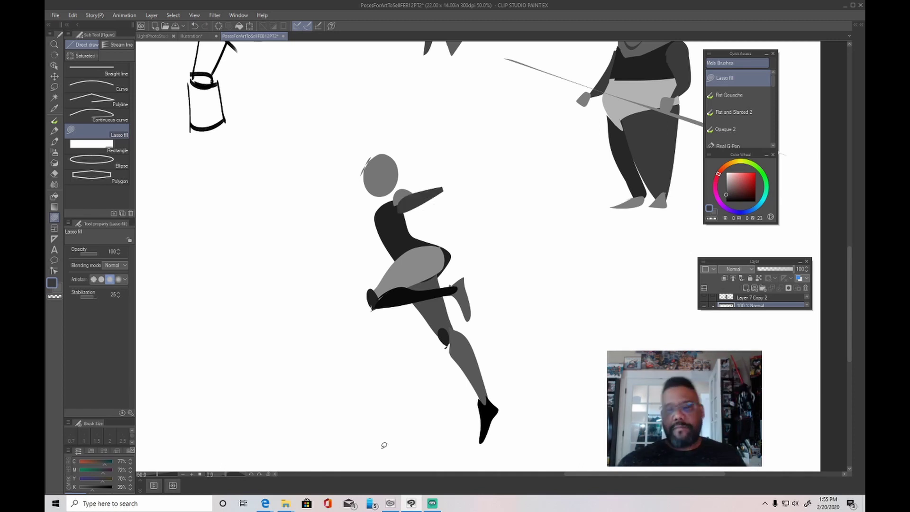
Step: Add a grey shoulder behind the torso and a second arm bent up to the right
left_click(726, 190)
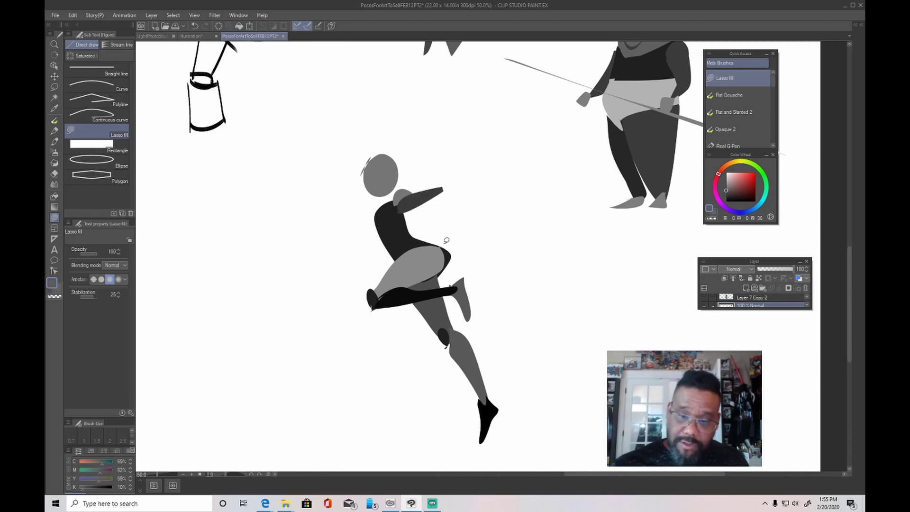
mouse_move(380, 205)
left_mouse_down()
mouse_move(348, 231)
mouse_move(378, 226)
mouse_move(377, 209)
mouse_move(340, 184)
mouse_move(338, 217)
mouse_move(352, 234)
left_mouse_up()
left_click(726, 196)
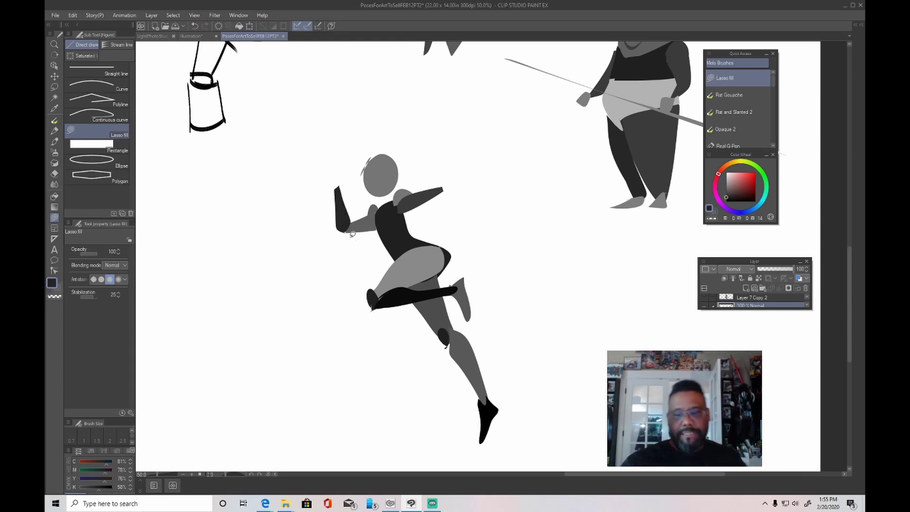
left_click(436, 194, "alt")
mouse_move(442, 190)
left_mouse_down()
mouse_move(469, 155)
mouse_move(495, 152)
mouse_move(447, 185)
left_mouse_up()
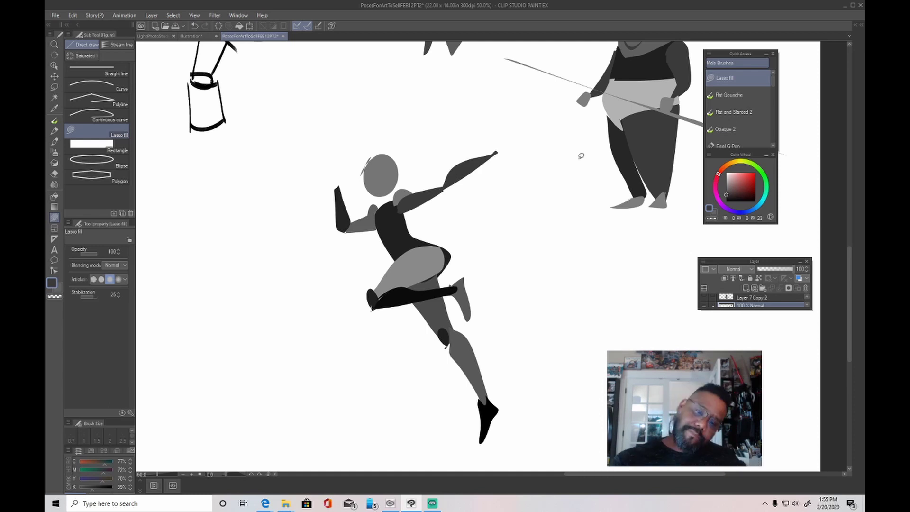
Step: Fill a dark ponytail streaming from the head and grey hands on both arms
left_click(393, 224, "alt")
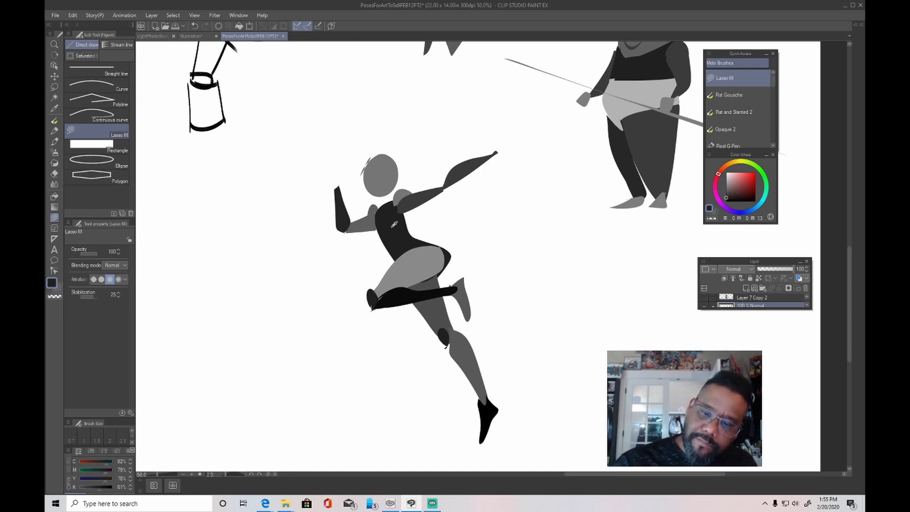
mouse_move(365, 164)
left_mouse_down()
mouse_move(458, 128)
mouse_move(392, 189)
mouse_move(359, 185)
left_mouse_up()
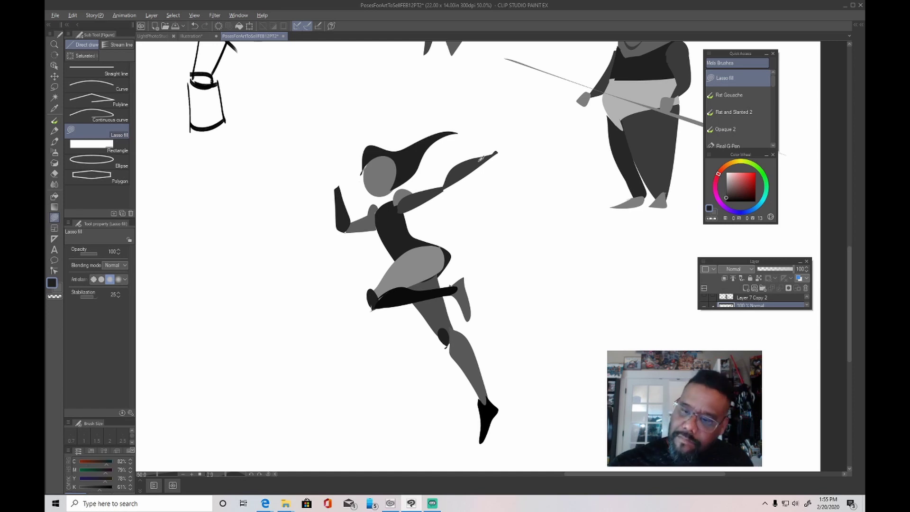
left_click(481, 160, "alt")
left_click(401, 195, "alt")
mouse_move(486, 157)
left_mouse_down()
mouse_move(503, 137)
mouse_move(505, 145)
mouse_move(485, 158)
left_mouse_up()
left_click(369, 223, "alt")
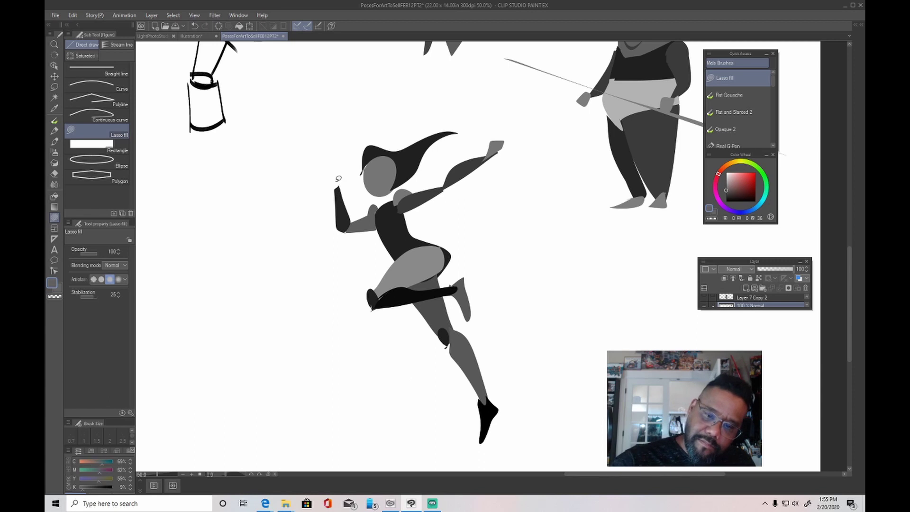
mouse_move(338, 191)
left_mouse_down()
mouse_move(325, 177)
mouse_move(337, 167)
mouse_move(339, 190)
left_mouse_up()
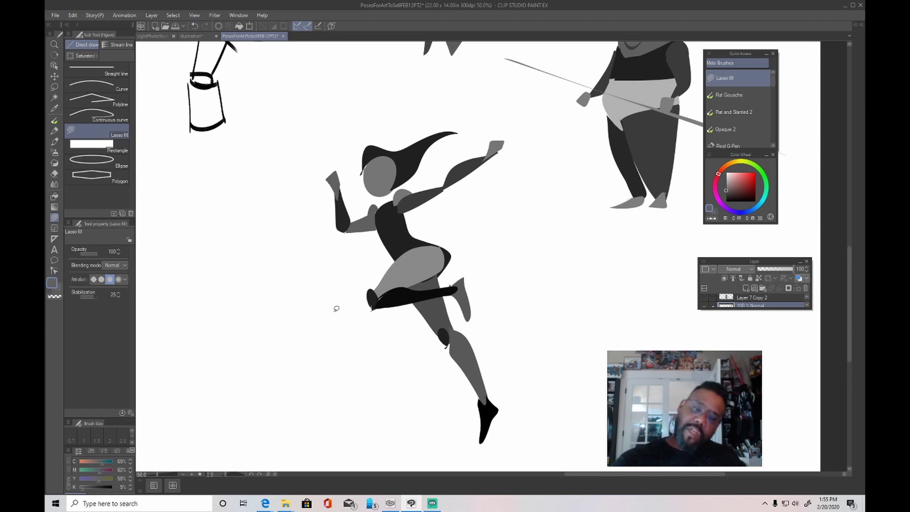
Step: Trace a dark hip edge and fill a light-grey chest shape on the torso
left_click(450, 256, "alt")
mouse_move(449, 251)
left_mouse_down()
mouse_move(436, 280)
mouse_move(448, 247)
left_mouse_up()
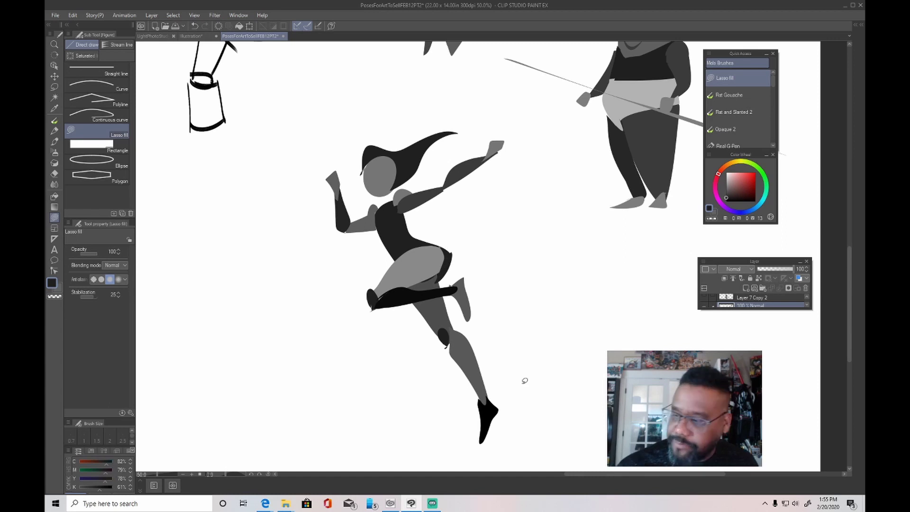
left_click(726, 189)
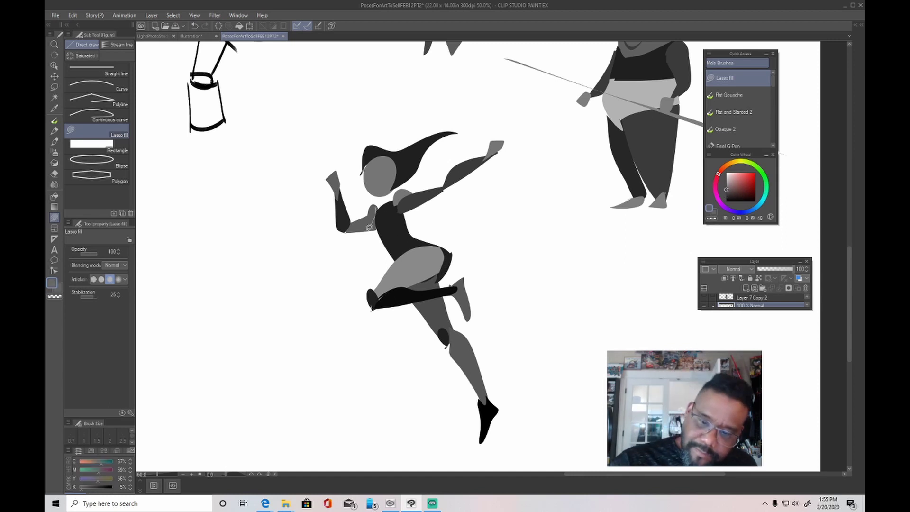
mouse_move(369, 227)
left_mouse_down()
mouse_move(386, 238)
mouse_move(389, 204)
mouse_move(389, 226)
mouse_move(402, 232)
mouse_move(394, 200)
left_mouse_up()
left_click_drag(547, 262, 554, 284)
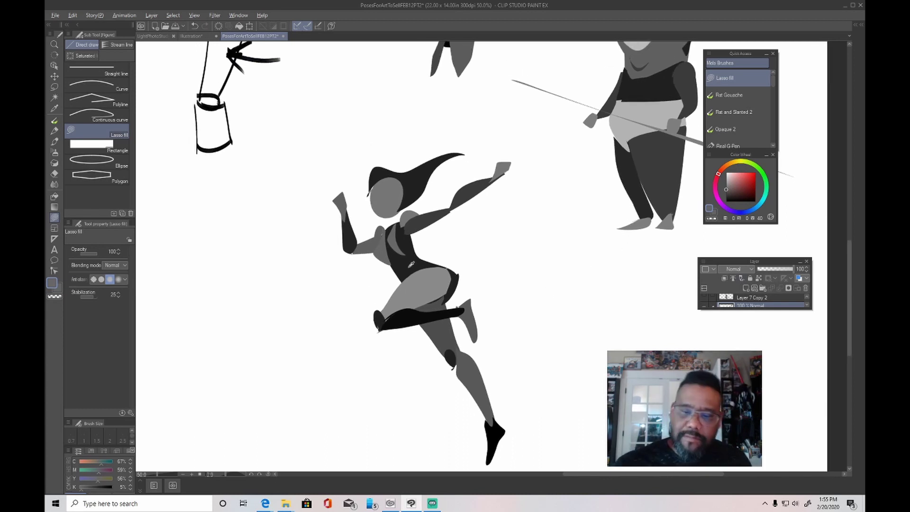
Step: Add a dark slanted hair strand across the face and dark tips on both fists
left_click(378, 184, "alt")
mouse_move(382, 190)
left_mouse_down()
mouse_move(374, 202)
mouse_move(382, 190)
left_mouse_up()
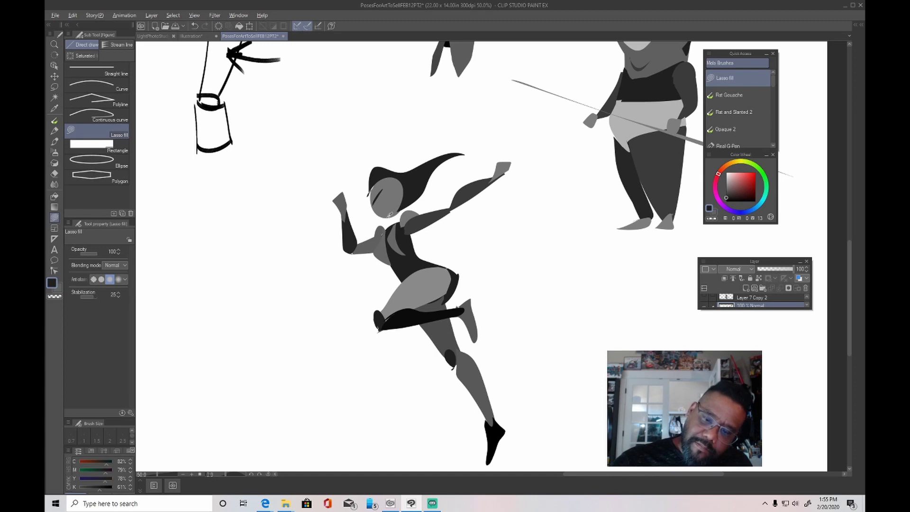
left_click(389, 215, "alt")
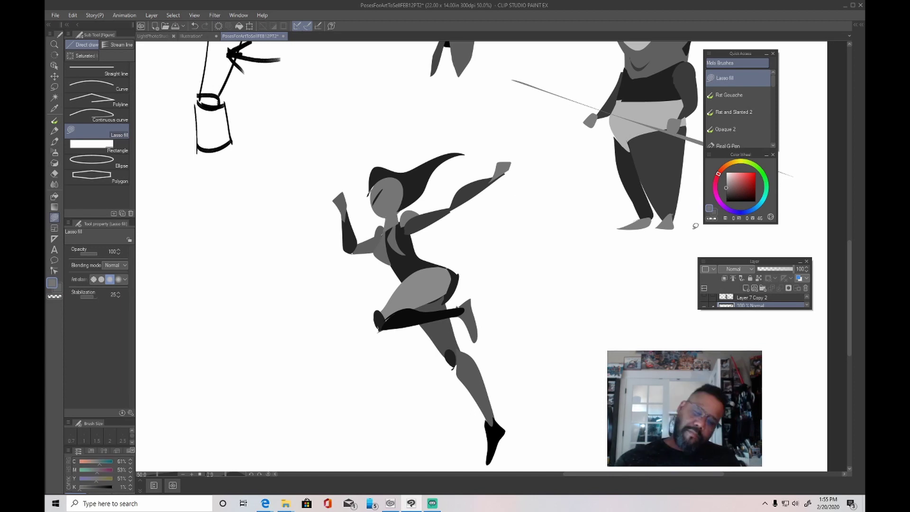
left_click(506, 165, "alt")
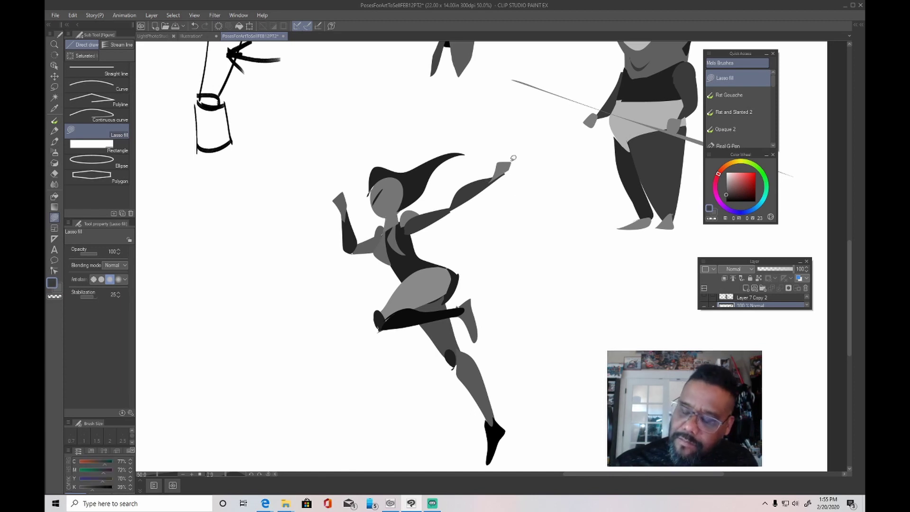
mouse_move(505, 159)
left_mouse_down()
mouse_move(517, 161)
mouse_move(513, 175)
left_mouse_up()
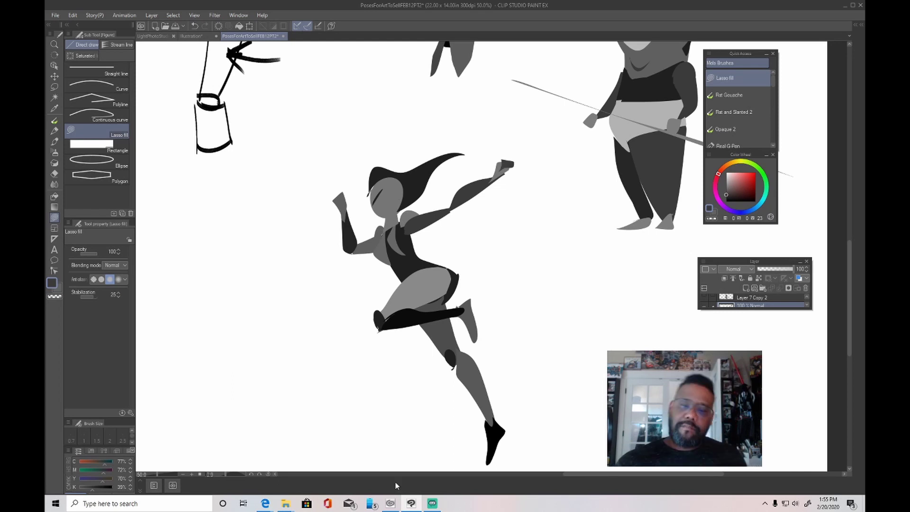
left_click_drag(341, 195, 344, 191)
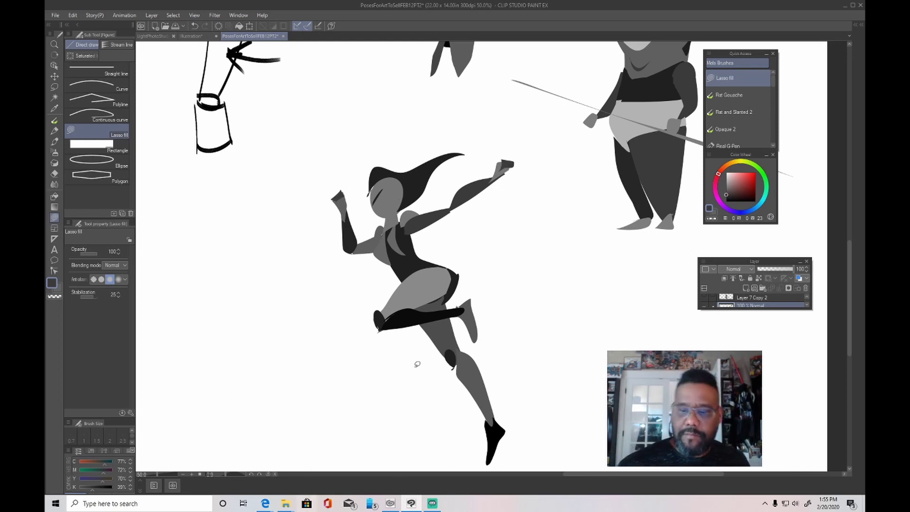
Step: Trace a dark curved edge down the torso's right side, then zoom in on the upper body
left_click(715, 220)
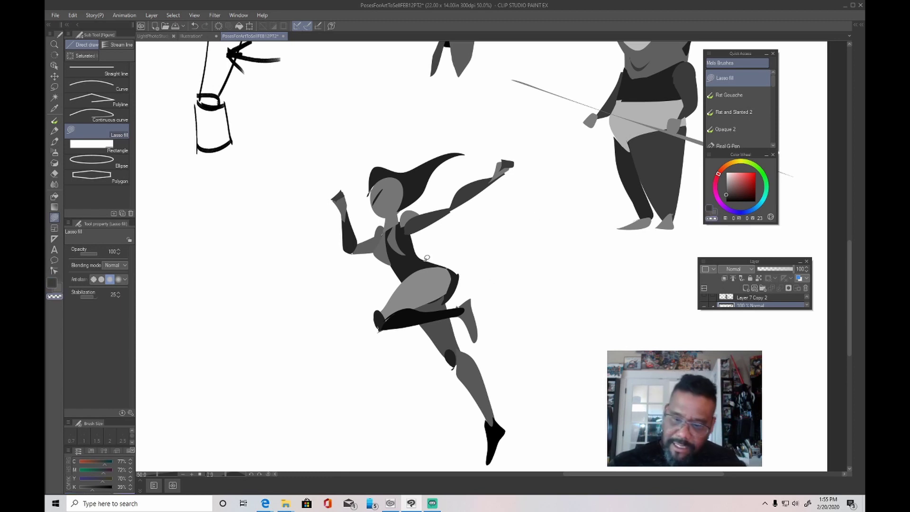
mouse_move(412, 233)
left_mouse_down()
mouse_move(454, 269)
mouse_move(451, 297)
mouse_move(476, 265)
mouse_move(466, 237)
left_mouse_up()
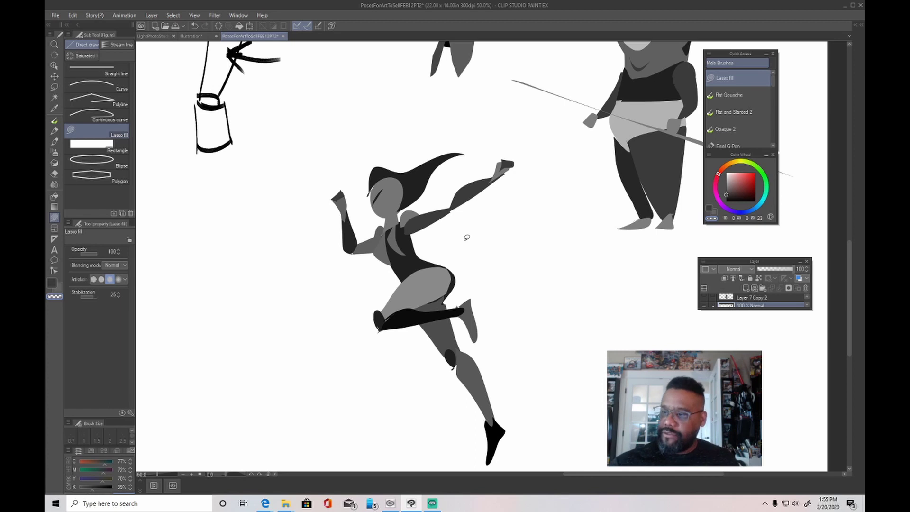
left_click_drag(550, 388, 495, 285)
left_click(388, 197, "alt")
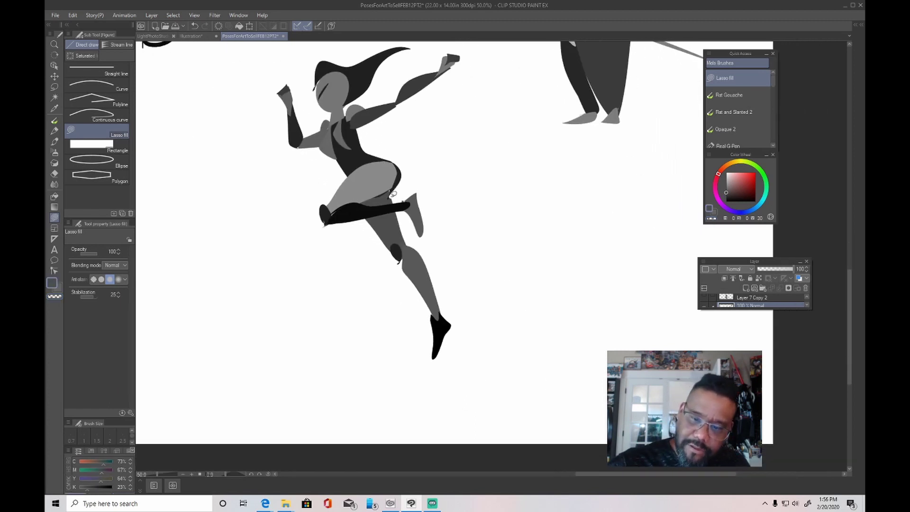
left_click_drag(527, 242, 591, 326)
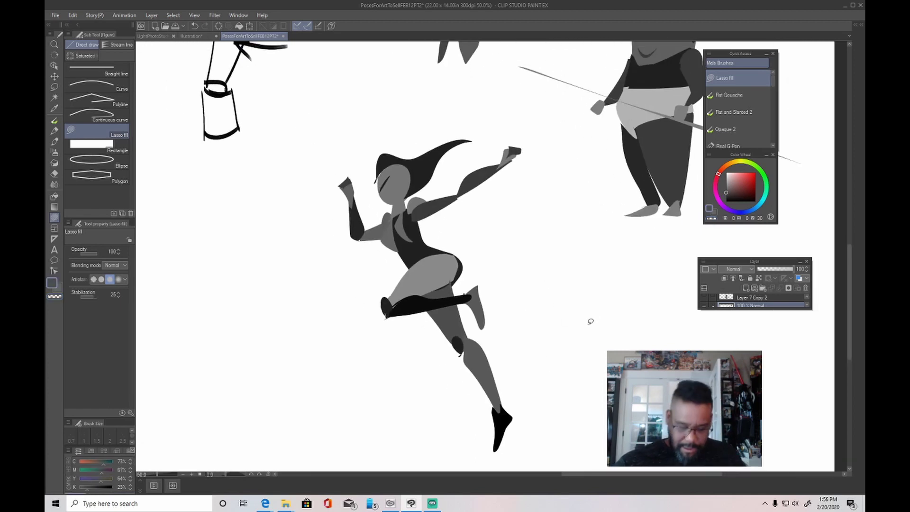
left_click(589, 332, "ctrl")
left_click(526, 304, "ctrl")
left_click_drag(369, 164, 518, 252)
left_click(438, 282, "alt")
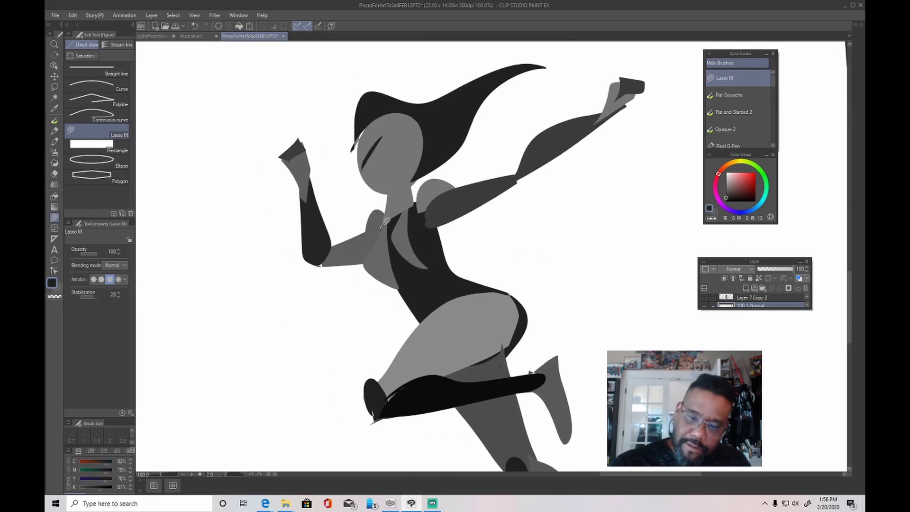
Step: Fill a dark chest shape, reshape the face profile, and add the eye, eyebrow and pupil
mouse_move(379, 215)
left_mouse_down()
mouse_move(363, 261)
mouse_move(401, 273)
mouse_move(388, 271)
mouse_move(379, 243)
mouse_move(384, 212)
left_mouse_up()
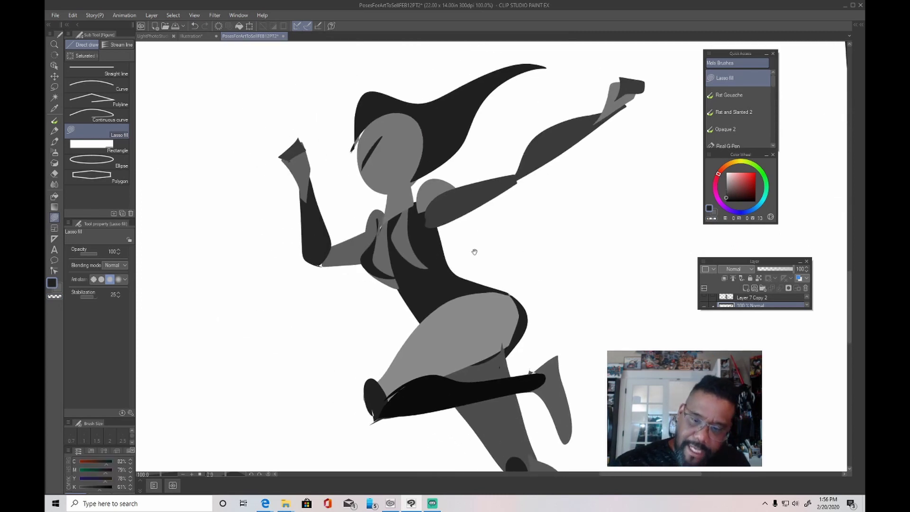
left_click_drag(474, 251, 480, 308)
mouse_move(399, 195)
left_mouse_down()
mouse_move(408, 191)
mouse_move(409, 209)
mouse_move(413, 186)
mouse_move(400, 201)
mouse_move(388, 182)
mouse_move(398, 198)
mouse_move(416, 176)
mouse_move(386, 178)
mouse_move(416, 204)
mouse_move(433, 169)
left_mouse_up()
left_click(373, 202, "alt")
mouse_move(373, 202)
left_mouse_down()
mouse_move(366, 190)
mouse_move(360, 238)
mouse_move(377, 253)
mouse_move(405, 232)
left_mouse_up()
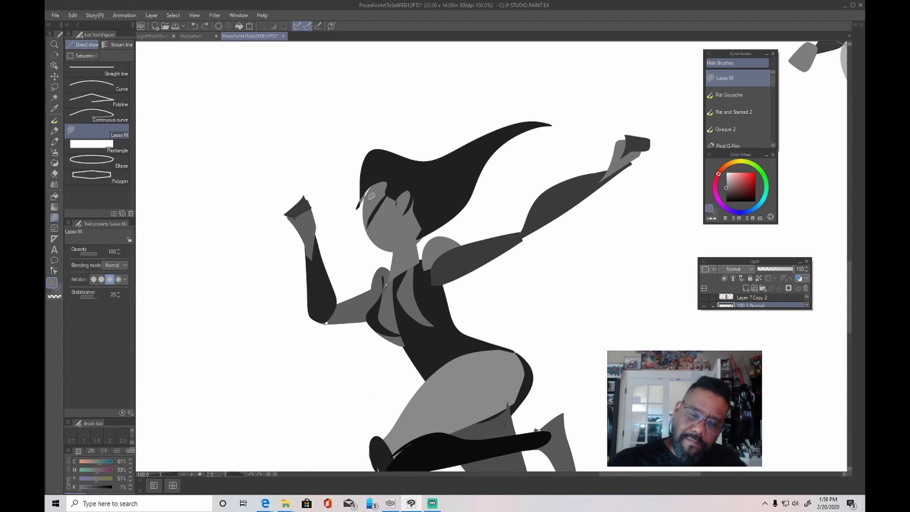
mouse_move(371, 186)
left_mouse_down()
mouse_move(359, 233)
mouse_move(376, 254)
mouse_move(408, 232)
mouse_move(392, 221)
left_mouse_up()
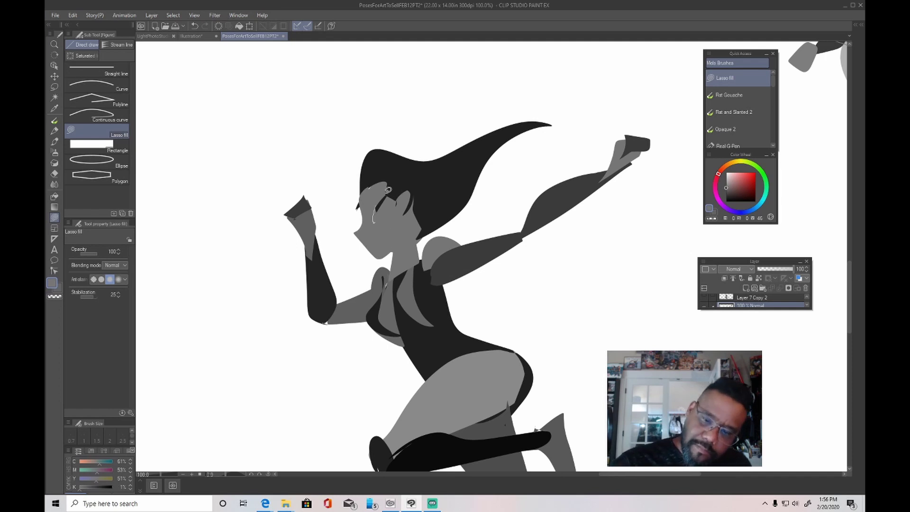
left_click(726, 181)
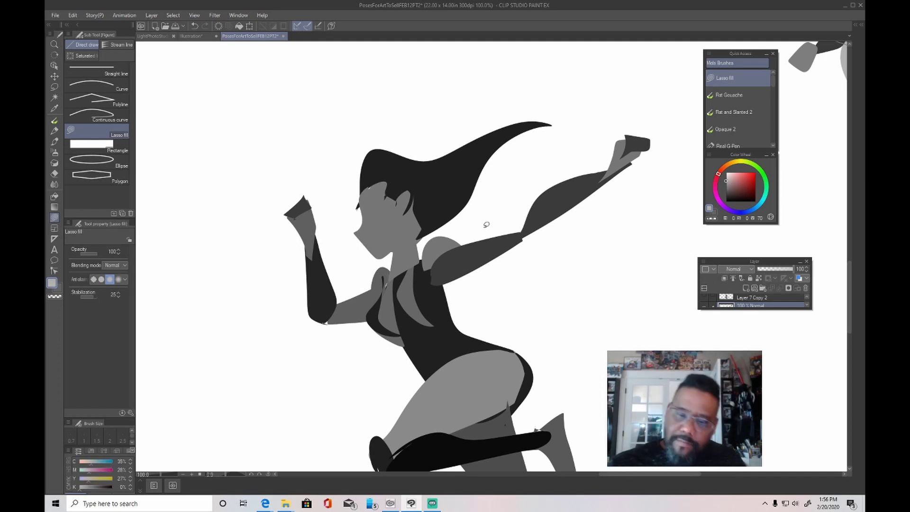
mouse_move(370, 217)
left_mouse_down()
mouse_move(376, 199)
mouse_move(378, 209)
mouse_move(376, 191)
mouse_move(363, 212)
left_mouse_up()
left_click(451, 191, "alt")
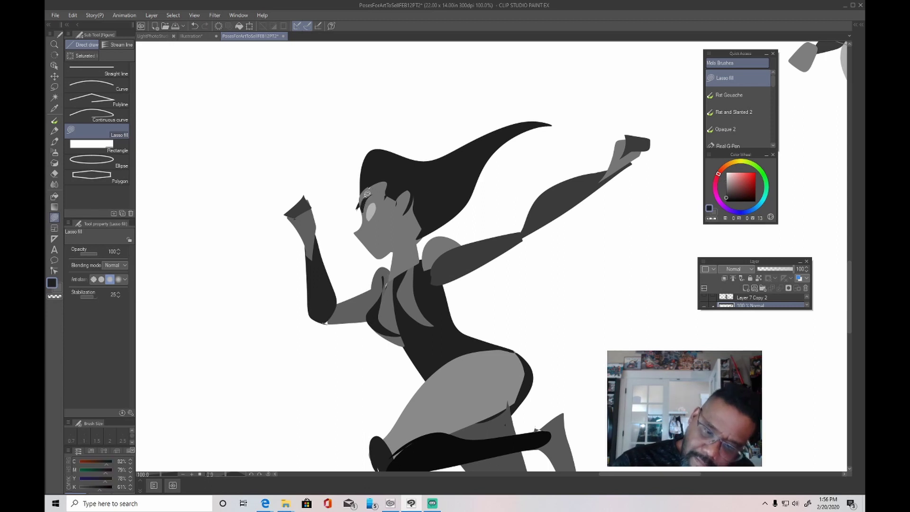
left_click_drag(513, 305, 490, 266)
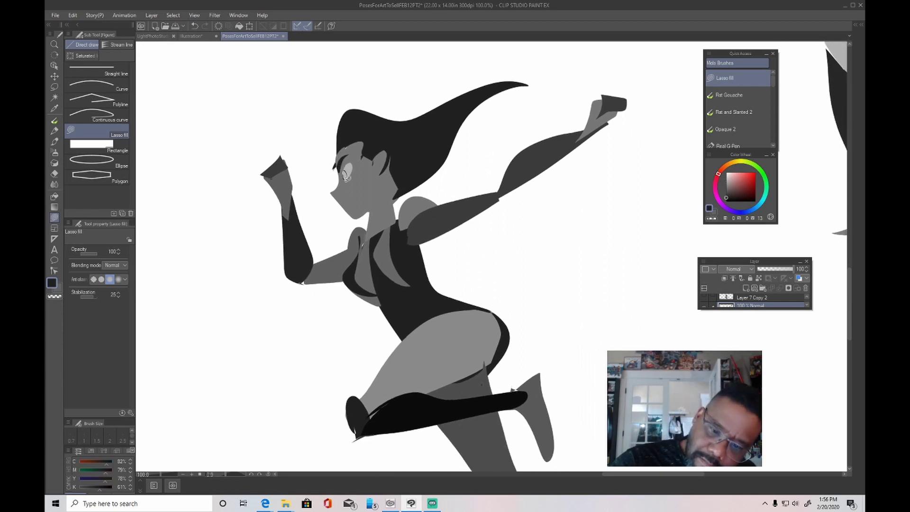
left_click_drag(346, 176, 344, 172)
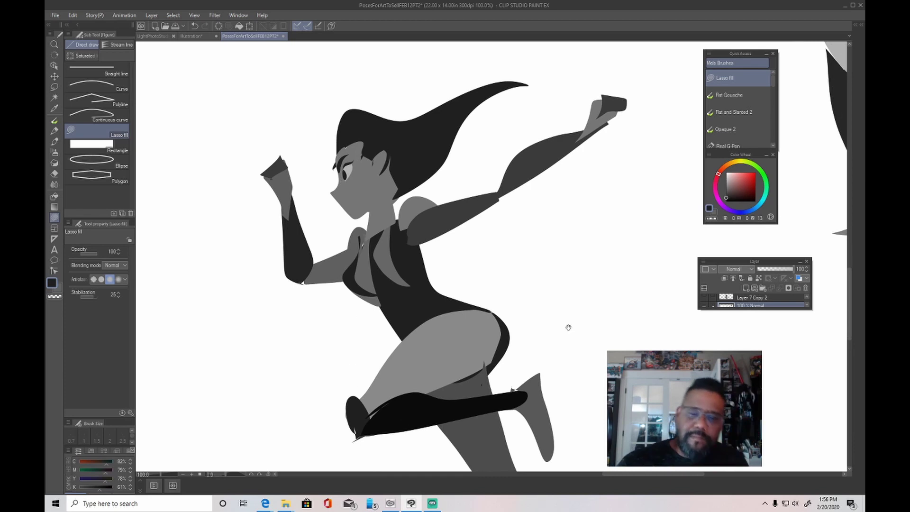
Step: Add a dark jawline, a grey shape down the temple and a dark hairline
left_click_drag(566, 326, 622, 284)
scroll(618, 288, "up", 1)
mouse_move(402, 166)
left_mouse_down()
mouse_move(565, 312)
mouse_move(563, 302)
left_mouse_up()
mouse_move(385, 226)
left_mouse_down()
mouse_move(415, 173)
mouse_move(381, 230)
left_mouse_up()
mouse_move(576, 322)
left_mouse_down()
mouse_move(528, 386)
mouse_move(575, 345)
left_mouse_up()
left_click(336, 126, "alt")
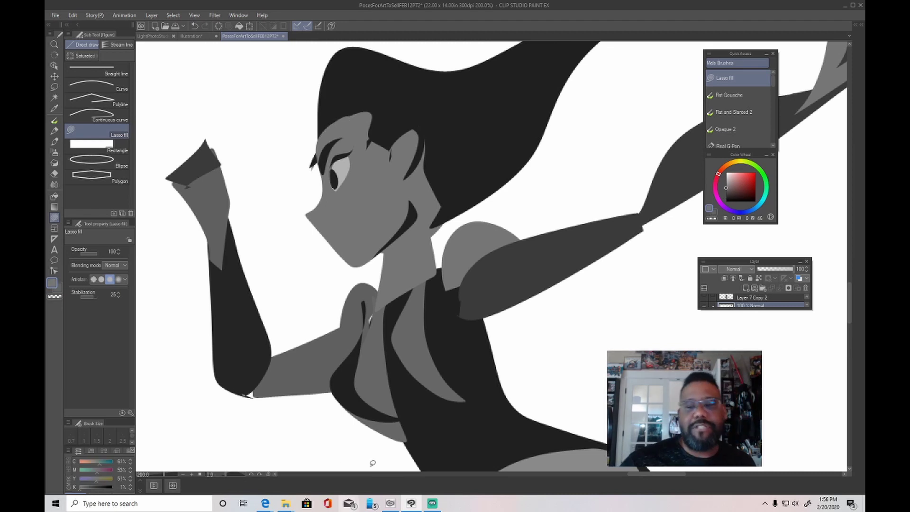
mouse_move(371, 110)
left_mouse_down()
mouse_move(385, 156)
mouse_move(399, 139)
left_mouse_up()
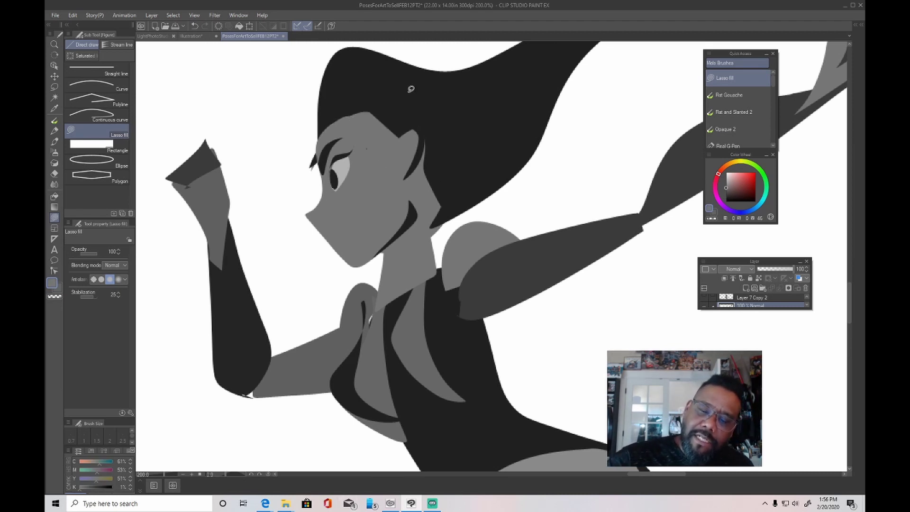
left_click(390, 115, "alt")
left_click_drag(367, 106, 379, 160)
Step: Fill dark lips and a small lower lash, then reshape the neck and shoulder
scroll(368, 175, "down", 2)
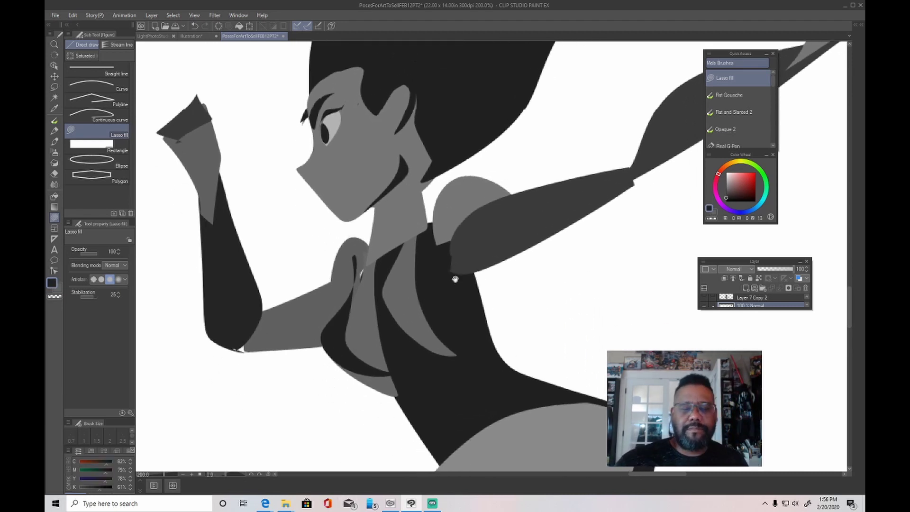
mouse_move(322, 210)
left_mouse_down()
mouse_move(310, 208)
mouse_move(332, 219)
mouse_move(319, 213)
mouse_move(331, 218)
mouse_move(333, 209)
mouse_move(315, 208)
mouse_move(342, 206)
mouse_move(328, 219)
left_mouse_up()
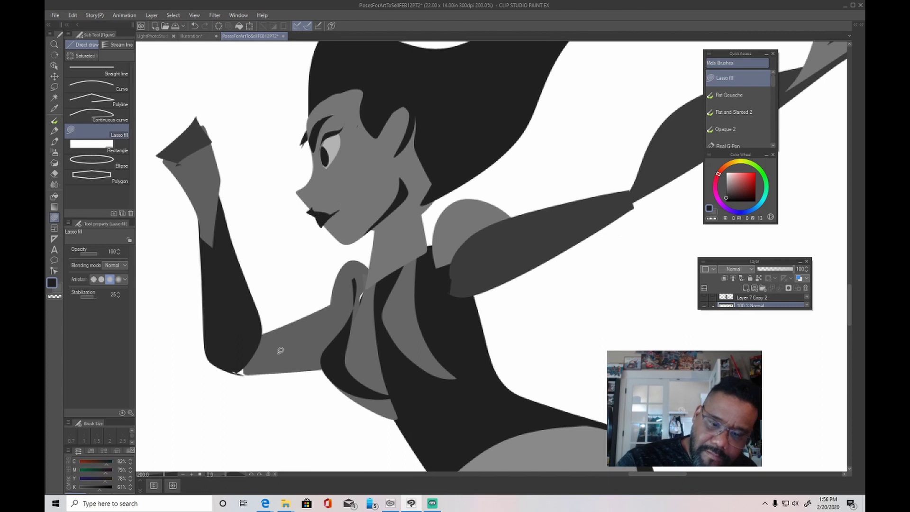
left_click_drag(545, 272, 538, 239)
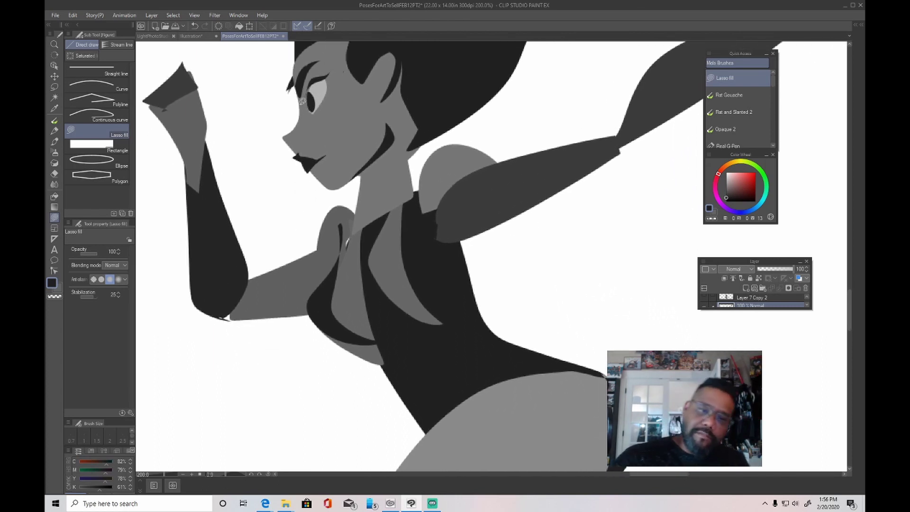
mouse_move(300, 104)
left_mouse_down()
mouse_move(290, 107)
mouse_move(298, 105)
left_mouse_up()
left_click_drag(445, 224, 444, 224)
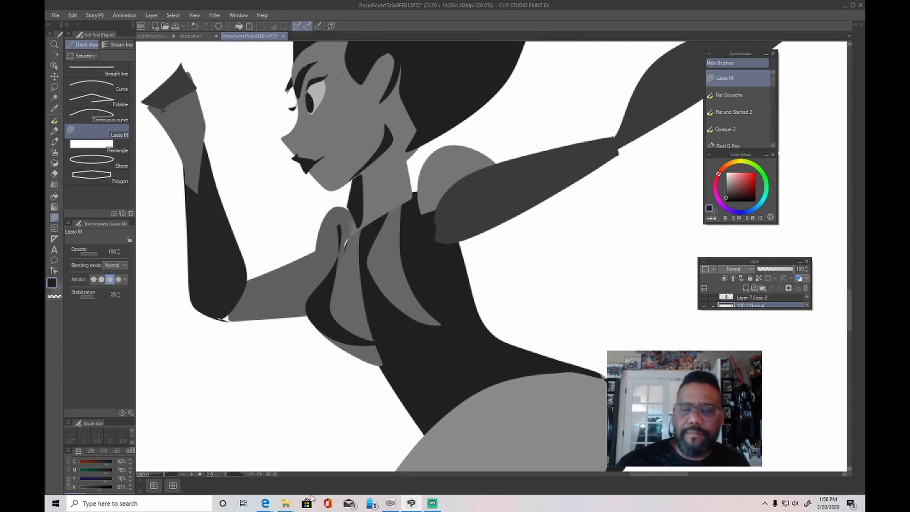
left_click(712, 218)
mouse_move(353, 179)
left_mouse_down()
mouse_move(364, 219)
mouse_move(354, 223)
mouse_move(359, 202)
mouse_move(372, 219)
left_mouse_up()
scroll(371, 219, "down", 3)
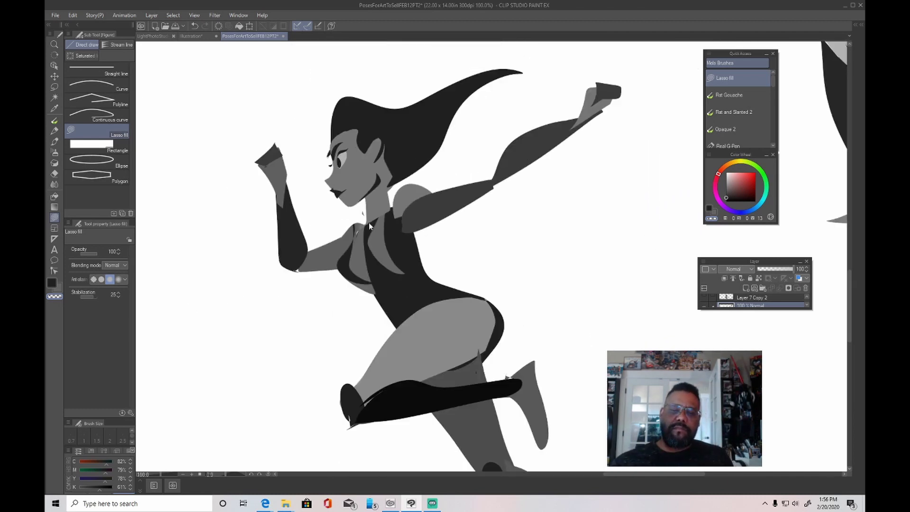
Step: Fill the area behind the running woman's ear in dark grey
left_click_drag(595, 338, 559, 319)
scroll(567, 324, "up", 1)
scroll(500, 298, "up", 1)
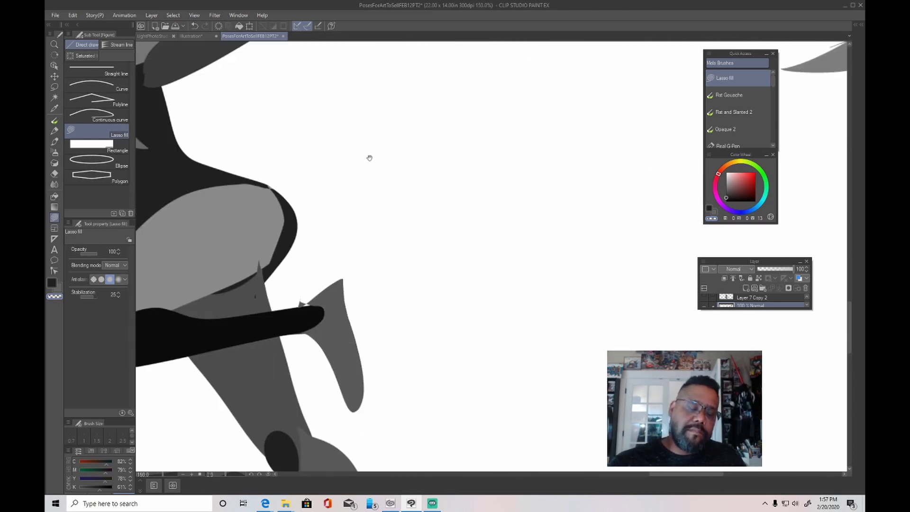
left_click_drag(257, 83, 511, 216)
key("c")
mouse_move(372, 95)
left_mouse_down()
mouse_move(378, 159)
mouse_move(394, 141)
mouse_move(389, 185)
mouse_move(374, 144)
left_mouse_up()
Step: Lasso-fill a mid-grey neckline shape across the chest above the dark torso
left_click(374, 164, "alt")
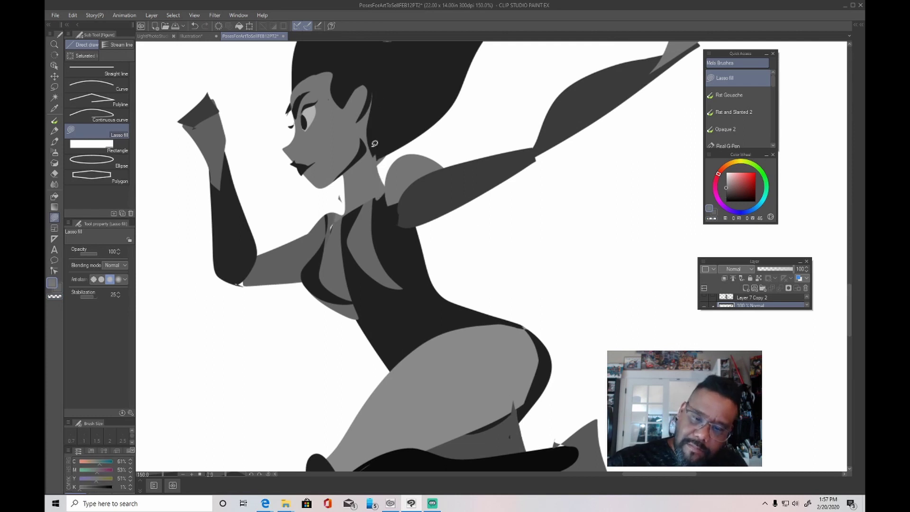
scroll(372, 146, "down", 4)
left_click_drag(544, 249, 594, 414)
scroll(594, 415, "up", 2)
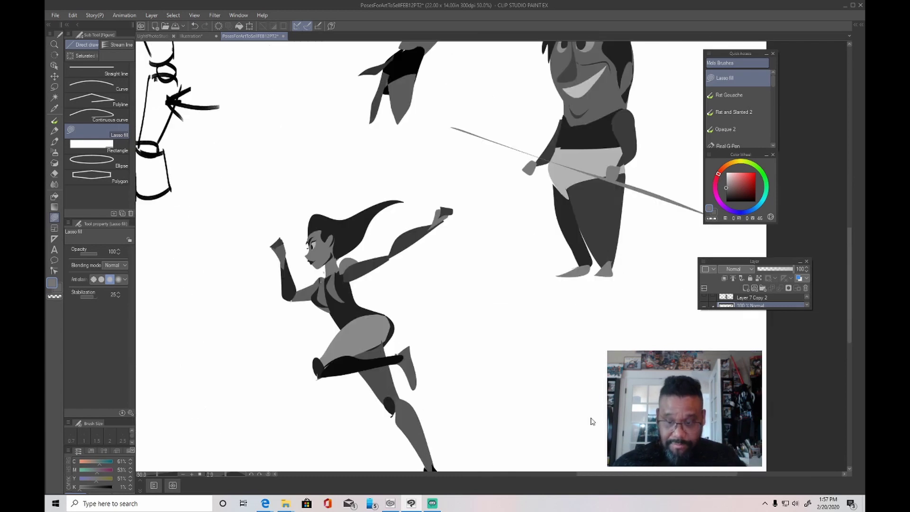
left_click_drag(476, 325, 525, 164)
left_click_drag(513, 277, 570, 368)
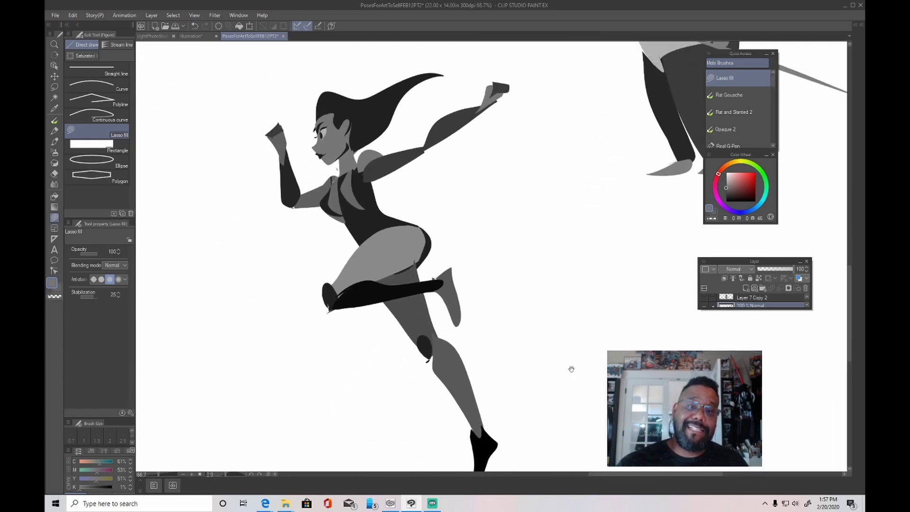
left_click(345, 195, "alt")
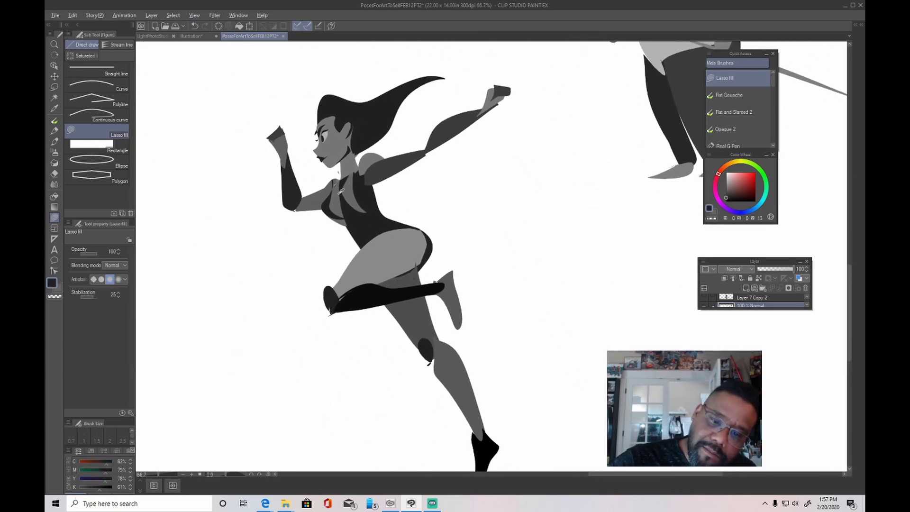
left_click(351, 169, "alt")
mouse_move(338, 180)
left_mouse_down()
mouse_move(333, 203)
mouse_move(369, 207)
mouse_move(337, 180)
mouse_move(353, 214)
mouse_move(333, 205)
mouse_move(360, 177)
mouse_move(366, 210)
left_mouse_up()
left_click(333, 195, "alt")
mouse_move(542, 342)
left_mouse_down()
mouse_move(553, 337)
mouse_move(546, 358)
left_mouse_up()
left_click(378, 214, "alt")
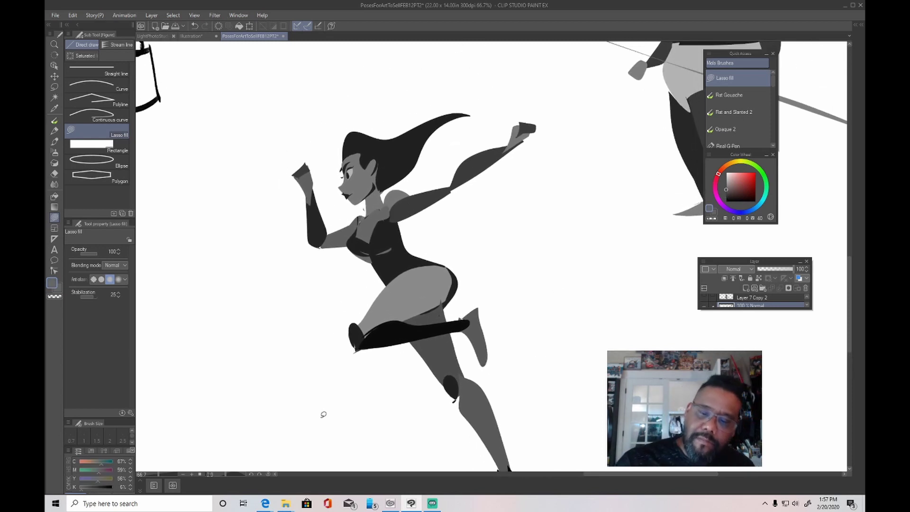
Step: Fill a dark collar shape at the running woman's neck in the suit colour
scroll(322, 448, "up", 2)
left_click_drag(469, 204, 344, 507)
left_click(292, 246, "alt")
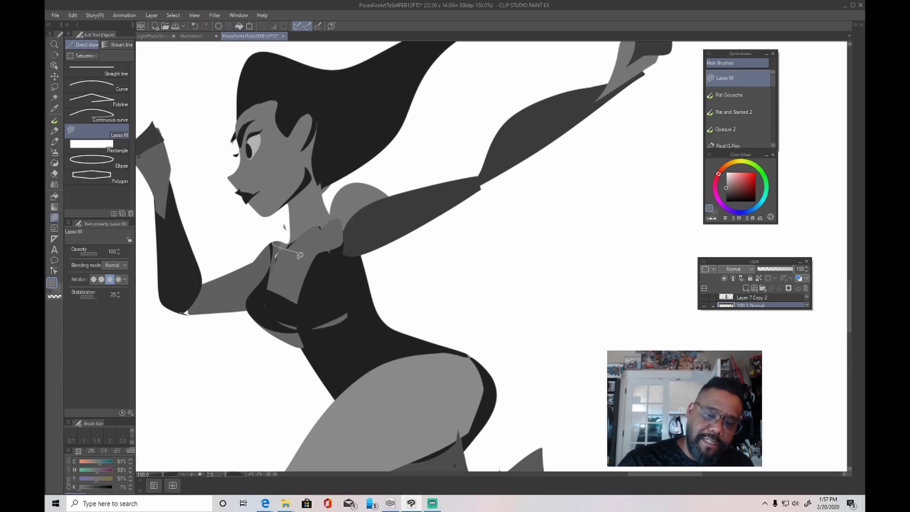
left_click(277, 254, "alt")
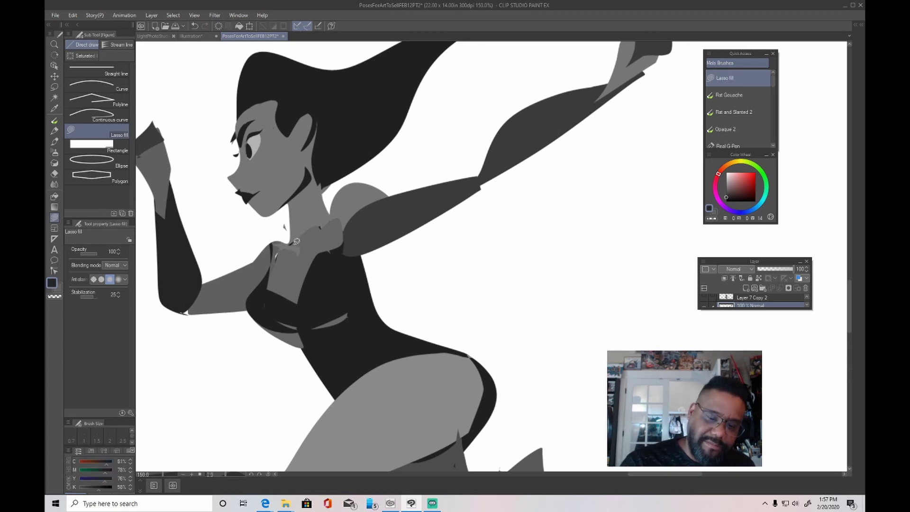
mouse_move(302, 238)
left_mouse_down()
mouse_move(343, 211)
mouse_move(294, 253)
left_mouse_up()
Step: Redraw the raised hand as a larger lighter-grey fist with a dark wrist
scroll(282, 461, "down", 2)
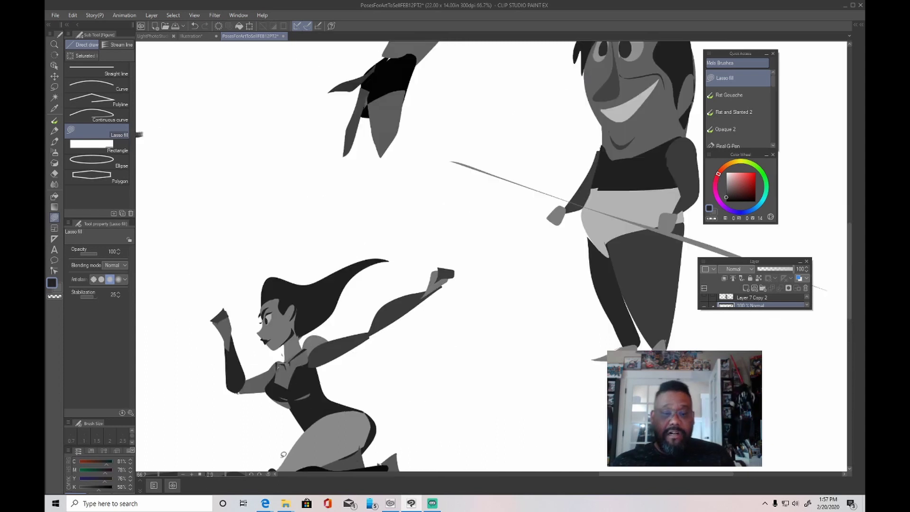
left_click_drag(465, 331, 479, 217)
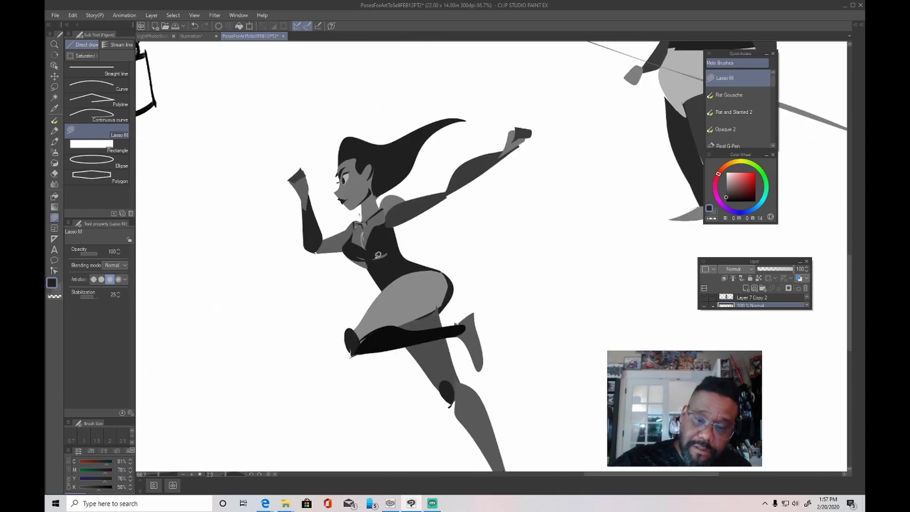
key("ctrl+minus")
scroll(527, 297, "up", 2)
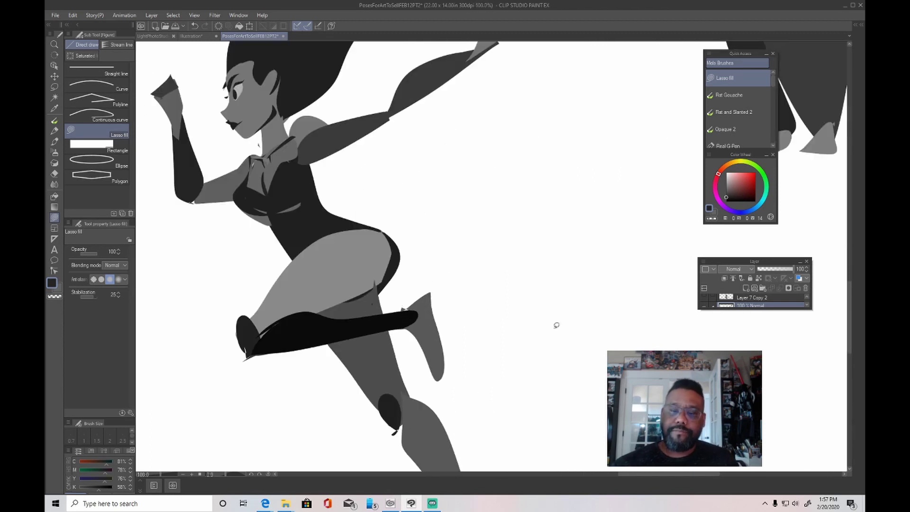
left_click_drag(502, 224, 466, 369)
left_click(459, 178, "alt")
mouse_move(448, 190)
left_mouse_down()
mouse_move(449, 163)
mouse_move(484, 160)
mouse_move(485, 180)
mouse_move(460, 193)
mouse_move(446, 186)
mouse_move(460, 194)
mouse_move(417, 205)
left_mouse_up()
left_click(422, 212, "alt")
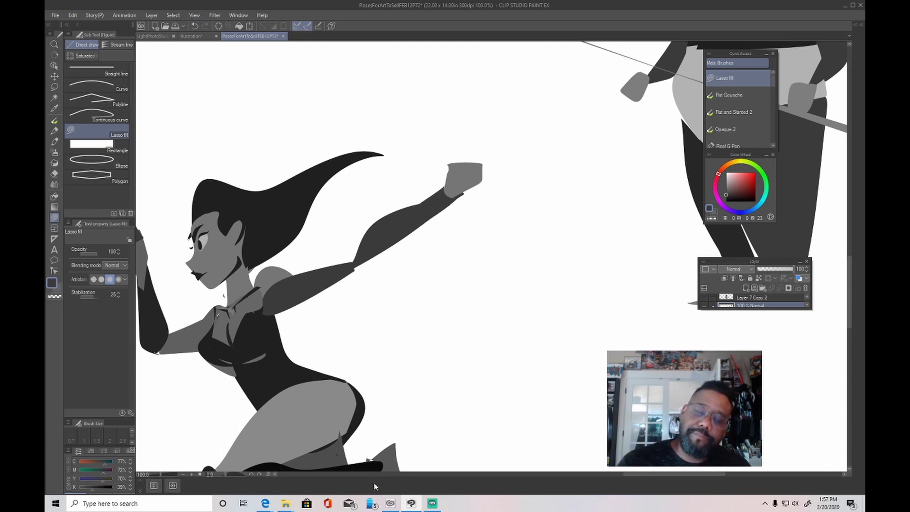
left_click_drag(499, 345, 548, 207)
scroll(541, 241, "down", 1)
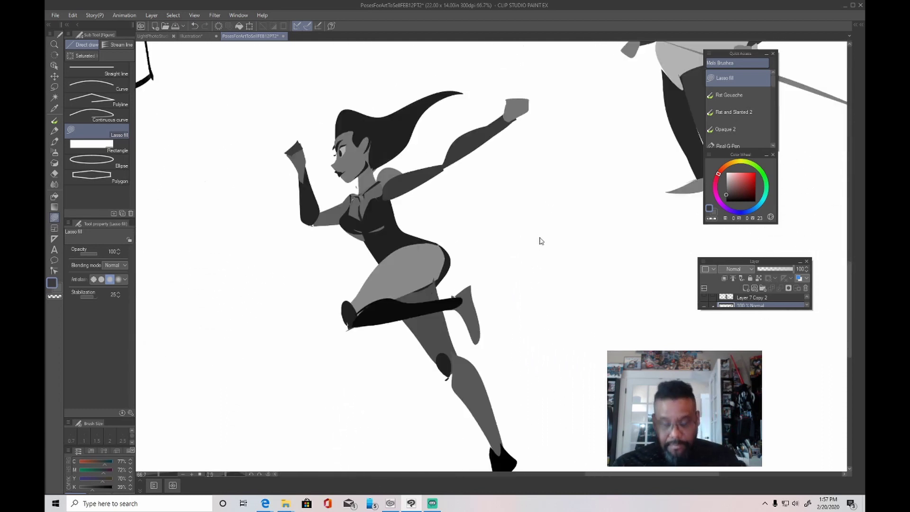
scroll(540, 241, "down", 2)
left_click_drag(605, 345, 538, 390)
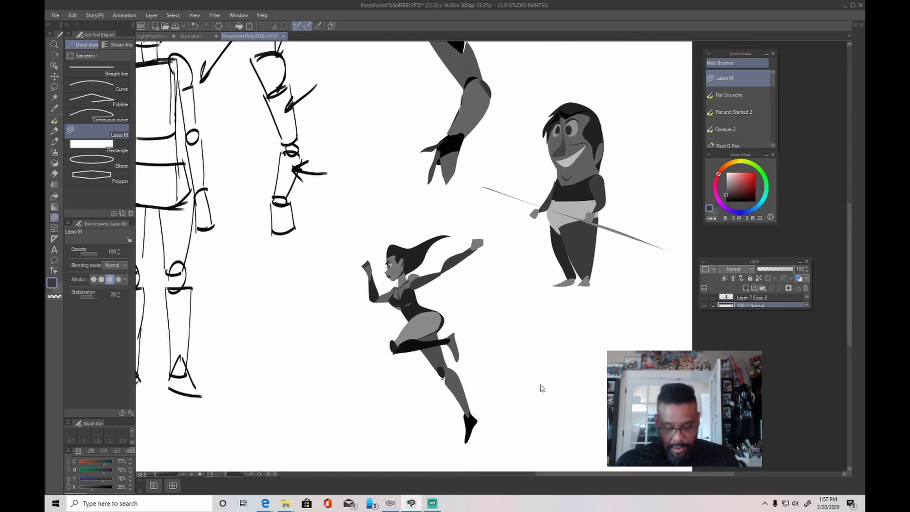
Step: Zoom out to 25% to review all studies, then zoom to 66.7% onto blank canvas
scroll(541, 388, "down", 1)
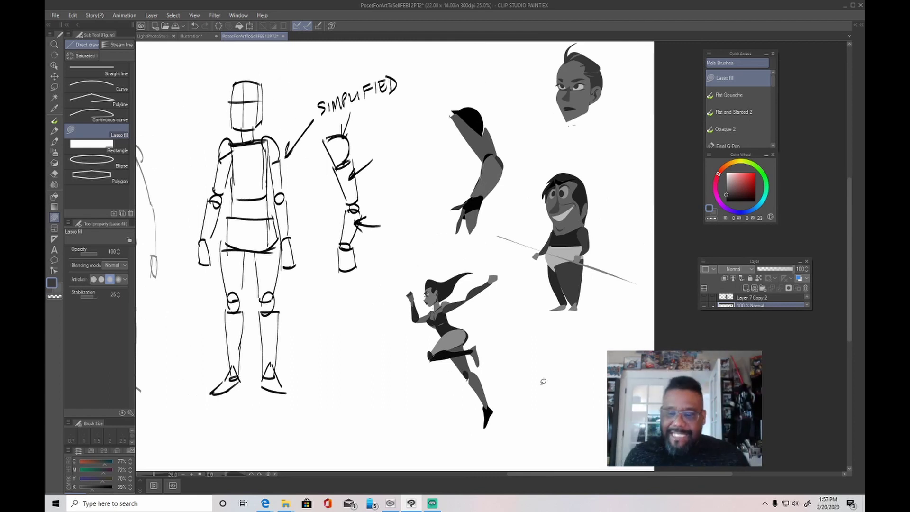
scroll(662, 350, "up", 3)
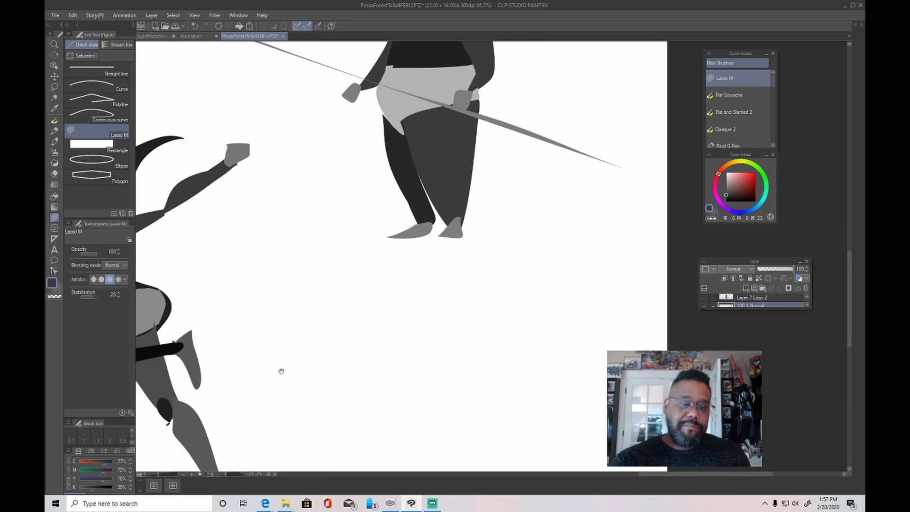
mouse_move(281, 370)
left_mouse_down()
mouse_move(526, 296)
mouse_move(536, 339)
left_mouse_up()
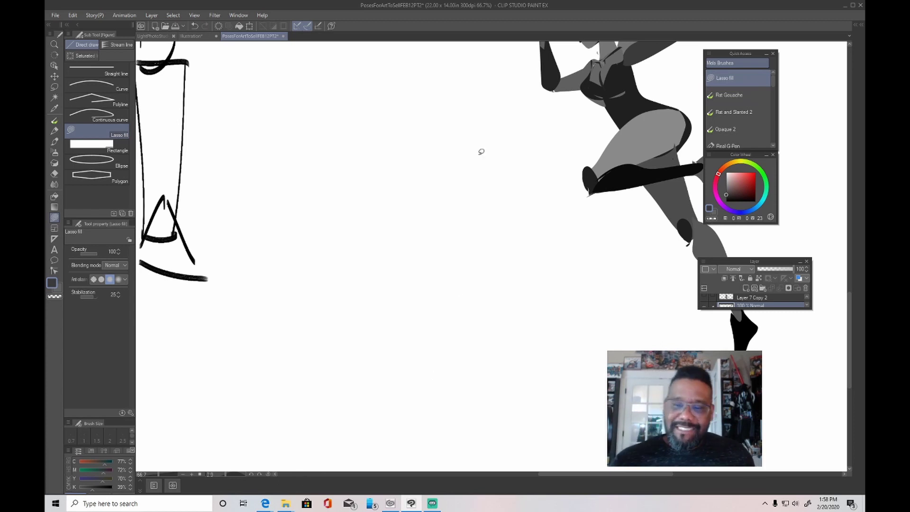
Step: Block in the new figure's dark oval head, light grey torso and darker grey legs
mouse_move(403, 118)
left_mouse_down()
mouse_move(436, 148)
mouse_move(403, 115)
left_mouse_up()
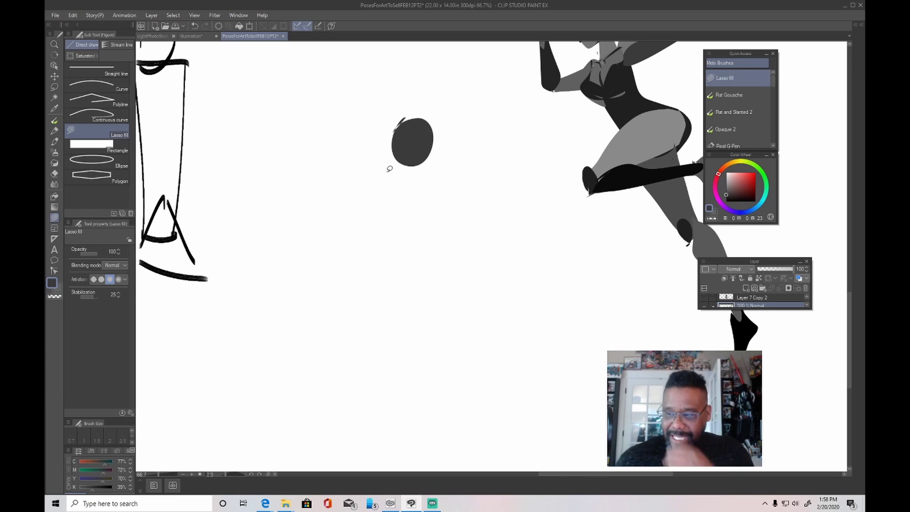
left_click(726, 187)
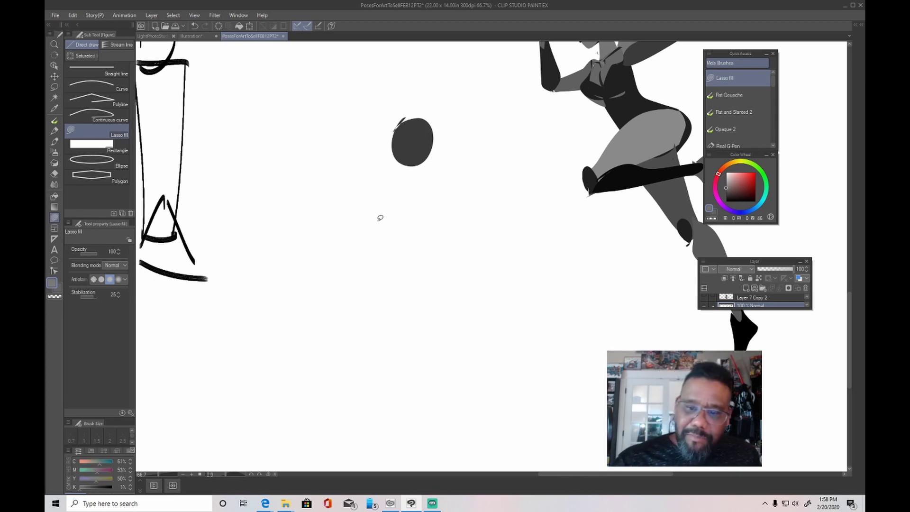
mouse_move(385, 244)
left_mouse_down()
mouse_move(383, 180)
mouse_move(435, 180)
mouse_move(428, 207)
mouse_move(473, 257)
mouse_move(459, 317)
mouse_move(414, 326)
mouse_move(383, 247)
left_mouse_up()
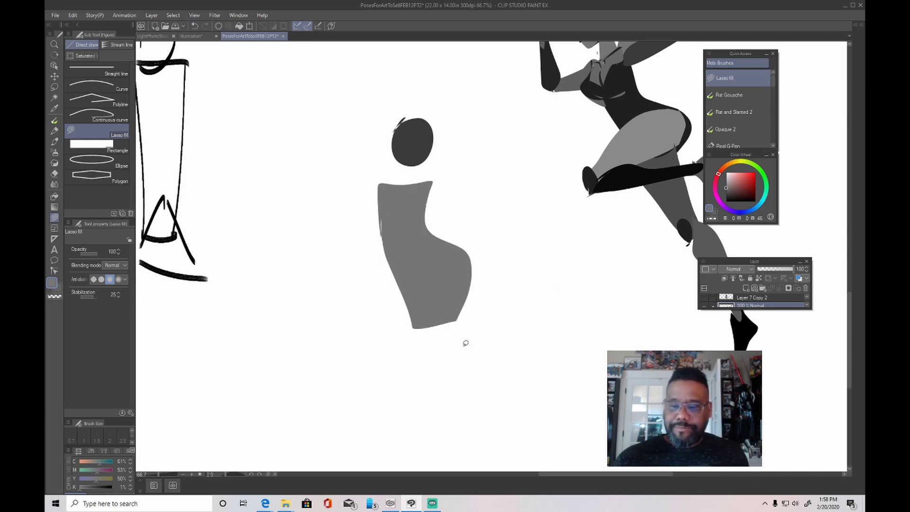
left_click(726, 195)
mouse_move(394, 276)
left_mouse_down()
mouse_move(433, 288)
mouse_move(384, 390)
mouse_move(376, 384)
mouse_move(390, 277)
mouse_move(470, 267)
mouse_move(442, 393)
mouse_move(435, 294)
mouse_move(427, 321)
left_mouse_up()
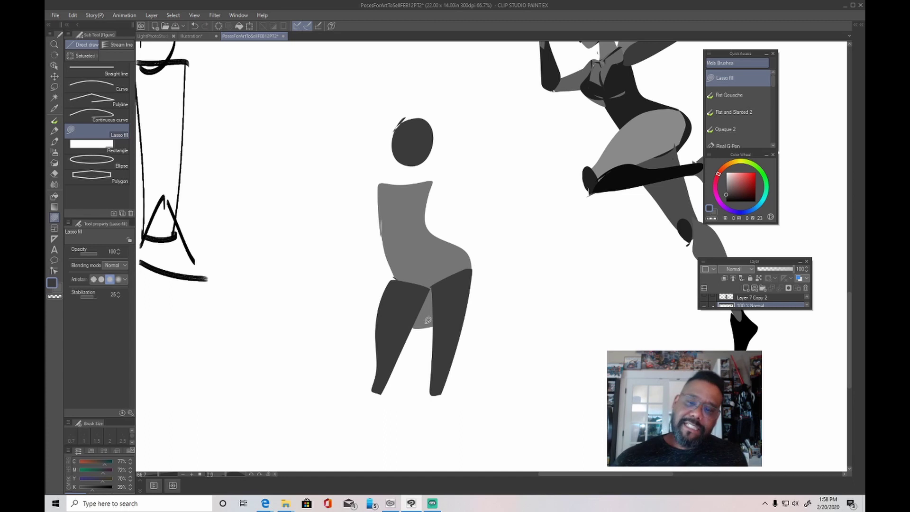
Step: Add two dark grey arms, a light grey neck and a dark sliver beside the chest
mouse_move(383, 180)
left_mouse_down()
mouse_move(368, 220)
mouse_move(394, 237)
mouse_move(383, 187)
left_mouse_up()
mouse_move(398, 231)
left_mouse_down()
mouse_move(420, 204)
mouse_move(414, 231)
mouse_move(399, 234)
left_mouse_up()
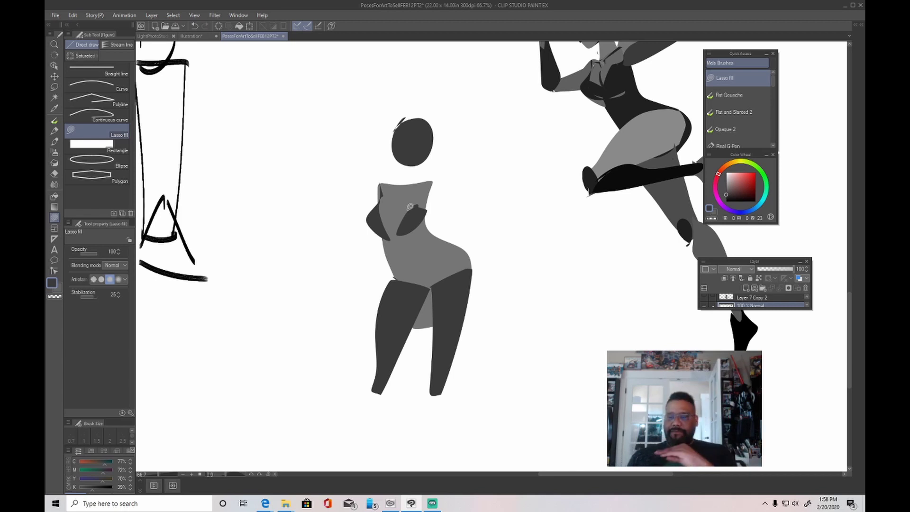
left_click(396, 203, "alt")
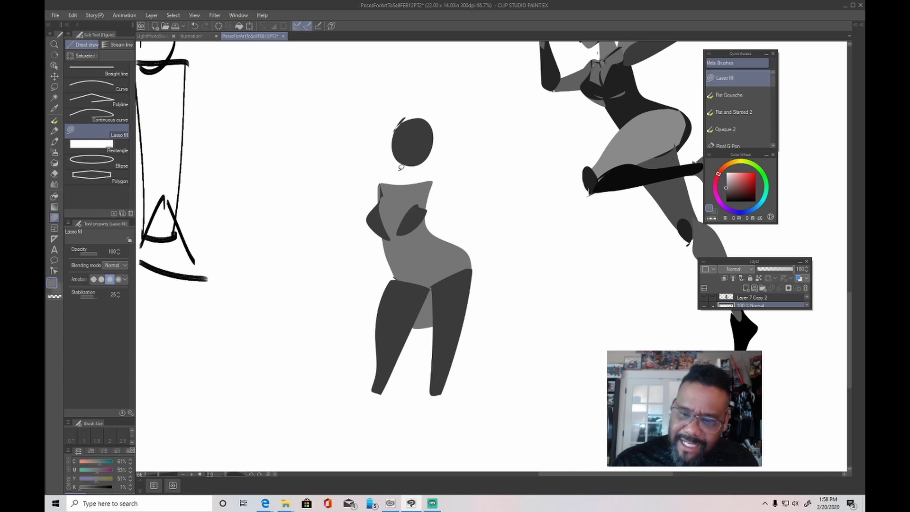
mouse_move(401, 163)
left_mouse_down()
mouse_move(404, 186)
mouse_move(425, 165)
left_mouse_up()
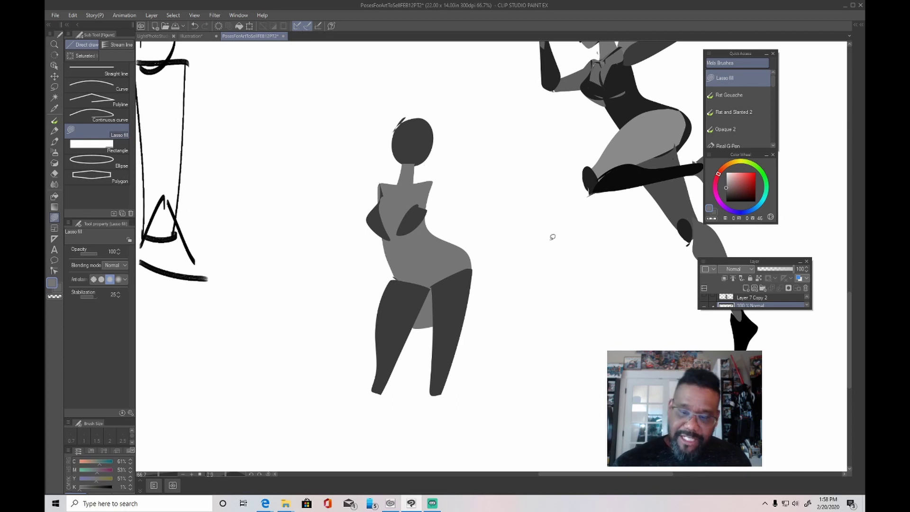
left_click(407, 227, "alt")
mouse_move(402, 234)
left_mouse_down()
mouse_move(397, 206)
mouse_move(402, 232)
left_mouse_up()
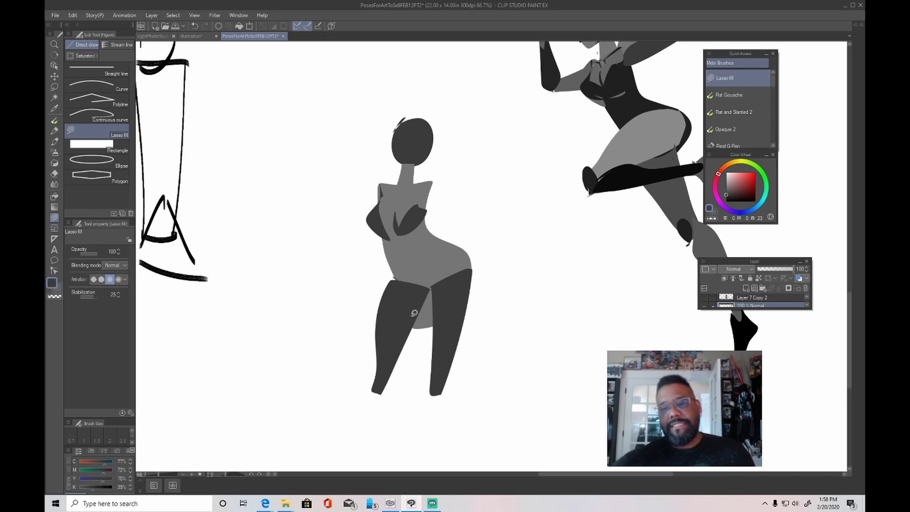
Step: Add dark slivers beside the collar and fill light briefs across the hips
mouse_move(395, 185)
left_mouse_down()
mouse_move(384, 181)
mouse_move(427, 179)
mouse_move(407, 194)
mouse_move(386, 181)
mouse_move(415, 183)
mouse_move(405, 196)
left_mouse_up()
left_click(414, 189, "alt")
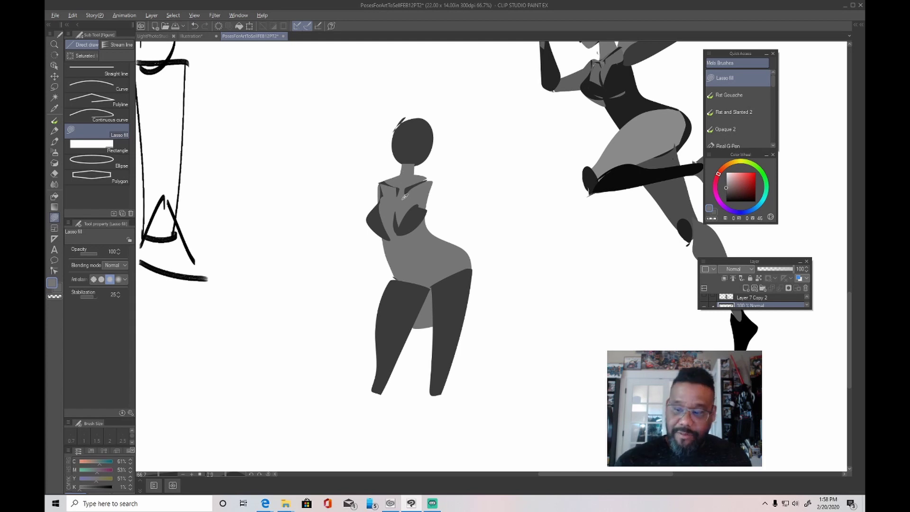
key("alt")
left_click(726, 175)
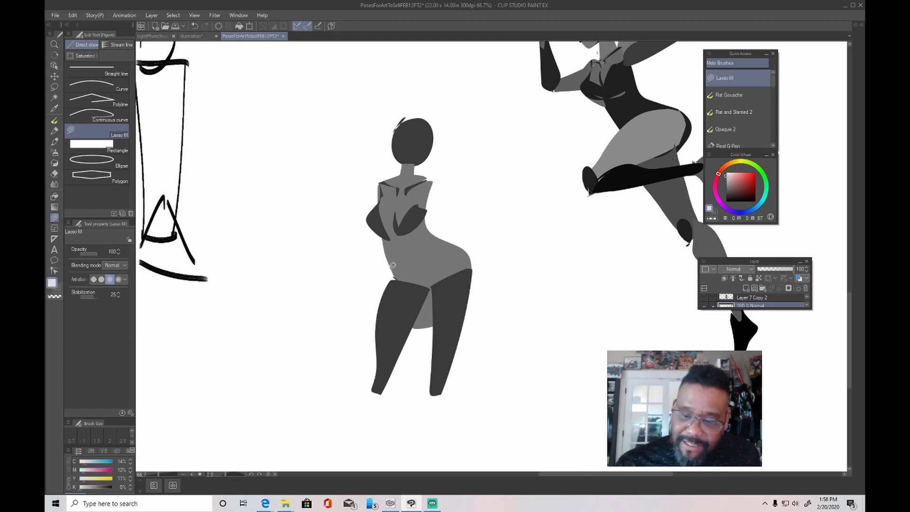
mouse_move(392, 266)
left_mouse_down()
mouse_move(470, 250)
mouse_move(475, 264)
mouse_move(430, 288)
mouse_move(391, 273)
left_mouse_up()
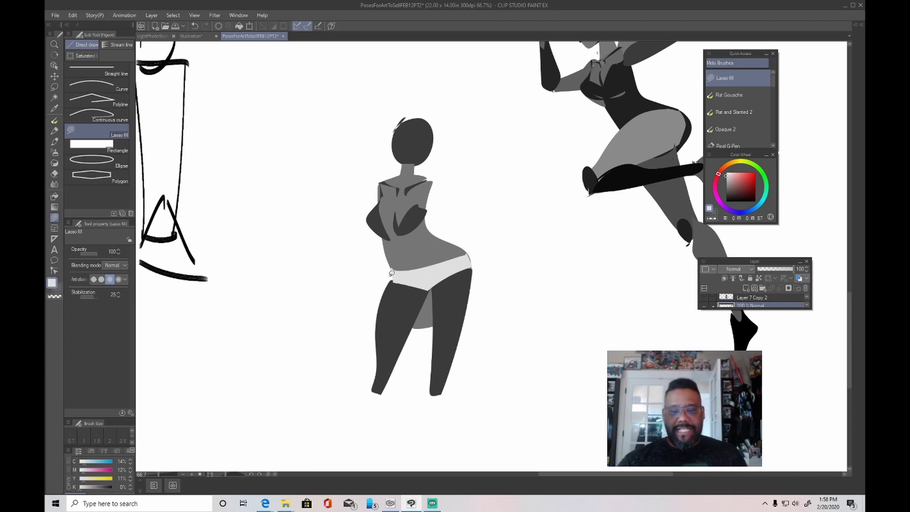
Step: Repaint the head in mid grey and add dark pads on both shoulders
left_click(407, 228, "alt")
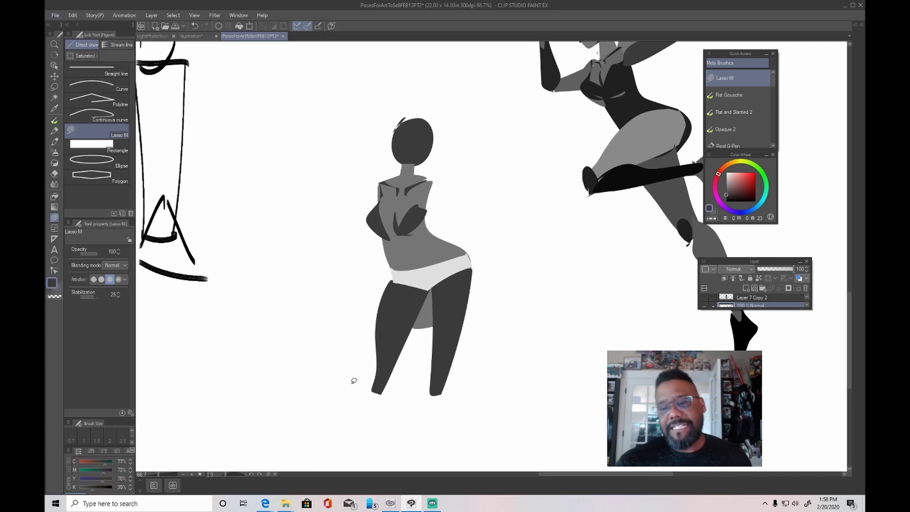
left_click(409, 176, "alt")
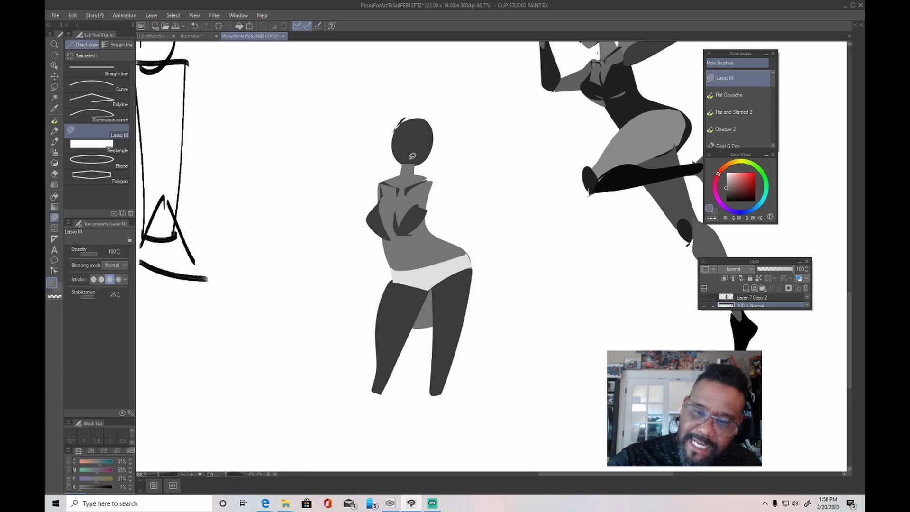
mouse_move(402, 164)
left_mouse_down()
mouse_move(396, 128)
mouse_move(425, 146)
mouse_move(406, 145)
left_mouse_up()
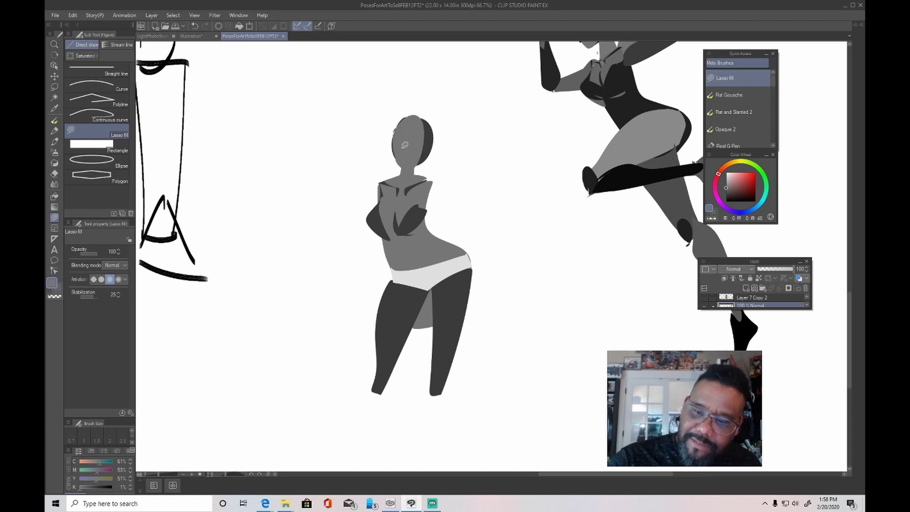
left_click(436, 145, "alt")
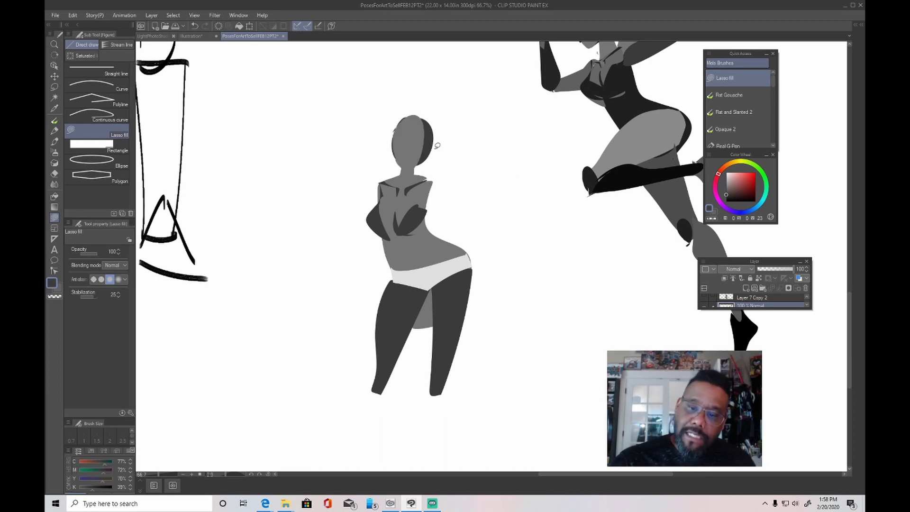
mouse_move(420, 177)
left_mouse_down()
mouse_move(431, 191)
mouse_move(420, 194)
left_mouse_up()
mouse_move(393, 176)
left_mouse_down()
mouse_move(378, 192)
mouse_move(396, 199)
left_mouse_up()
Step: Fill grey knees, then dark tapering lower legs with a pointed left toe
left_click(430, 242, "alt")
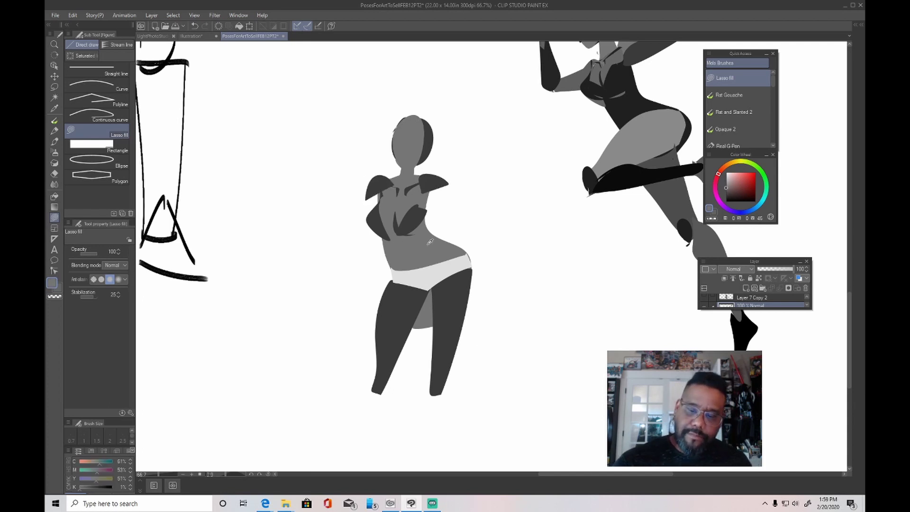
mouse_move(378, 387)
left_mouse_down()
mouse_move(366, 389)
mouse_move(379, 383)
left_mouse_up()
mouse_move(444, 387)
left_mouse_down()
mouse_move(440, 402)
mouse_move(432, 384)
left_mouse_up()
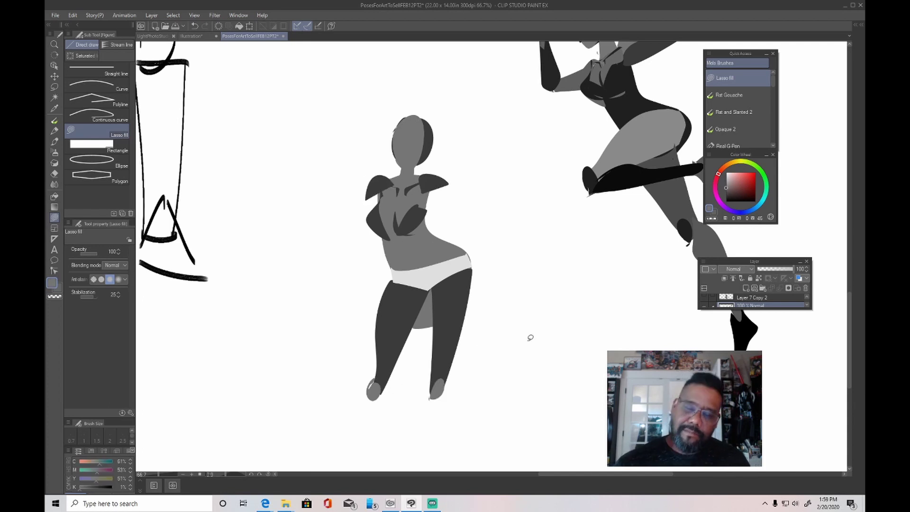
left_click_drag(550, 335, 516, 219)
left_click(422, 256, "alt")
mouse_move(420, 286)
left_mouse_down()
mouse_move(401, 358)
mouse_move(417, 278)
left_mouse_up()
mouse_move(355, 271)
left_mouse_down()
mouse_move(362, 300)
mouse_move(337, 351)
mouse_move(337, 287)
left_mouse_up()
mouse_move(327, 351)
left_mouse_down()
mouse_move(290, 365)
mouse_move(330, 355)
left_mouse_up()
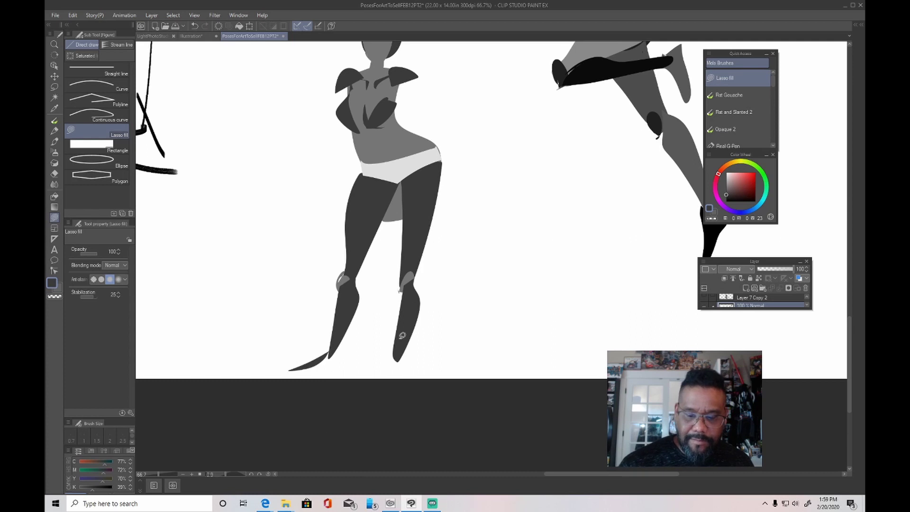
Step: Add a grey upper arm, dark forearm and dark hand resting on the hip
mouse_move(512, 267)
left_mouse_down()
mouse_move(518, 369)
mouse_move(503, 368)
left_mouse_up()
left_click(391, 182, "alt")
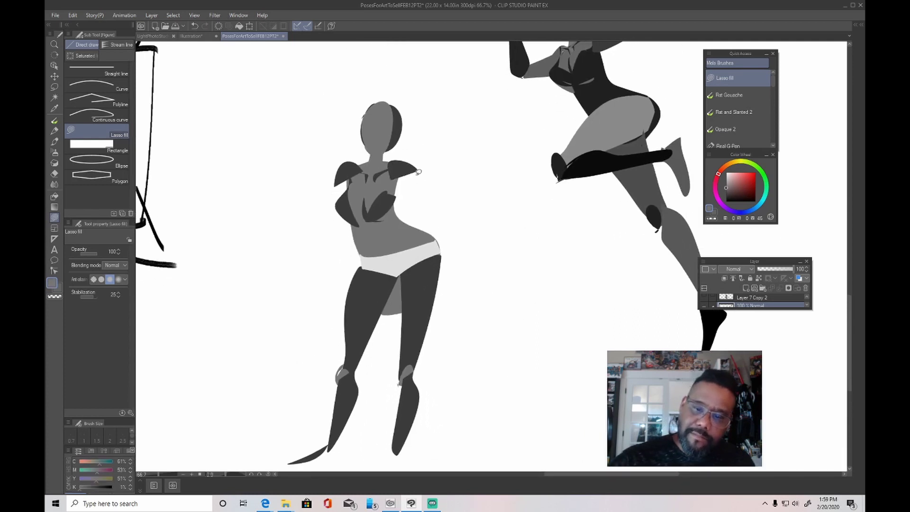
mouse_move(392, 183)
left_mouse_down()
mouse_move(434, 197)
mouse_move(440, 189)
mouse_move(411, 169)
left_mouse_up()
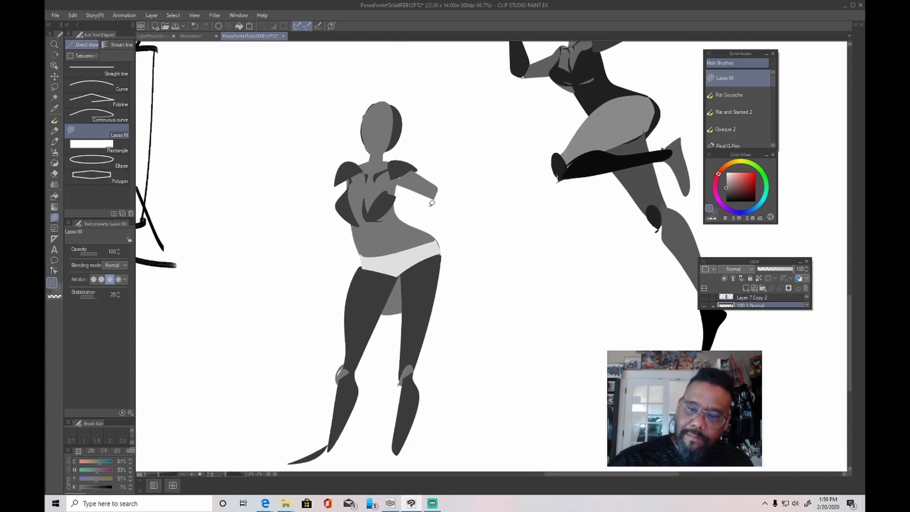
left_click(382, 201, "alt")
mouse_move(430, 211)
left_mouse_down()
mouse_move(428, 186)
mouse_move(445, 189)
mouse_move(428, 236)
mouse_move(442, 212)
left_mouse_up()
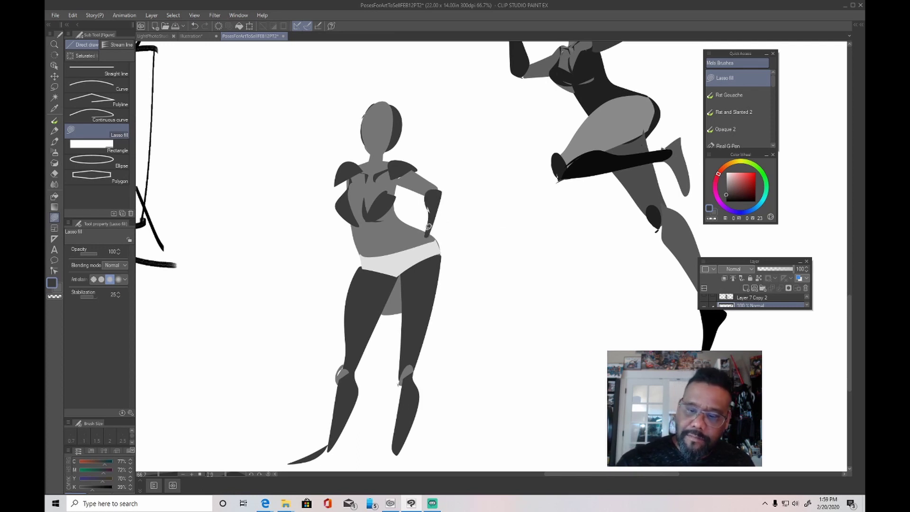
left_click_drag(428, 229, 419, 227)
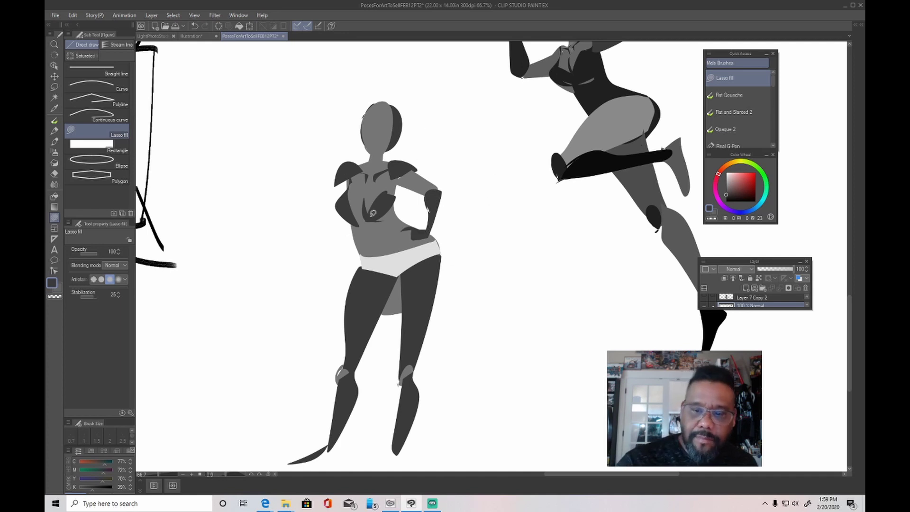
Step: Add the raised left arm gripping a tall dark spear, plus a dark hair crest
mouse_move(342, 180)
left_mouse_down()
mouse_move(329, 221)
mouse_move(348, 209)
mouse_move(343, 179)
left_mouse_up()
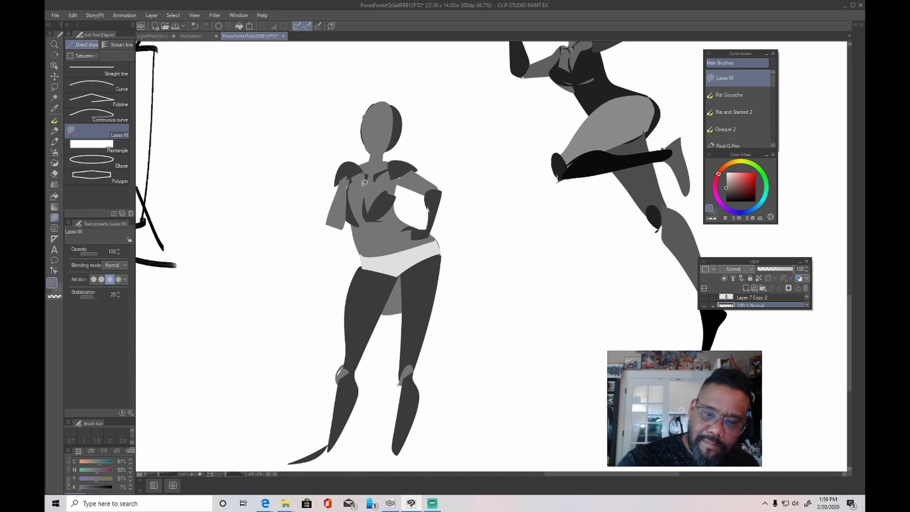
left_click(354, 214, "alt")
mouse_move(317, 227)
left_mouse_down()
mouse_move(323, 159)
mouse_move(340, 230)
mouse_move(325, 214)
mouse_move(335, 203)
mouse_move(336, 226)
mouse_move(323, 207)
left_mouse_up()
scroll(455, 304, "up", 3)
left_click(347, 242, "alt")
left_click_drag(531, 293, 531, 209)
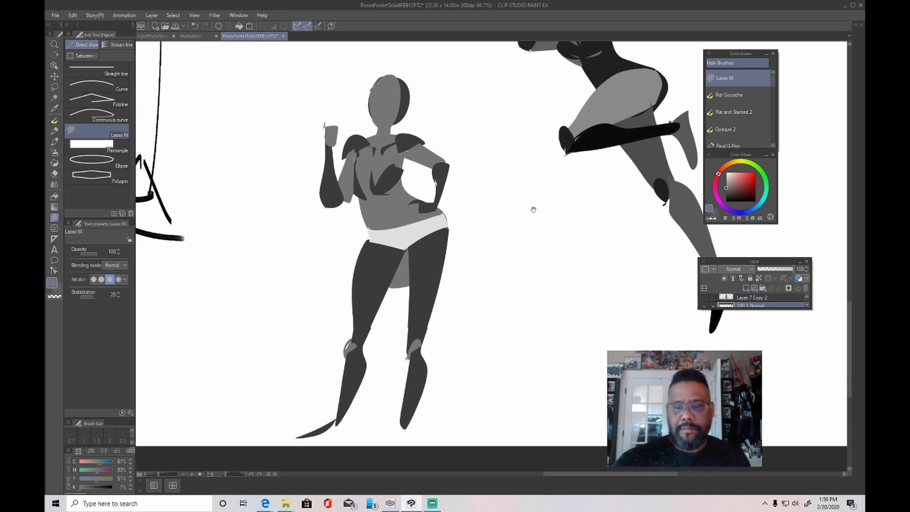
left_click(366, 294, "alt")
mouse_move(329, 74)
left_mouse_down()
mouse_move(337, 403)
mouse_move(330, 52)
left_mouse_up()
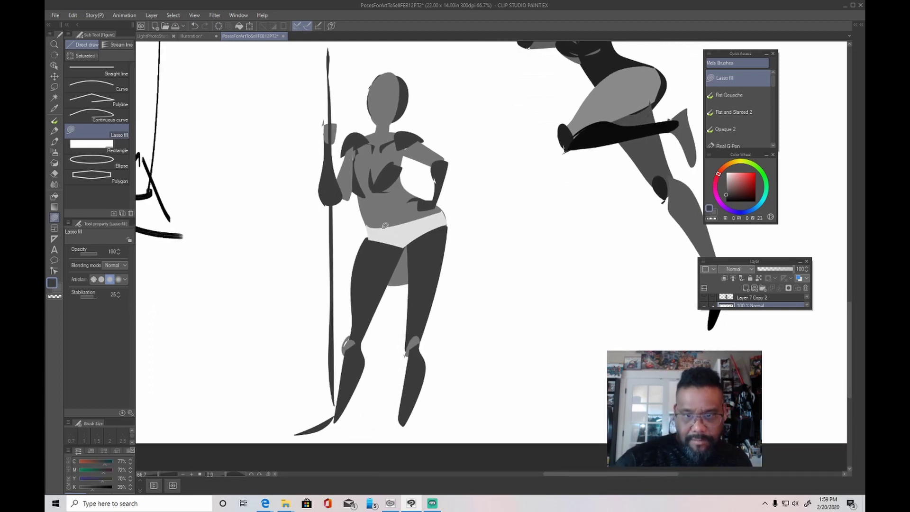
scroll(518, 319, "up", 3)
mouse_move(386, 187)
left_mouse_down()
mouse_move(413, 159)
mouse_move(423, 167)
mouse_move(395, 175)
mouse_move(424, 188)
mouse_move(394, 181)
mouse_move(425, 182)
mouse_move(403, 177)
mouse_move(423, 172)
mouse_move(435, 192)
mouse_move(408, 173)
left_mouse_up()
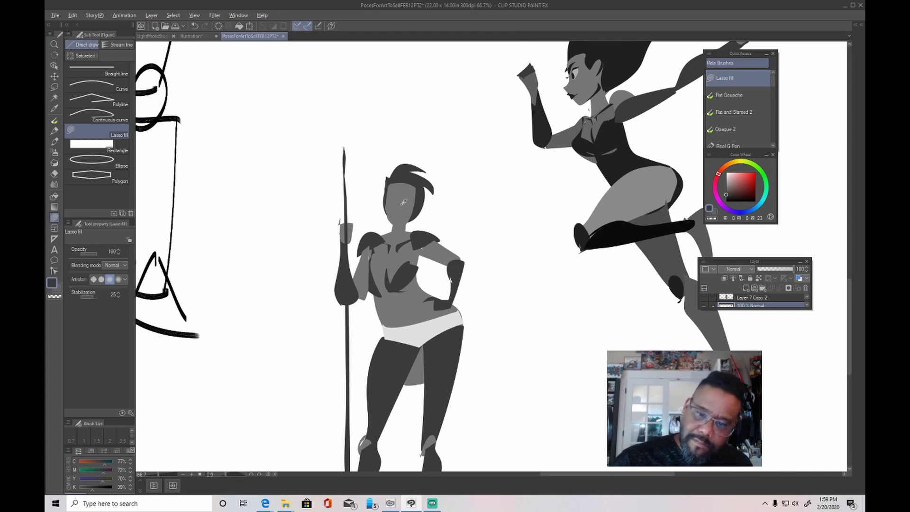
Step: Cover the torso patch in grey, add dark navel and ab shading, then zoom to 200%
left_click(387, 197, "alt")
left_click_drag(389, 194, 386, 211)
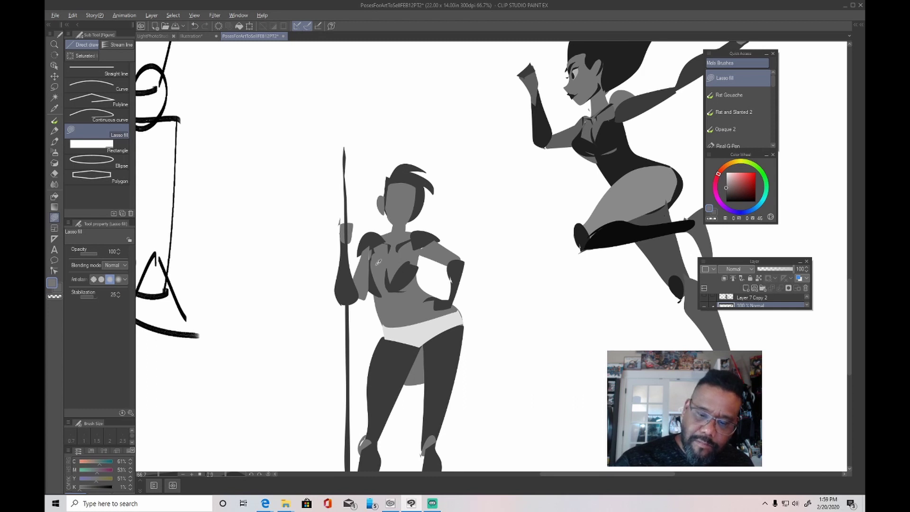
mouse_move(372, 245)
left_mouse_down()
mouse_move(386, 316)
mouse_move(378, 248)
mouse_move(361, 272)
mouse_move(376, 283)
mouse_move(373, 246)
mouse_move(419, 269)
mouse_move(390, 264)
mouse_move(415, 268)
mouse_move(384, 281)
mouse_move(405, 313)
left_mouse_up()
left_click(374, 236, "alt")
left_click(391, 308, "alt")
left_click(394, 276, "alt")
left_click_drag(573, 366, 588, 291)
scroll(573, 351, "down", 2)
scroll(564, 319, "up", 4)
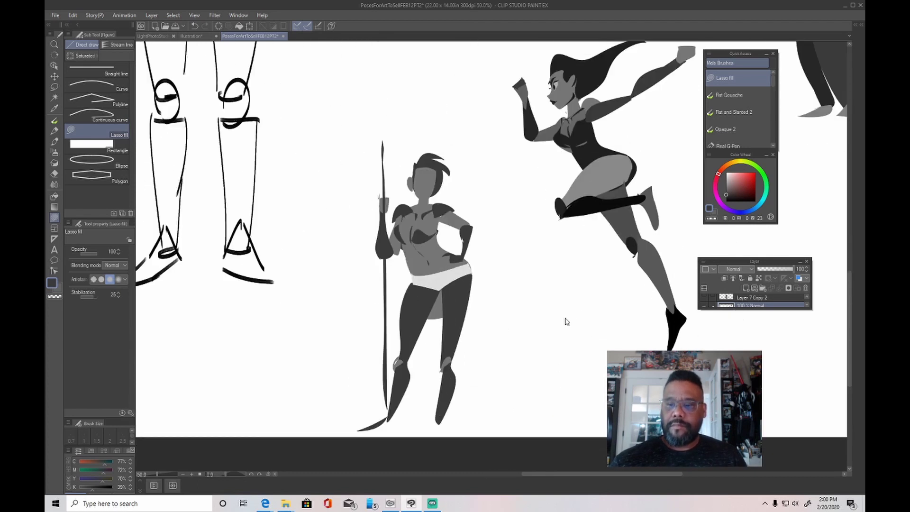
scroll(591, 354, "up", 4)
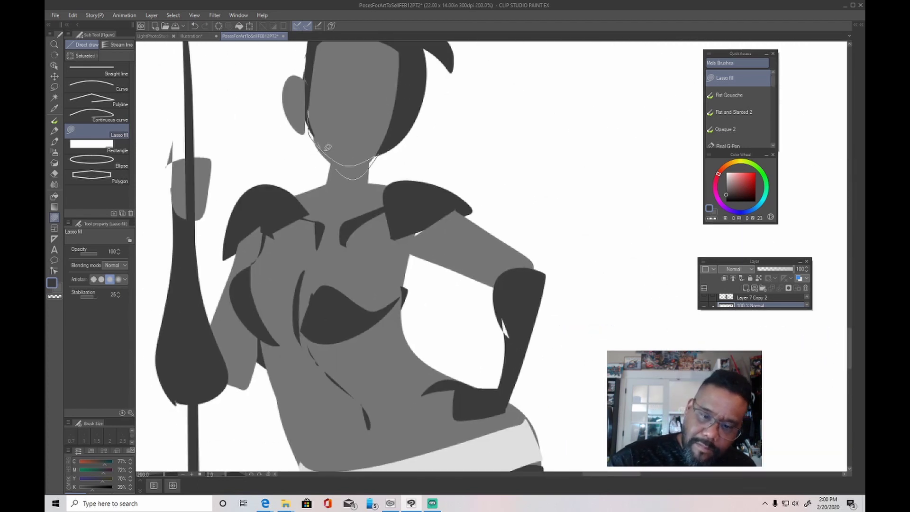
Step: At 200% zoom, lasso narrowed dark eyes, then darker grey shadows on the chin and from nose to mouth
left_click_drag(350, 175, 563, 193)
mouse_move(475, 164)
left_mouse_down()
mouse_move(492, 170)
mouse_move(420, 155)
mouse_move(452, 158)
mouse_move(443, 164)
mouse_move(494, 144)
mouse_move(468, 158)
mouse_move(412, 143)
mouse_move(444, 160)
left_mouse_up()
left_click(428, 183, "alt")
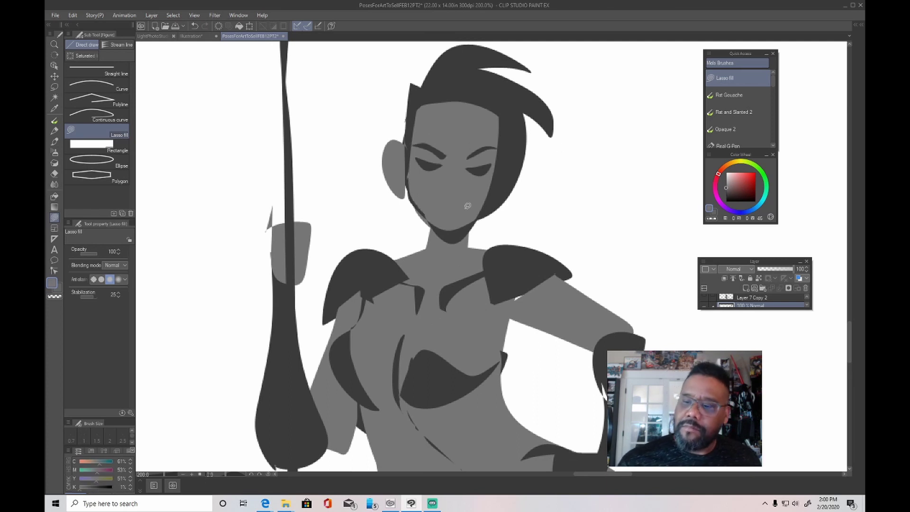
left_click(726, 192)
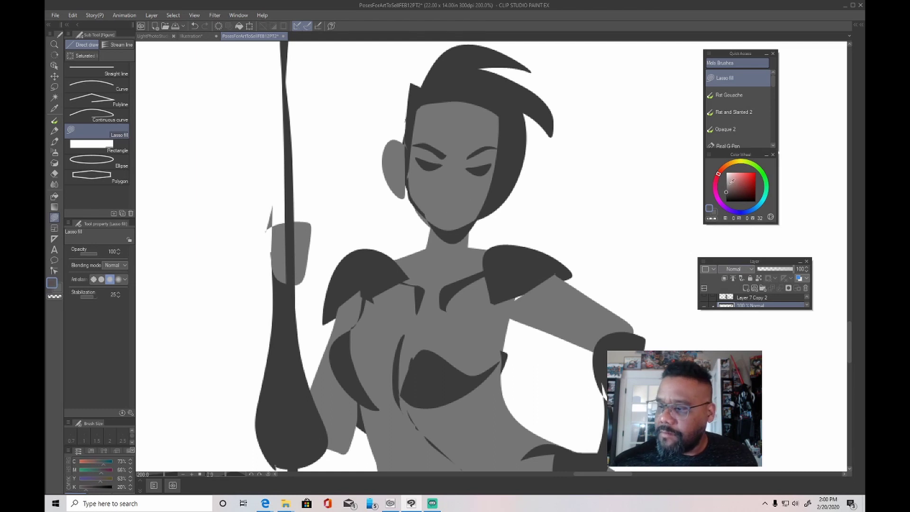
mouse_move(437, 211)
left_mouse_down()
mouse_move(450, 202)
mouse_move(468, 213)
mouse_move(439, 212)
left_mouse_up()
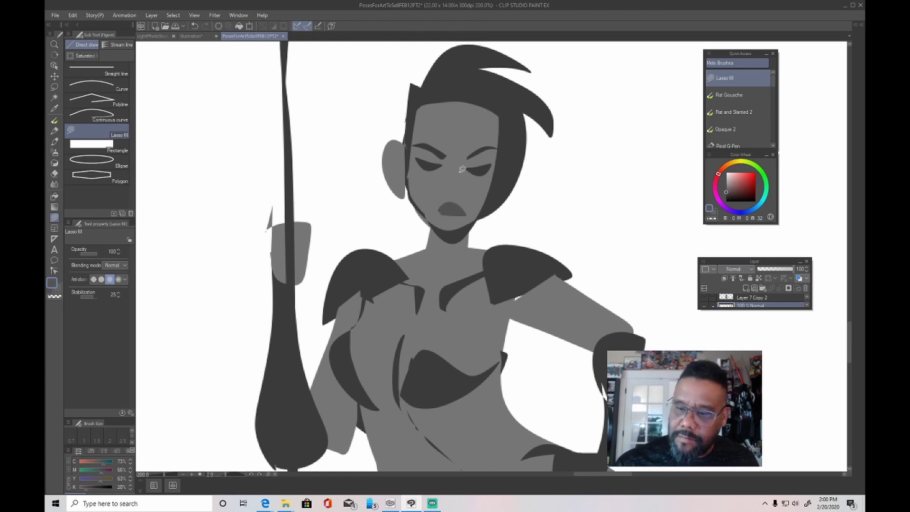
mouse_move(462, 168)
left_mouse_down()
mouse_move(463, 194)
mouse_move(462, 159)
left_mouse_up()
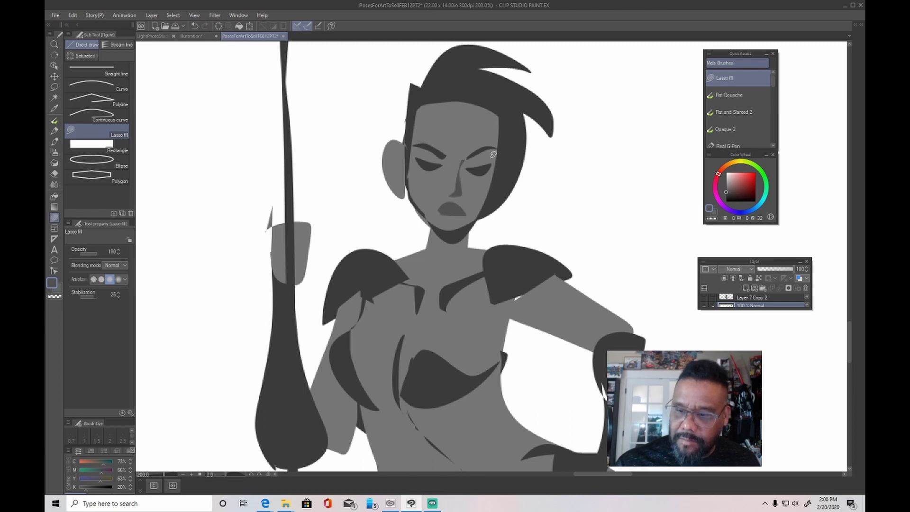
scroll(491, 157, "down", 4)
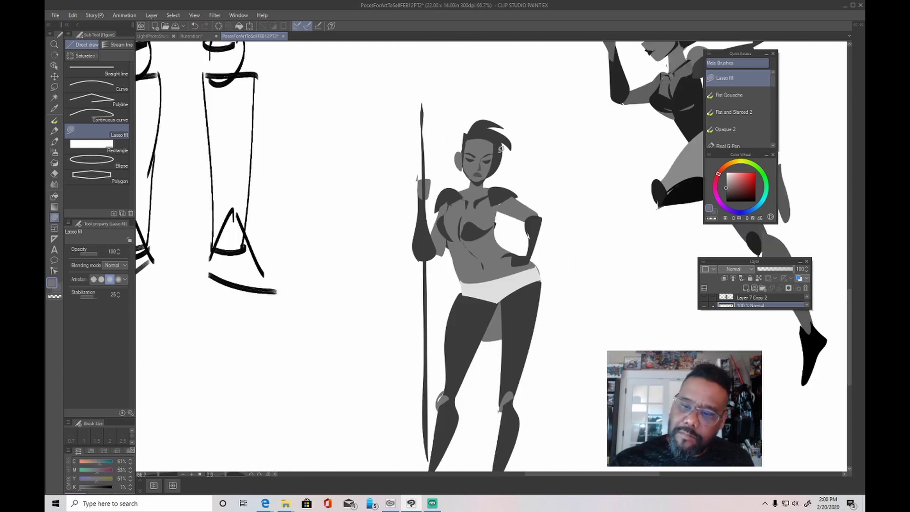
Step: Zoom out to 33.3% and pan to show the spear woman, leaping woman and leg sketches
scroll(467, 311, "down", 2)
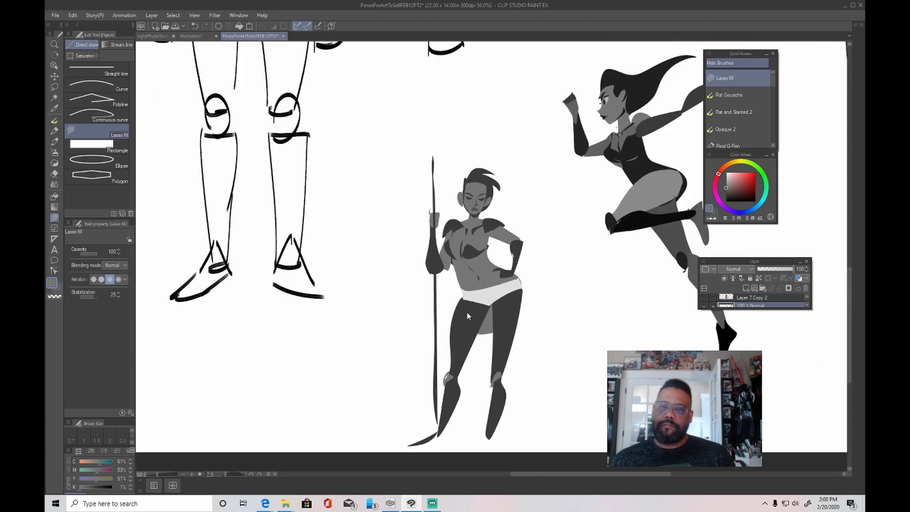
mouse_move(576, 366)
left_mouse_down()
mouse_move(579, 317)
mouse_move(561, 311)
left_mouse_up()
left_click(466, 245, "alt")
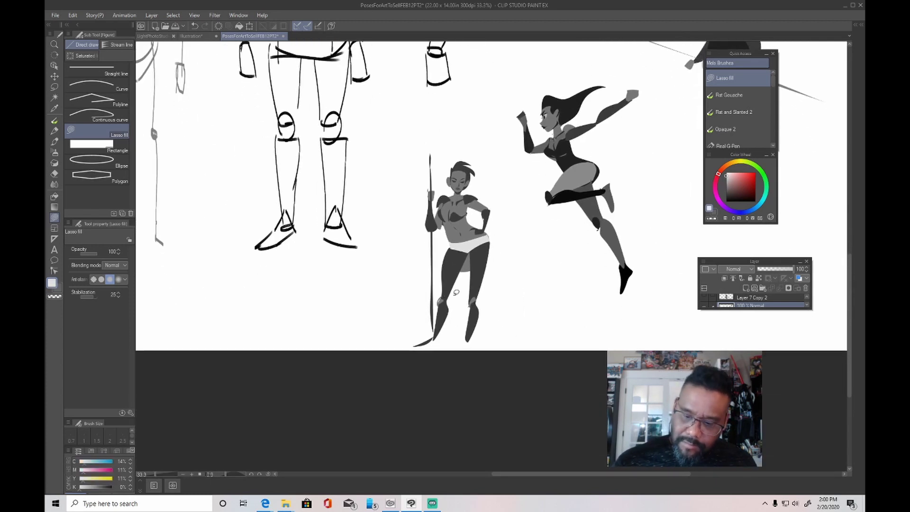
mouse_move(466, 342)
left_mouse_down()
mouse_move(471, 329)
mouse_move(473, 349)
mouse_move(463, 348)
mouse_move(478, 345)
mouse_move(464, 348)
left_mouse_up()
left_click(446, 296, "alt")
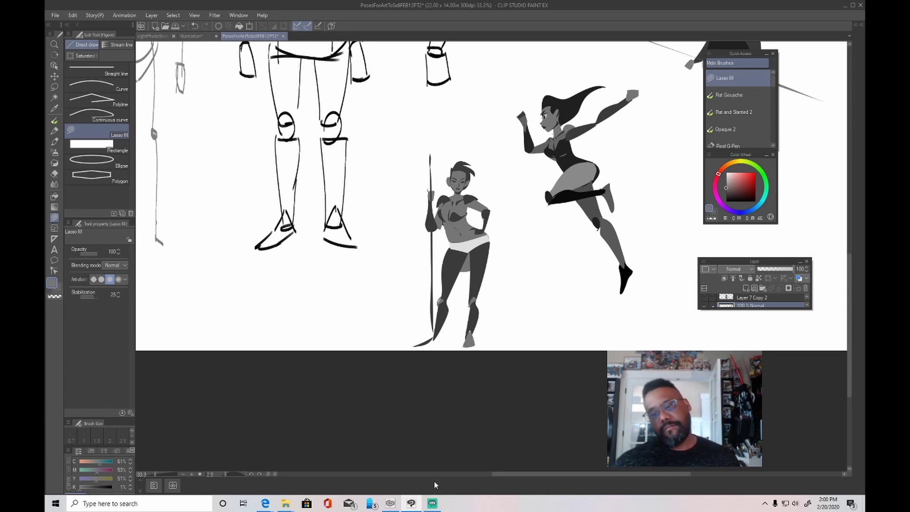